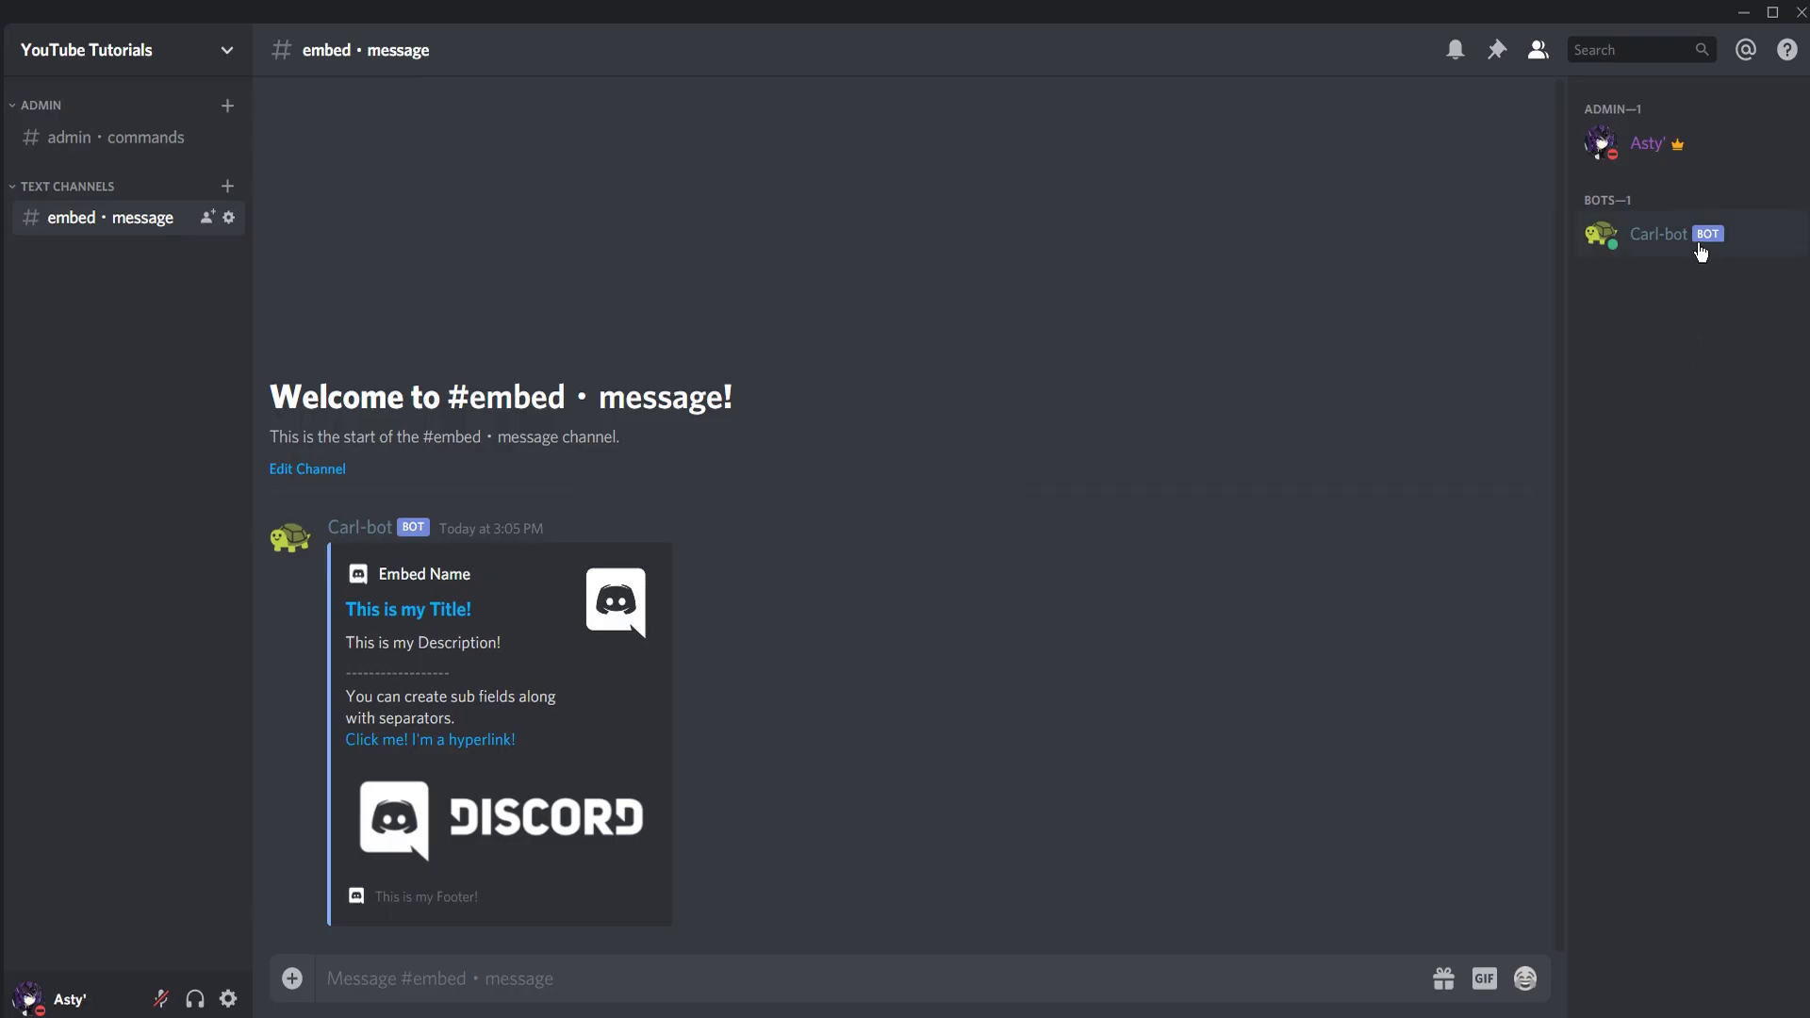
Open Carl-bot's profile popout from the Discord member list, then close it
{"action": "left_click", "coordinate": [1697, 248]}
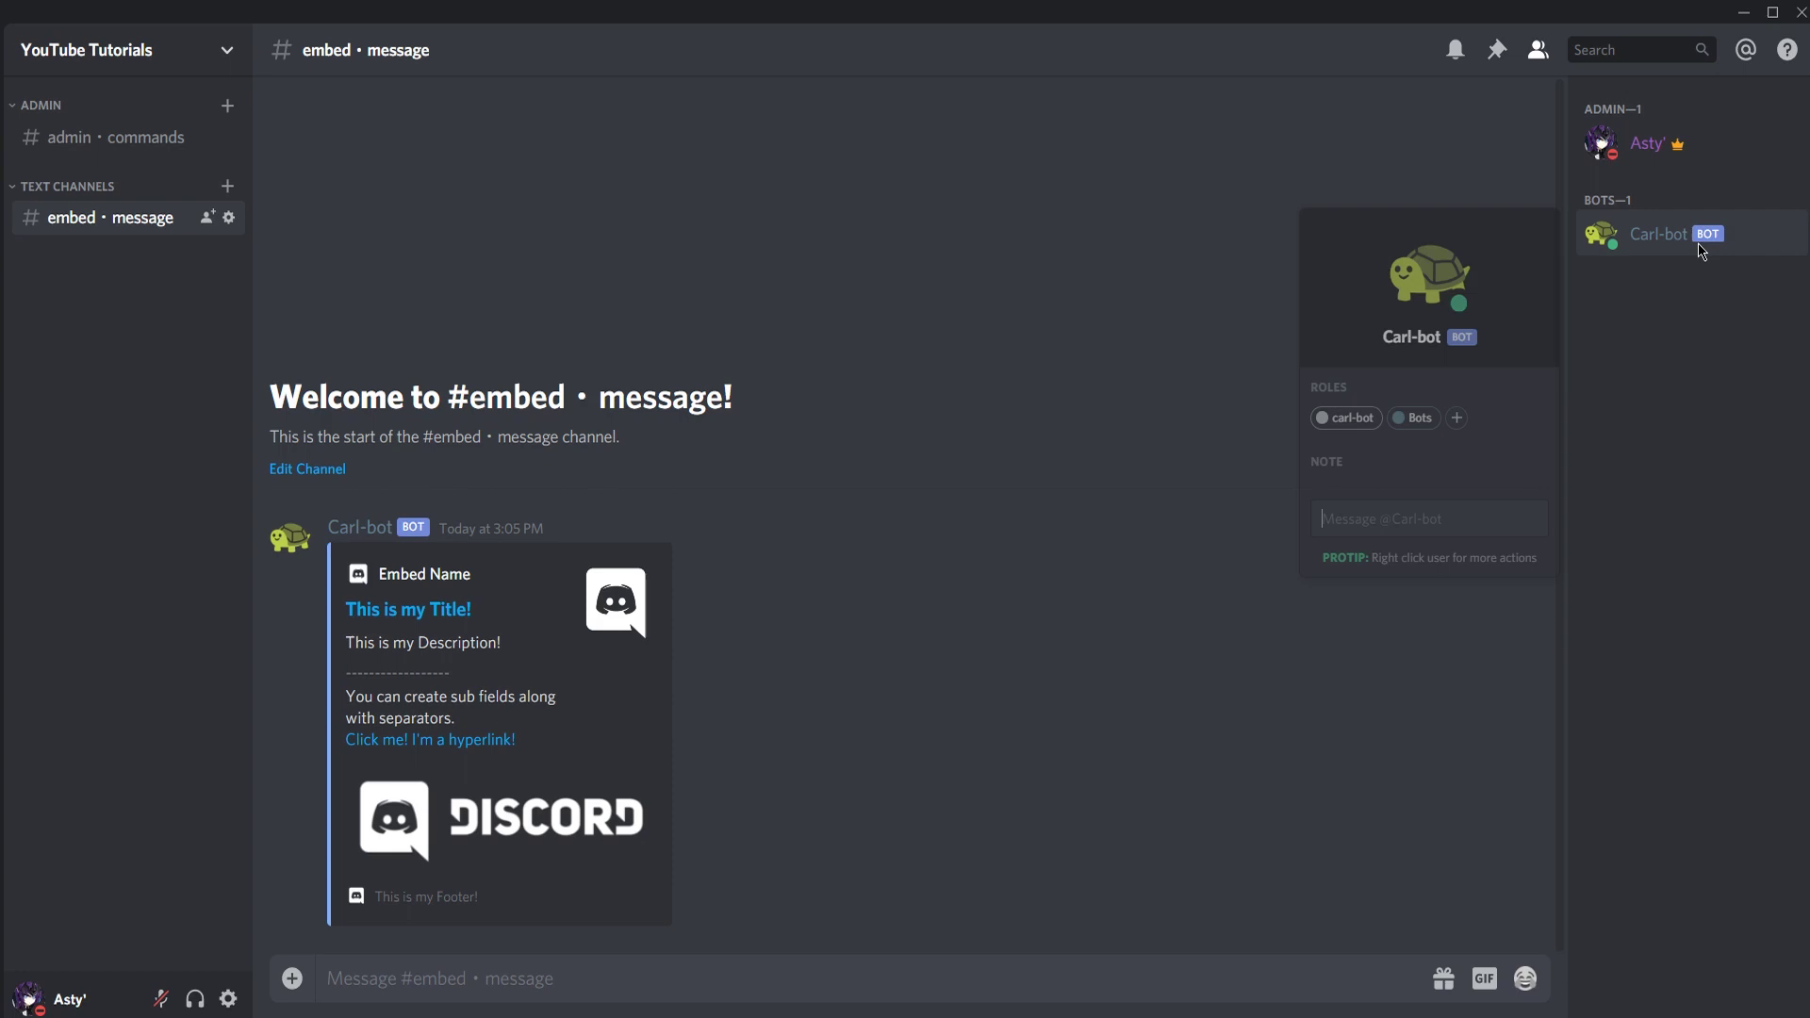
{"action": "left_click", "coordinate": [971, 424]}
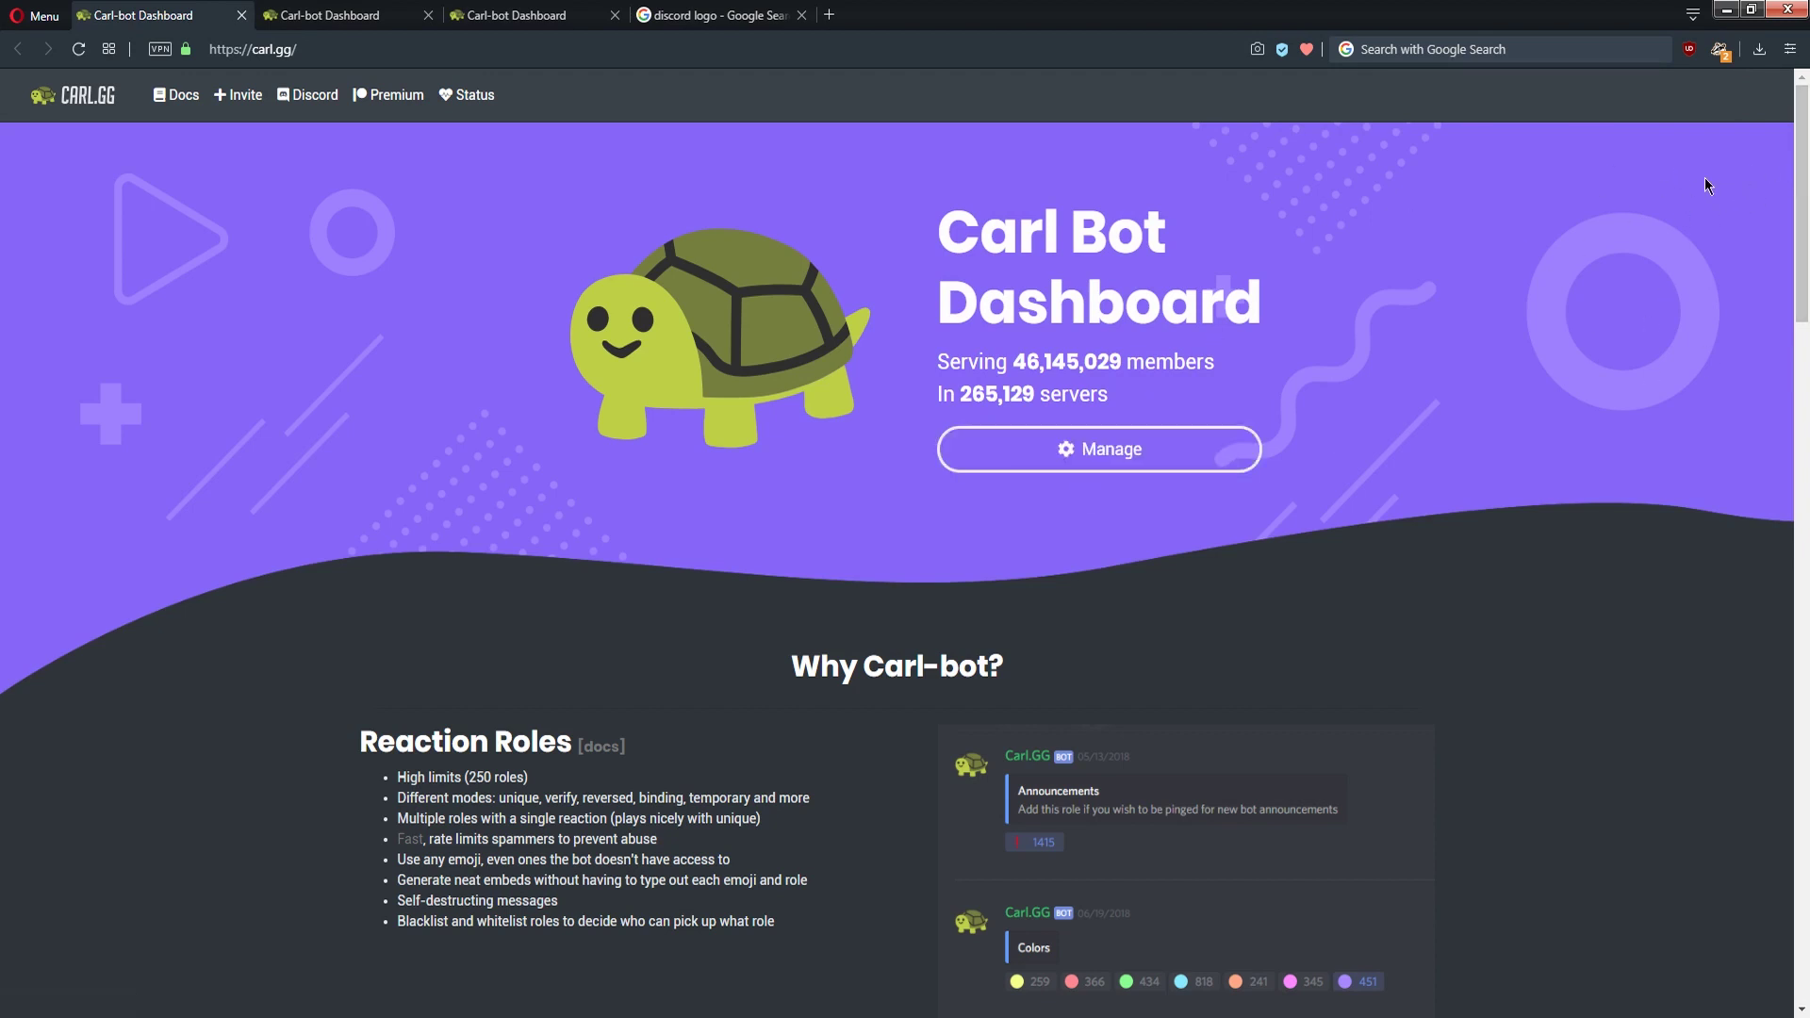
Go to the Bot settings dashboard tab and open the Embeds page from the sidebar
{"action": "key", "text": "ctrl+Tab"}
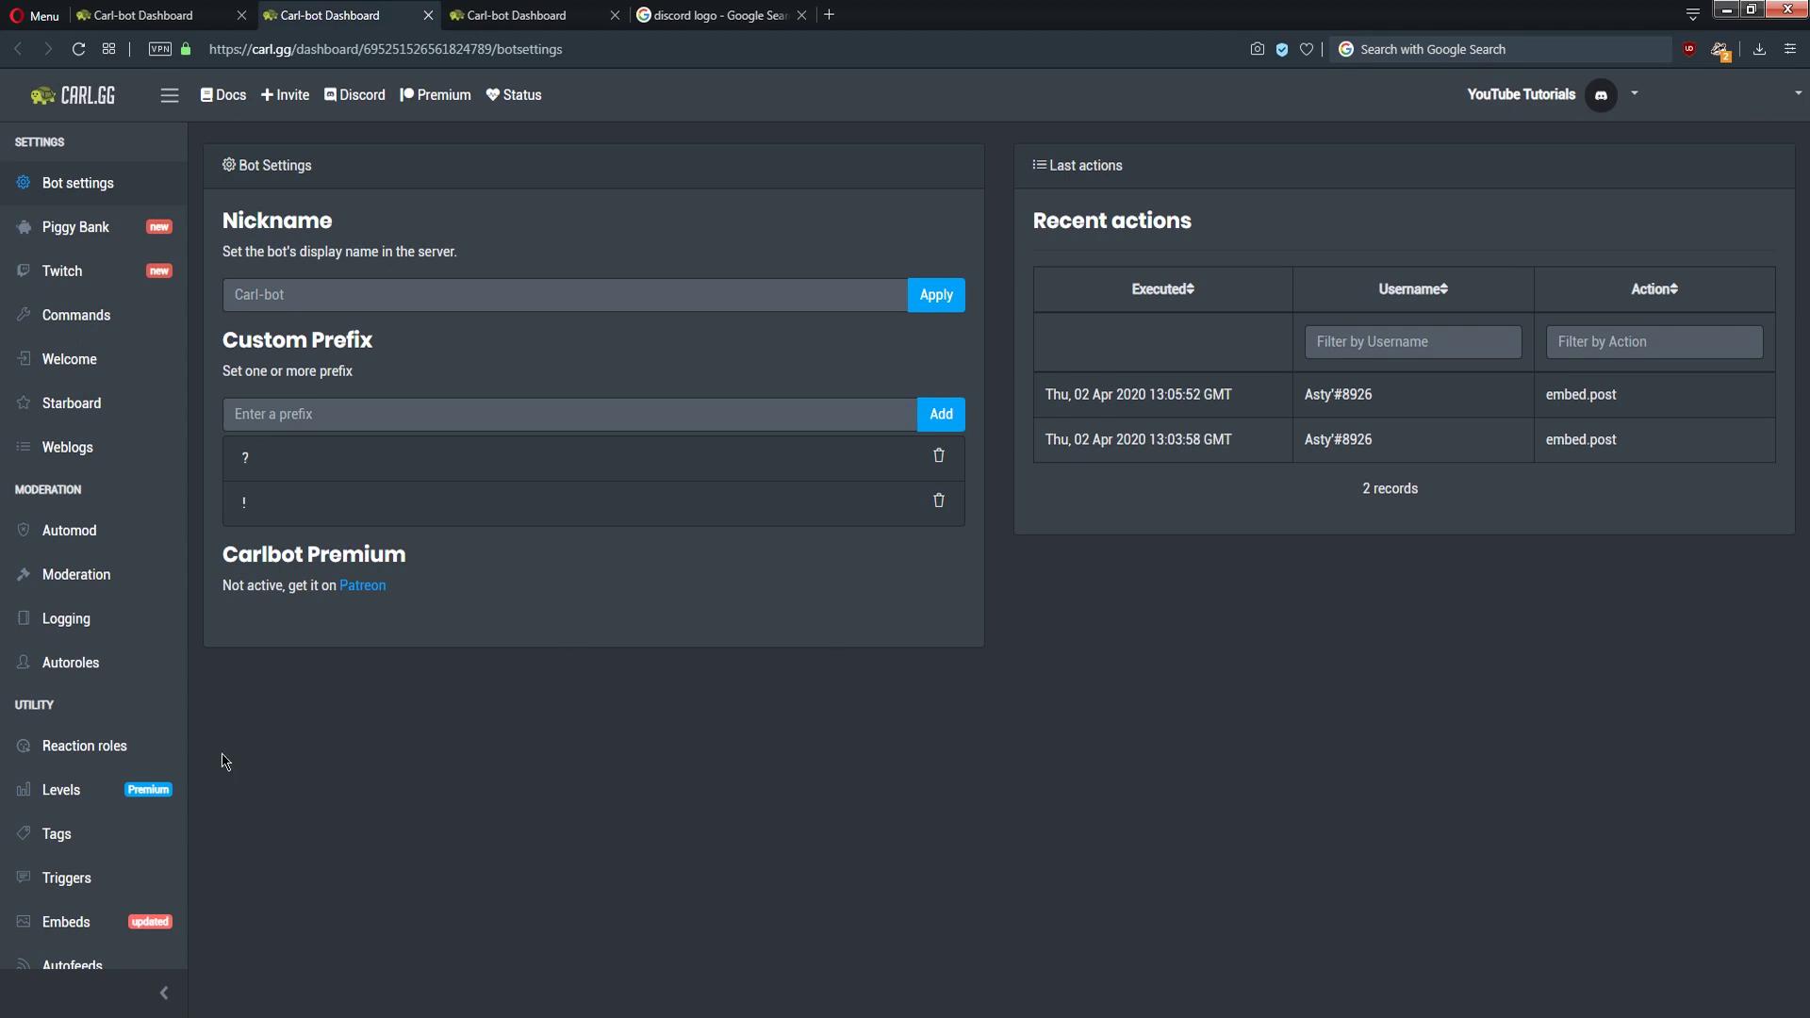
{"action": "left_click", "coordinate": [101, 924]}
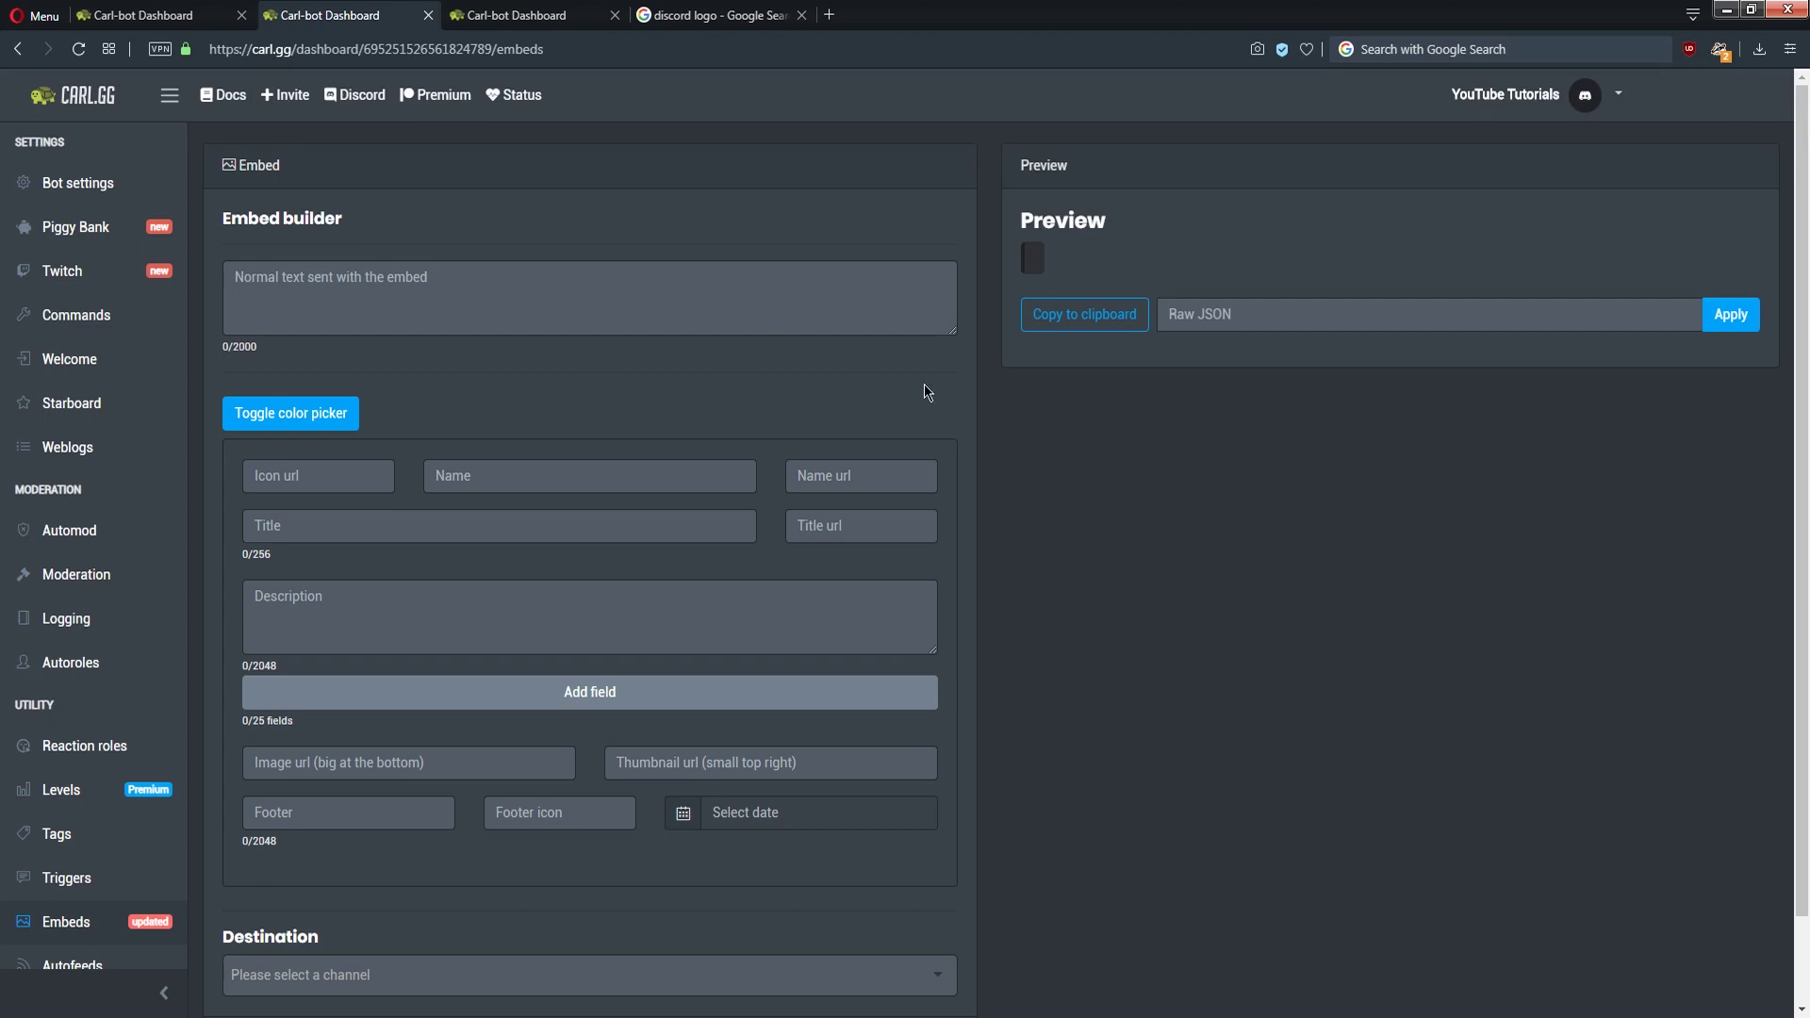
Enter 'Title' as the embed title and 'Description' as its description
{"action": "left_click", "coordinate": [502, 532]}
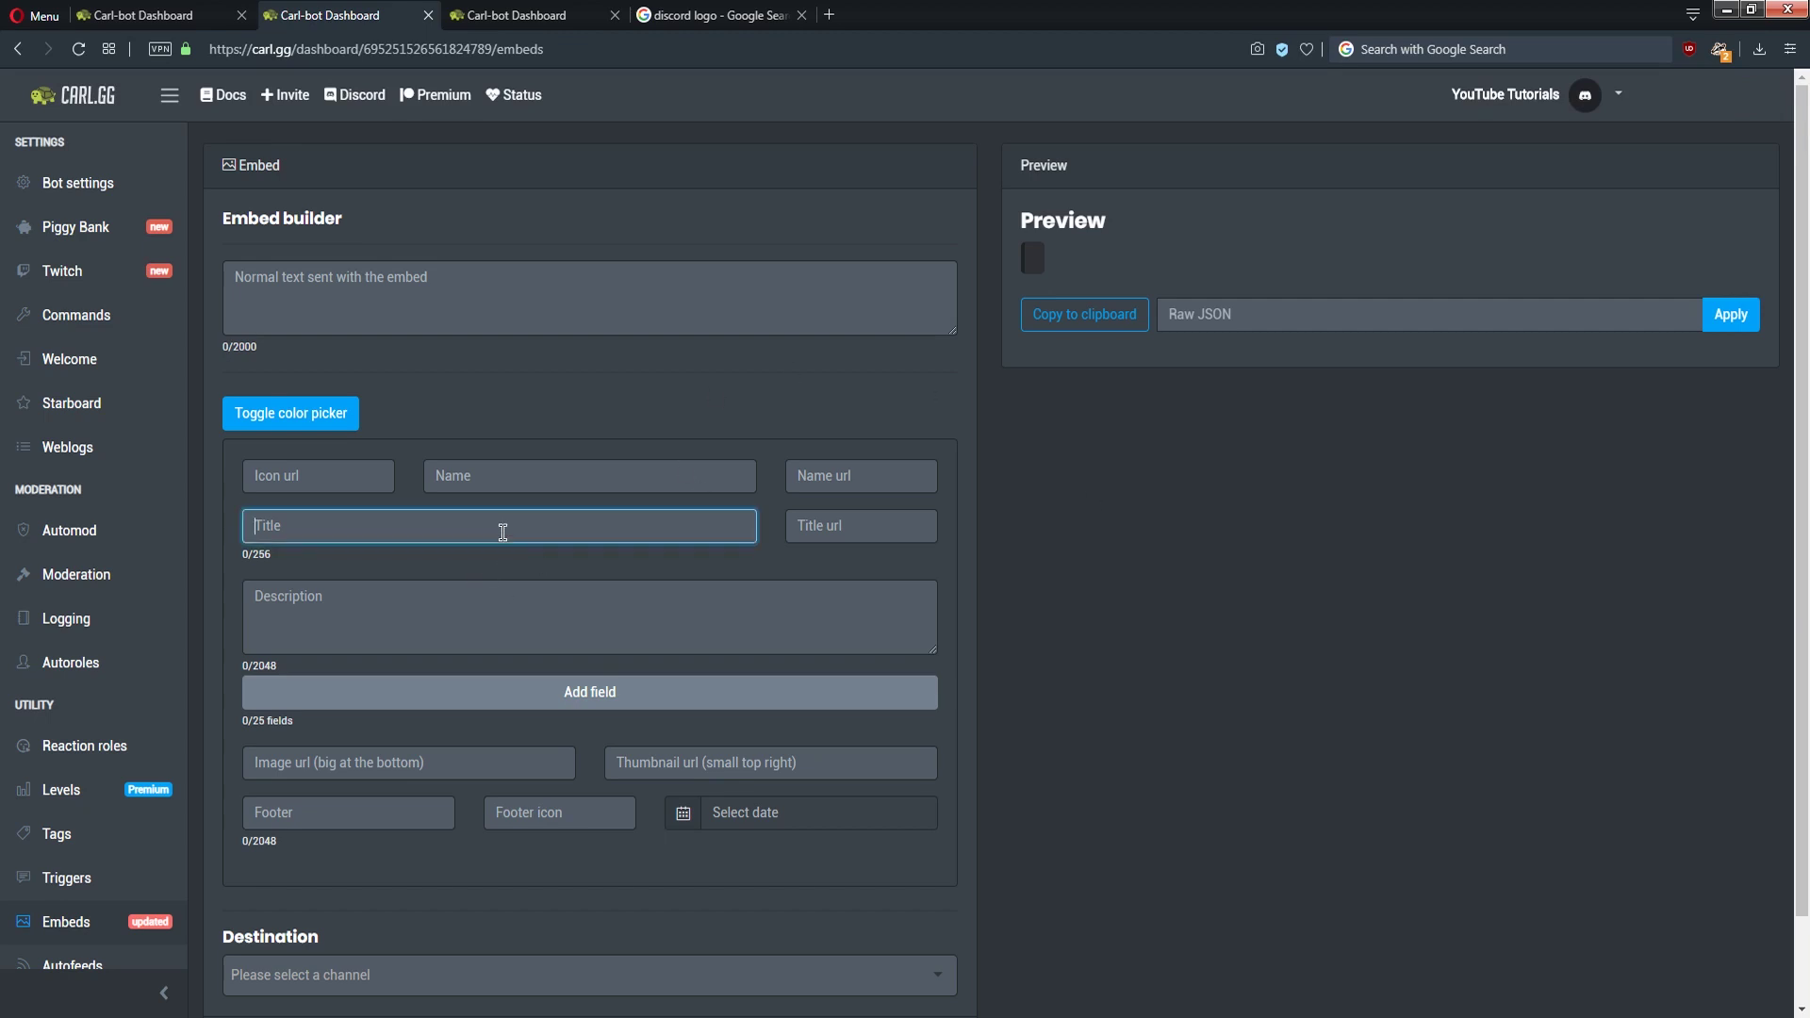
{"action": "type", "text": "Title"}
{"action": "left_click", "coordinate": [451, 615]}
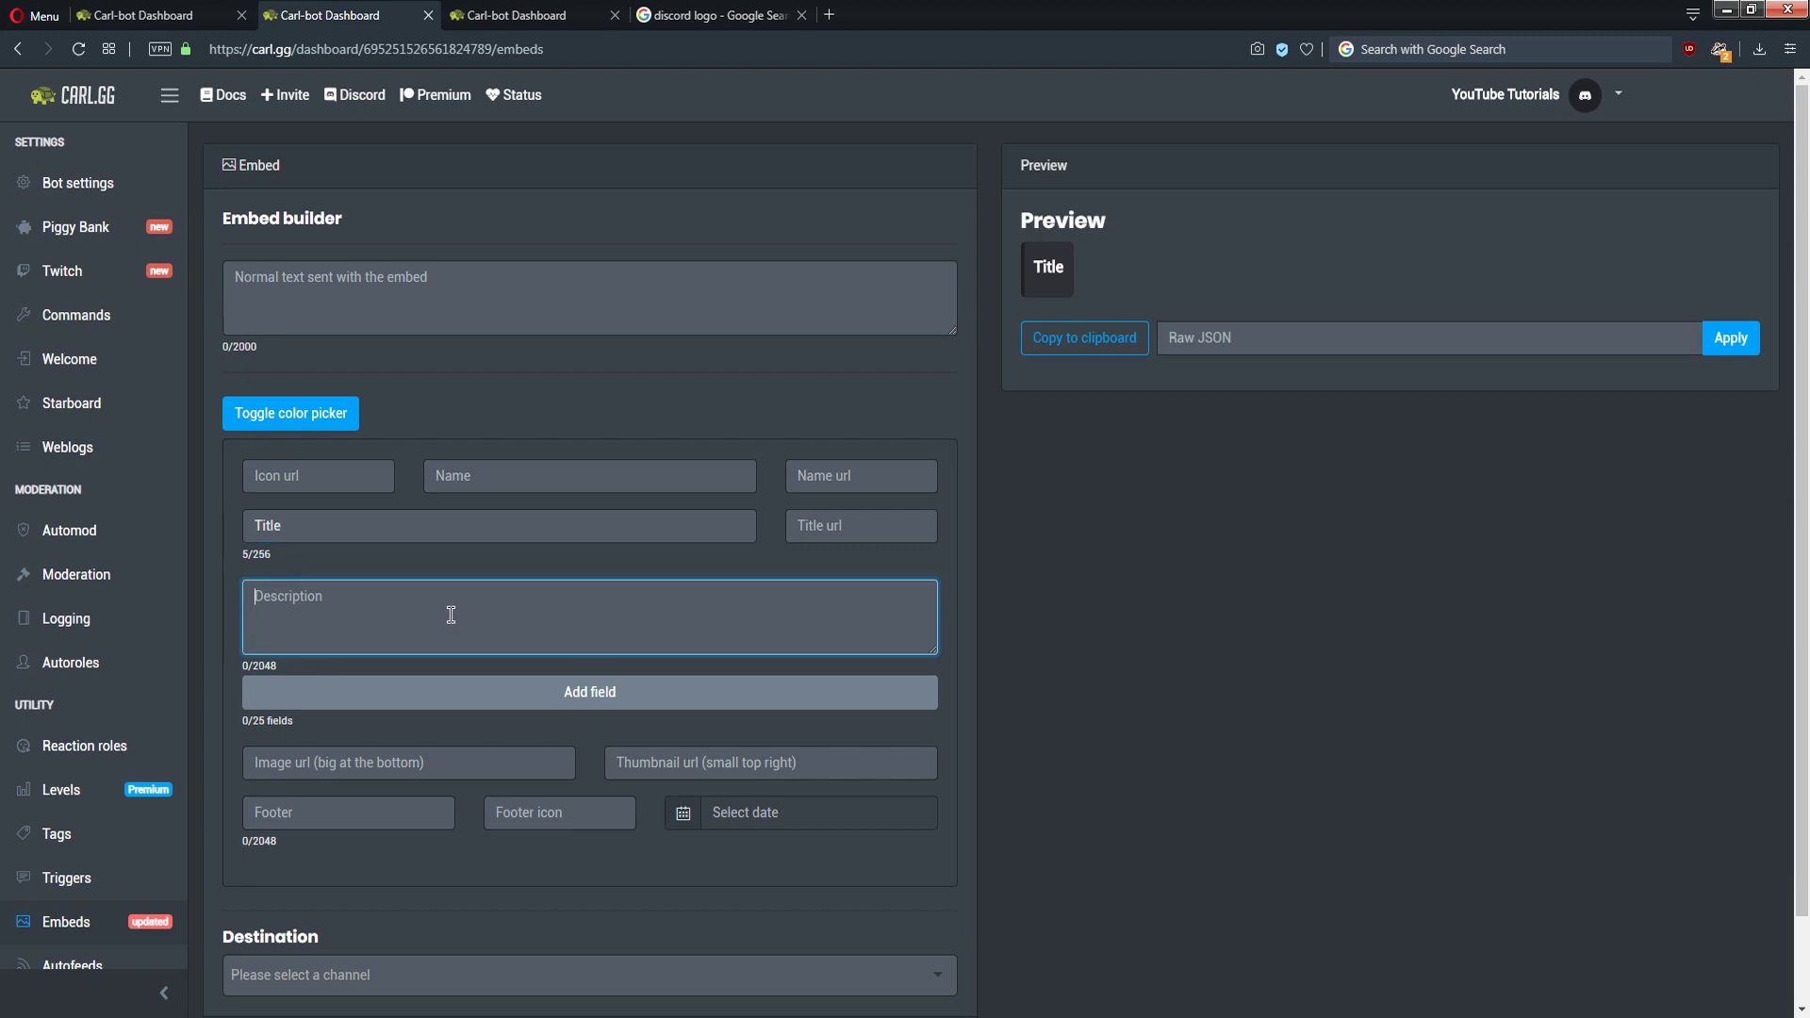
{"action": "type", "text": "Descirpto"}
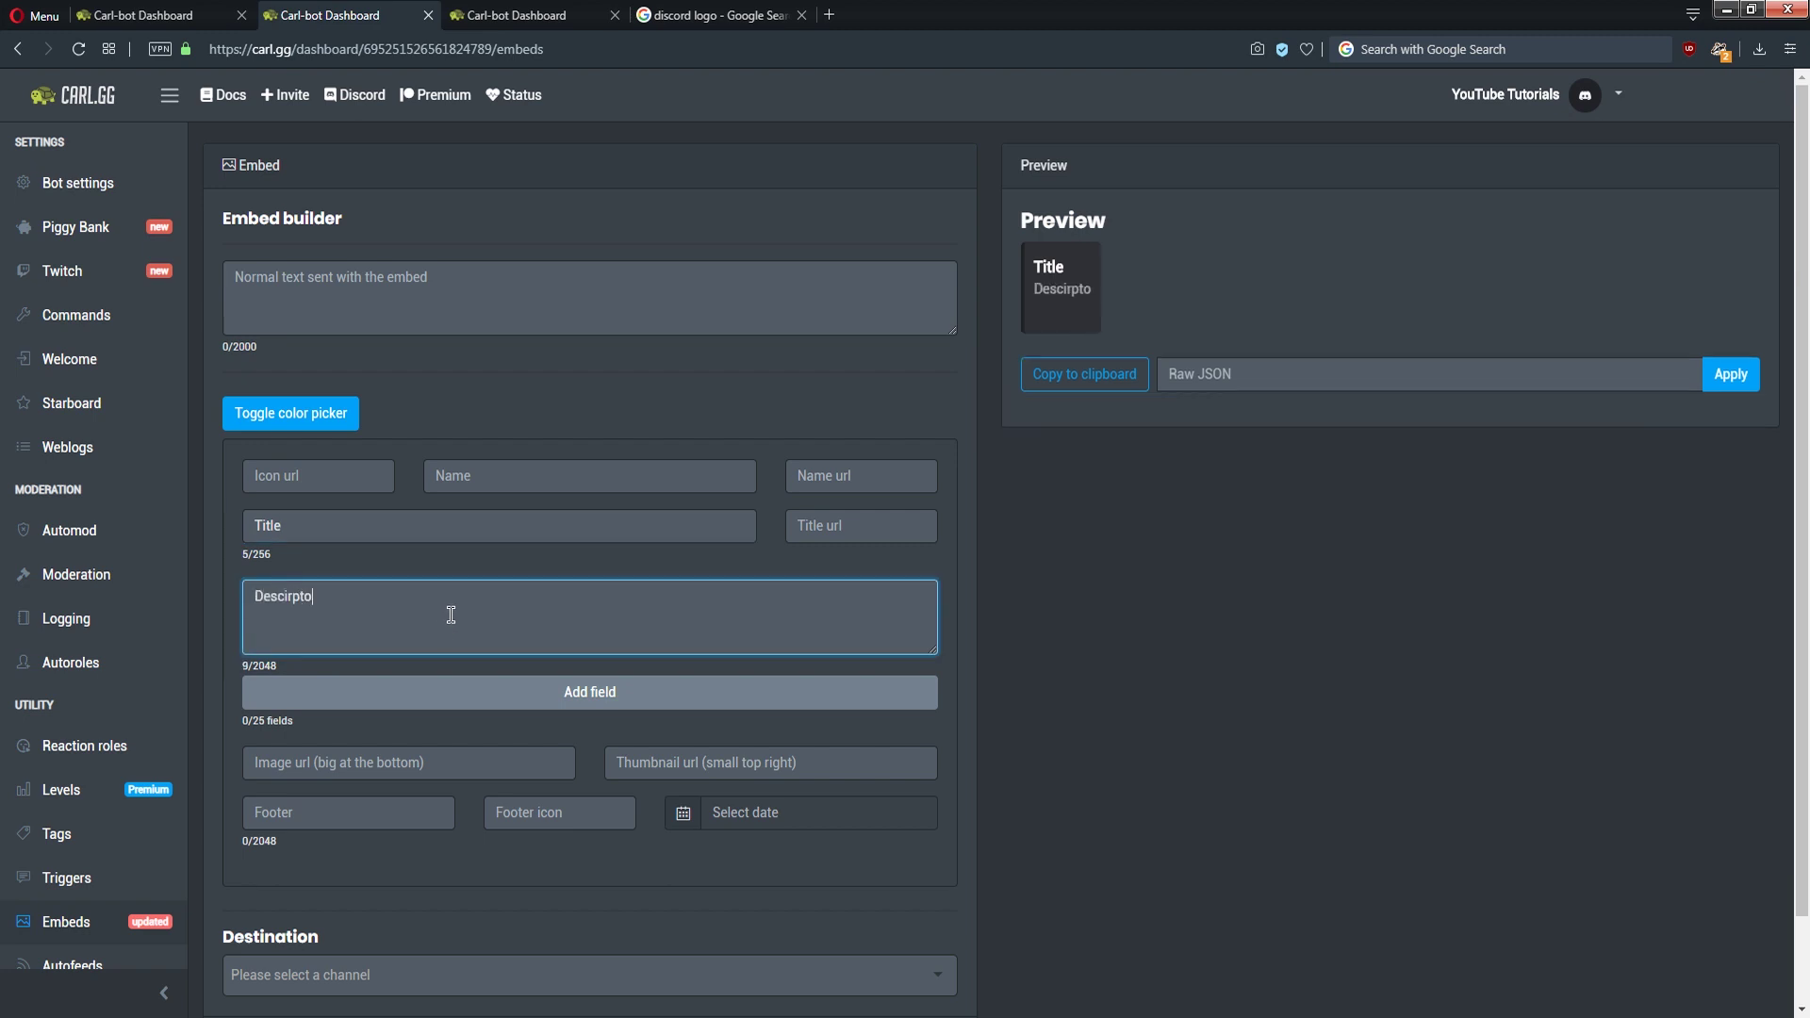
{"action": "key", "text": "BackSpace"}
{"action": "key", "text": "BackSpace"}
{"action": "key", "text": "BackSpace"}
{"action": "key", "text": "BackSpace"}
{"action": "key", "text": "BackSpace"}
{"action": "type", "text": "ription"}
Set the destination channel to embed-message and post the embed
{"action": "scroll", "coordinate": [358, 834], "scroll_direction": "down", "scroll_amount": 1}
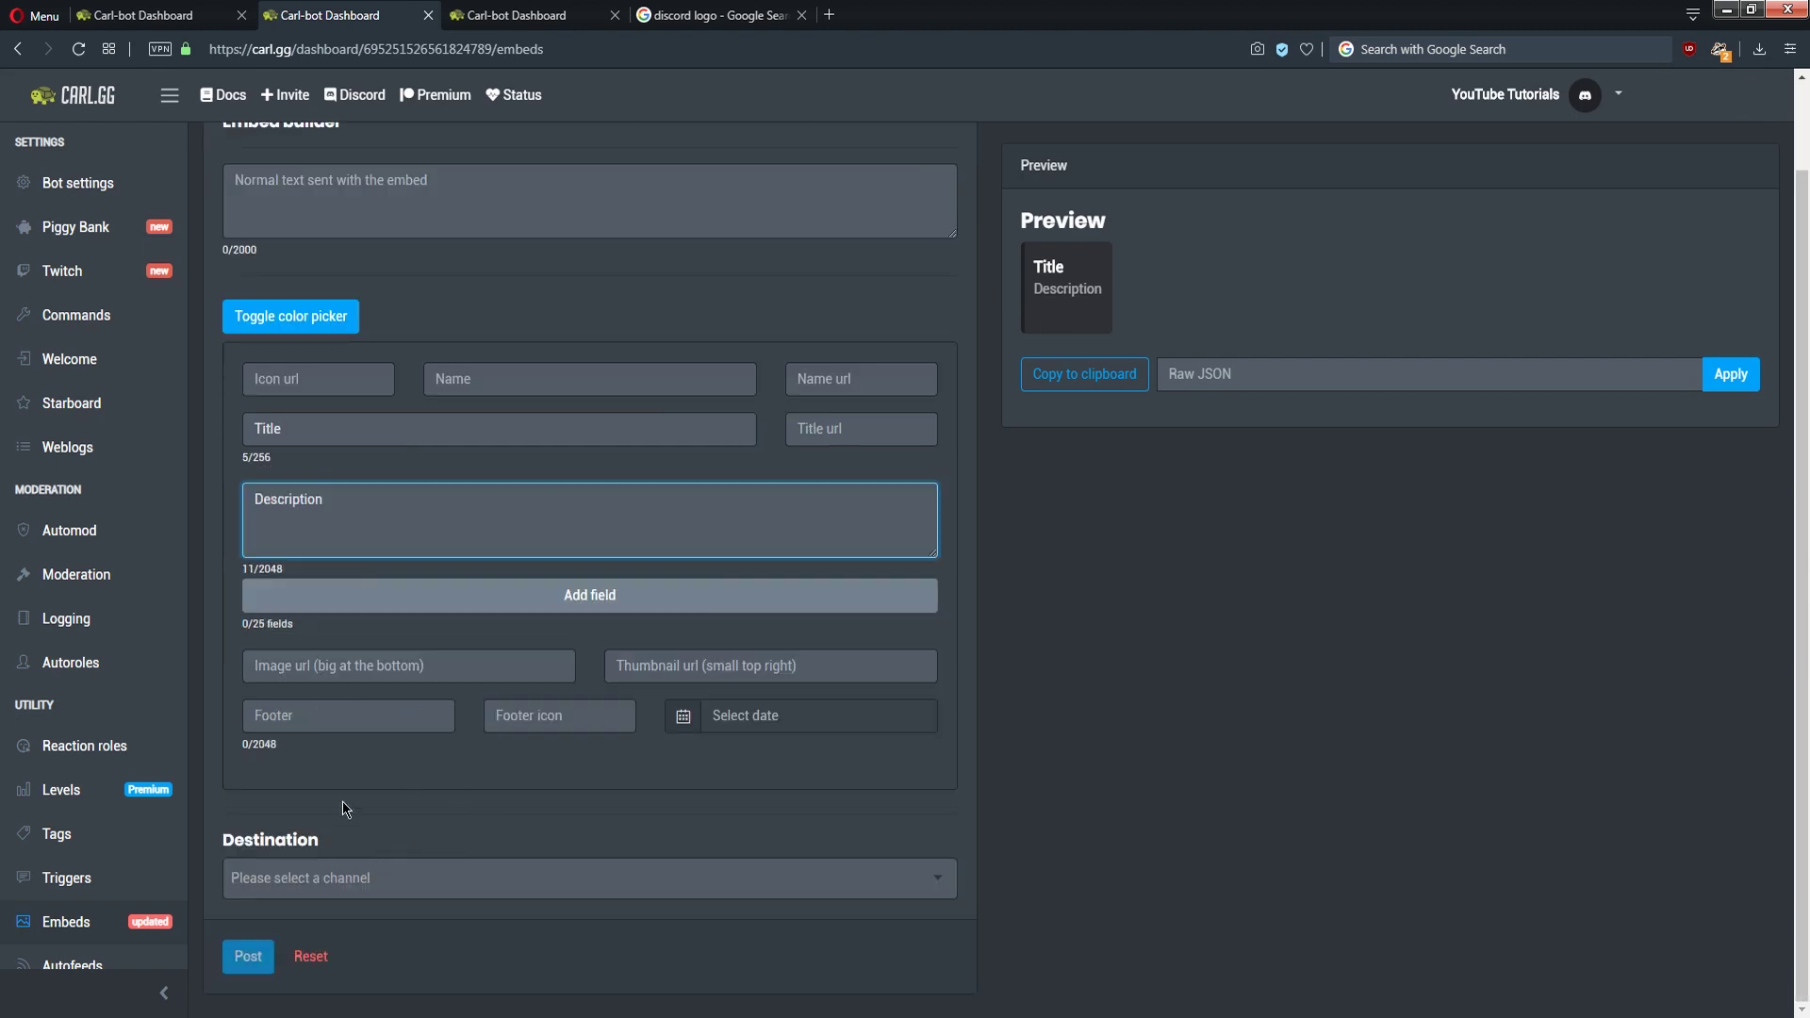
{"action": "left_click_drag", "start_coordinate": [219, 845], "coordinate": [472, 831]}
{"action": "left_click", "coordinate": [473, 832]}
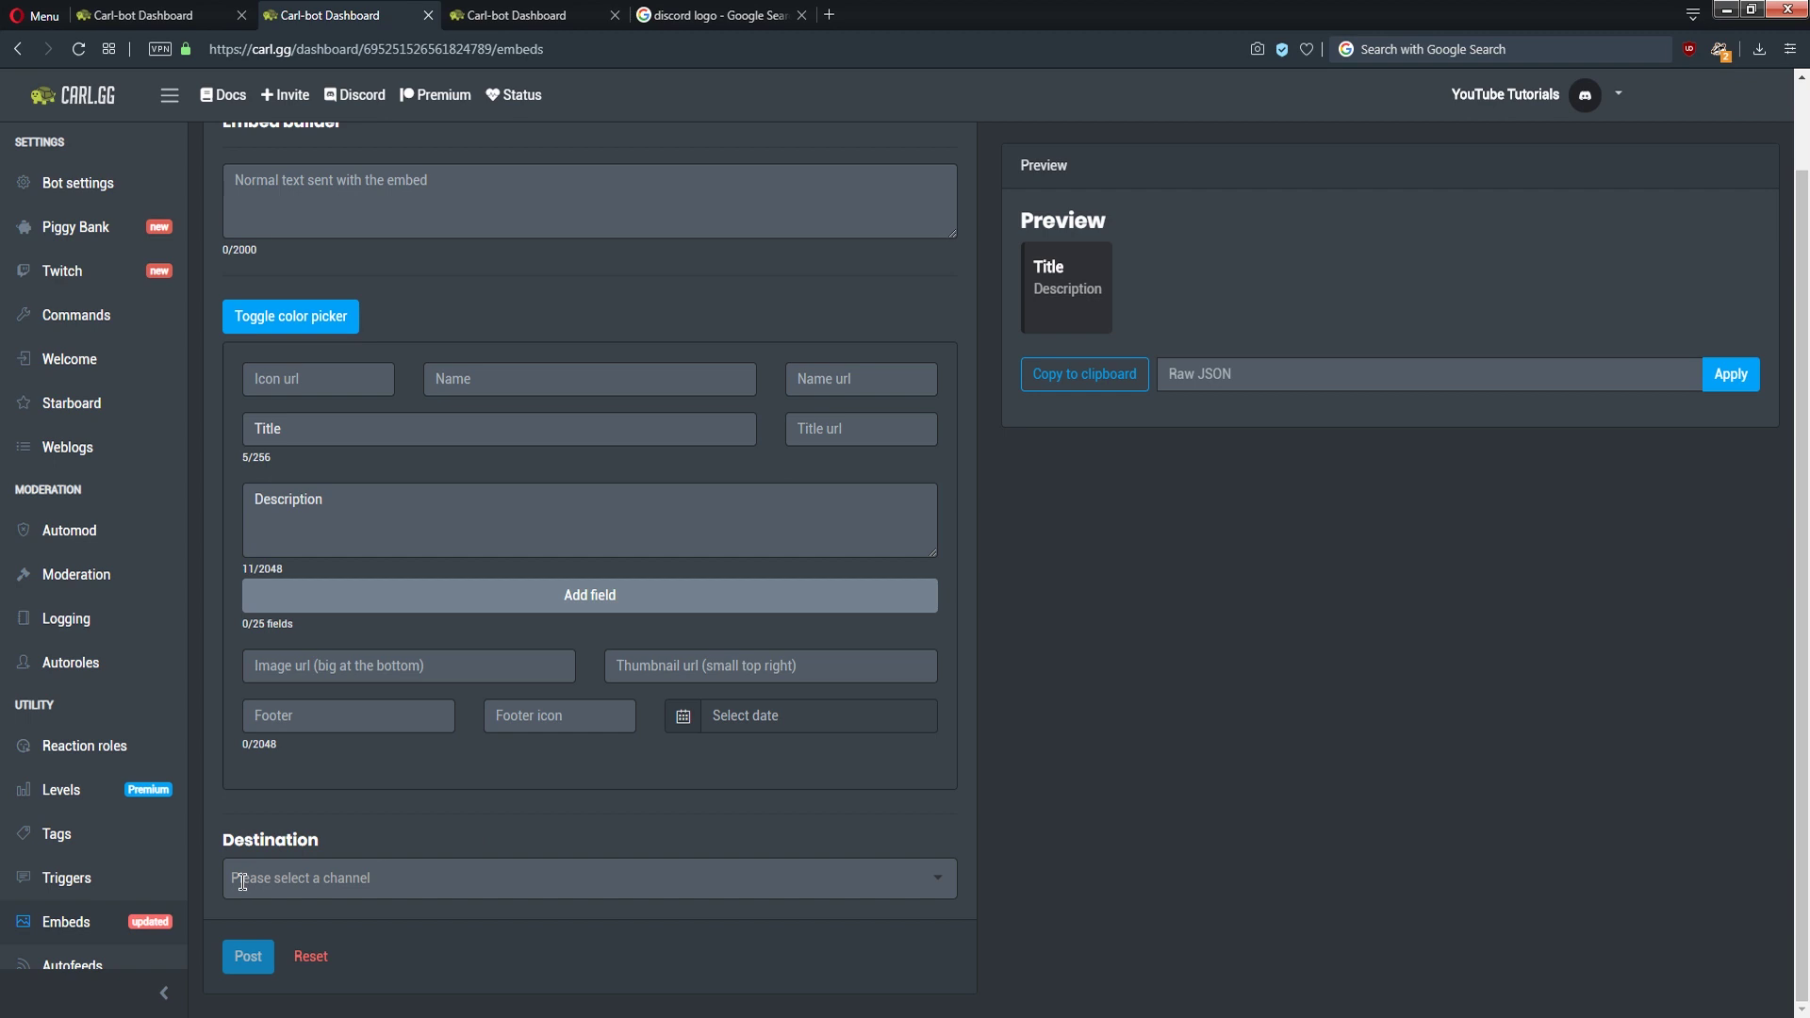
{"action": "left_click", "coordinate": [388, 878]}
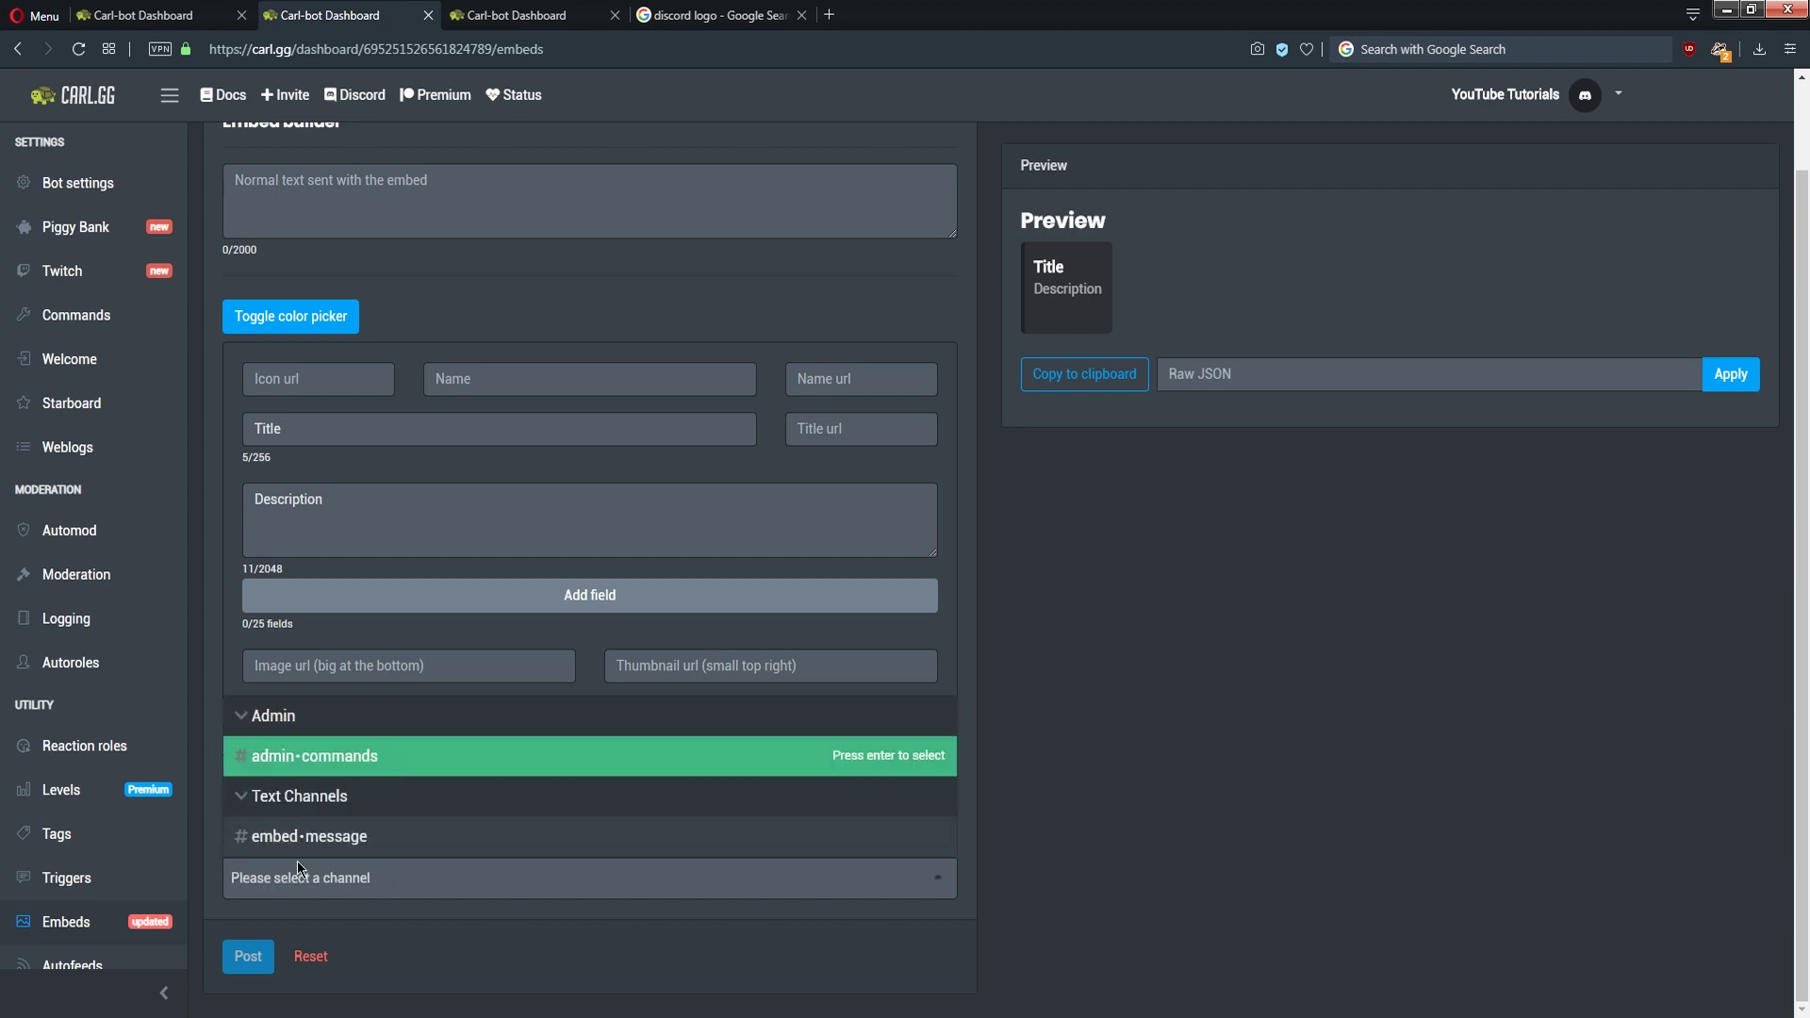
{"action": "left_click", "coordinate": [375, 850]}
{"action": "left_click", "coordinate": [247, 957]}
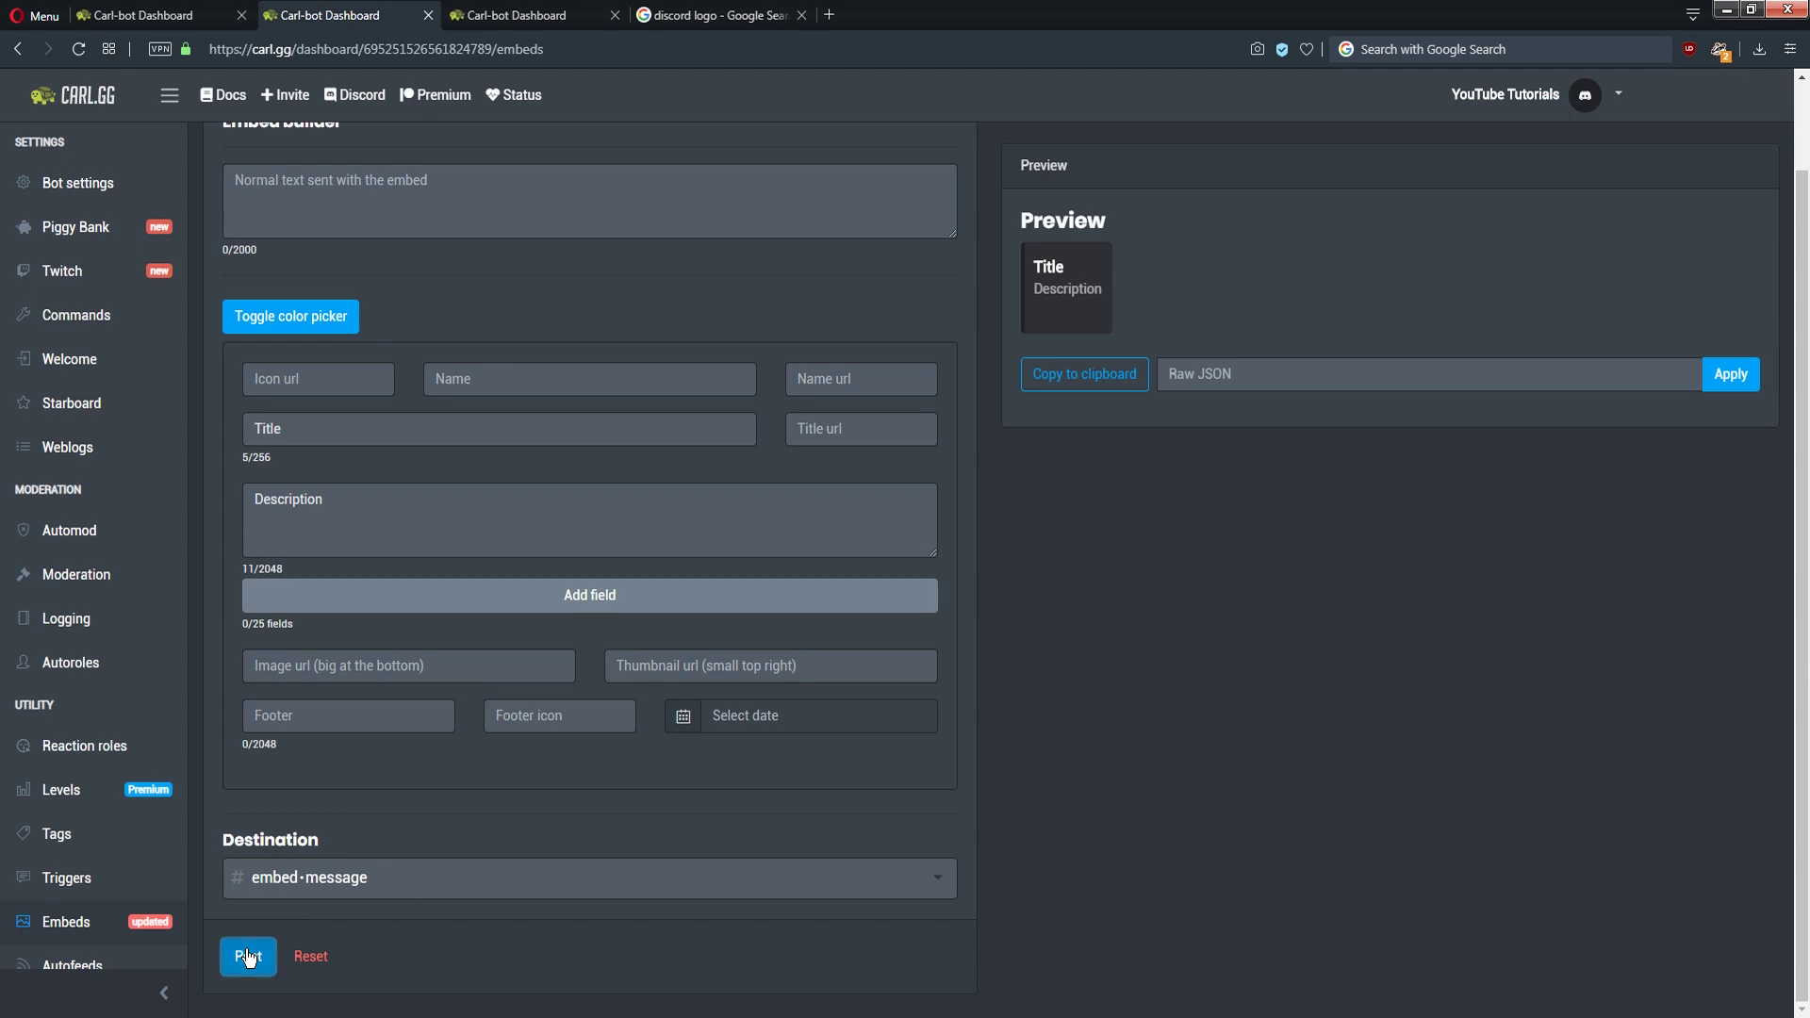
Check the posted Title/Description embed in #embed-message, then return to the embed builder
{"action": "key", "text": "alt+Tab"}
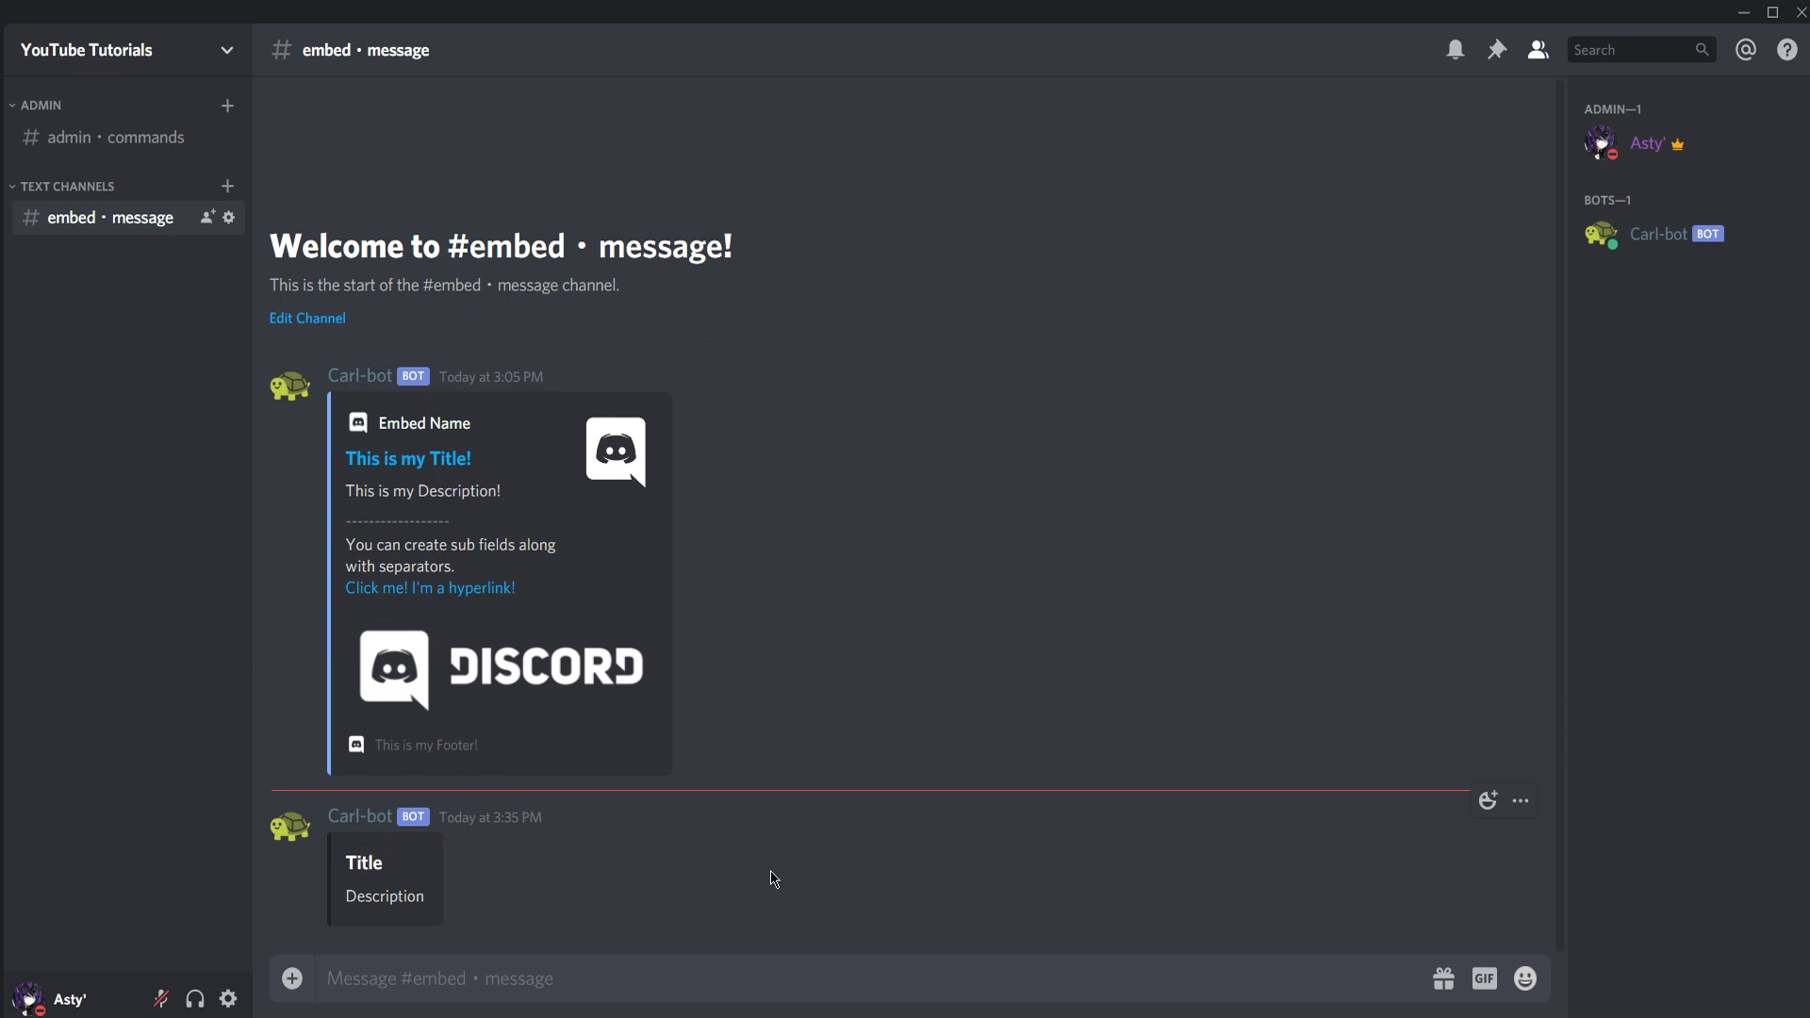
{"action": "key", "text": "alt+Tab"}
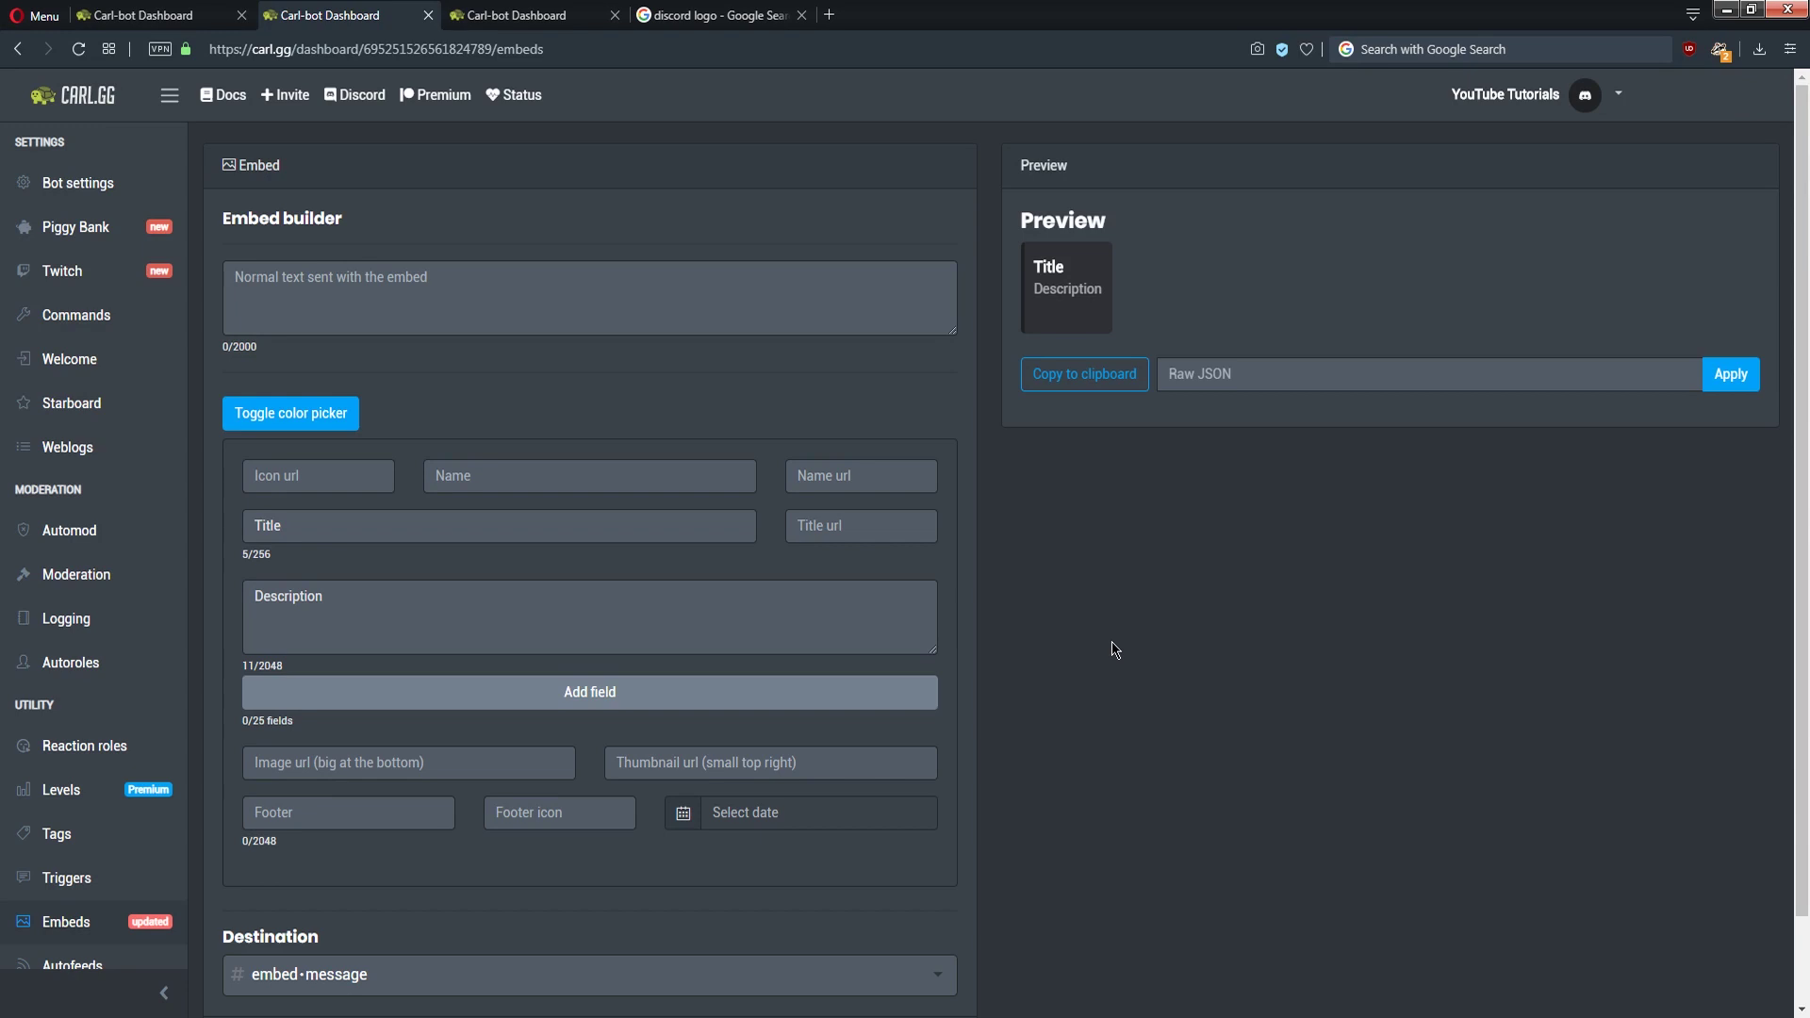
Replace the embed title 'Title' with 'Big Title'
{"action": "scroll", "coordinate": [575, 388], "scroll_direction": "down", "scroll_amount": 1}
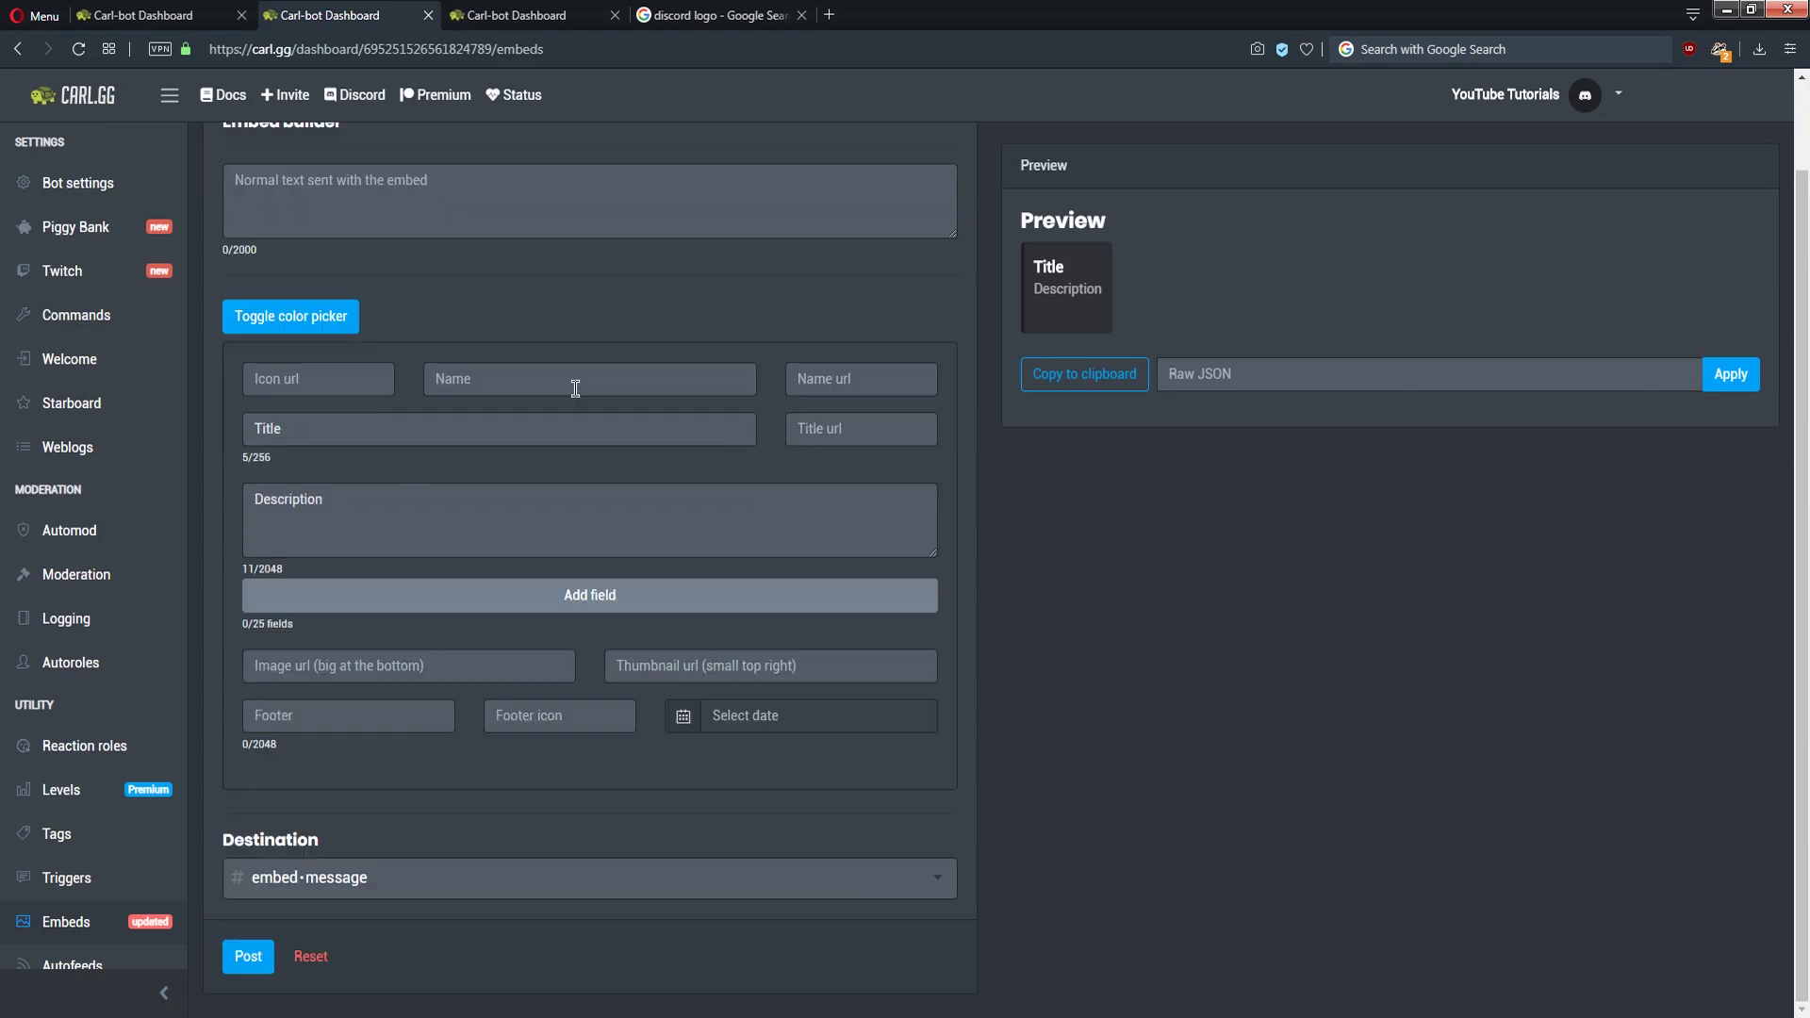
{"action": "scroll", "coordinate": [952, 641], "scroll_direction": "up", "scroll_amount": 1}
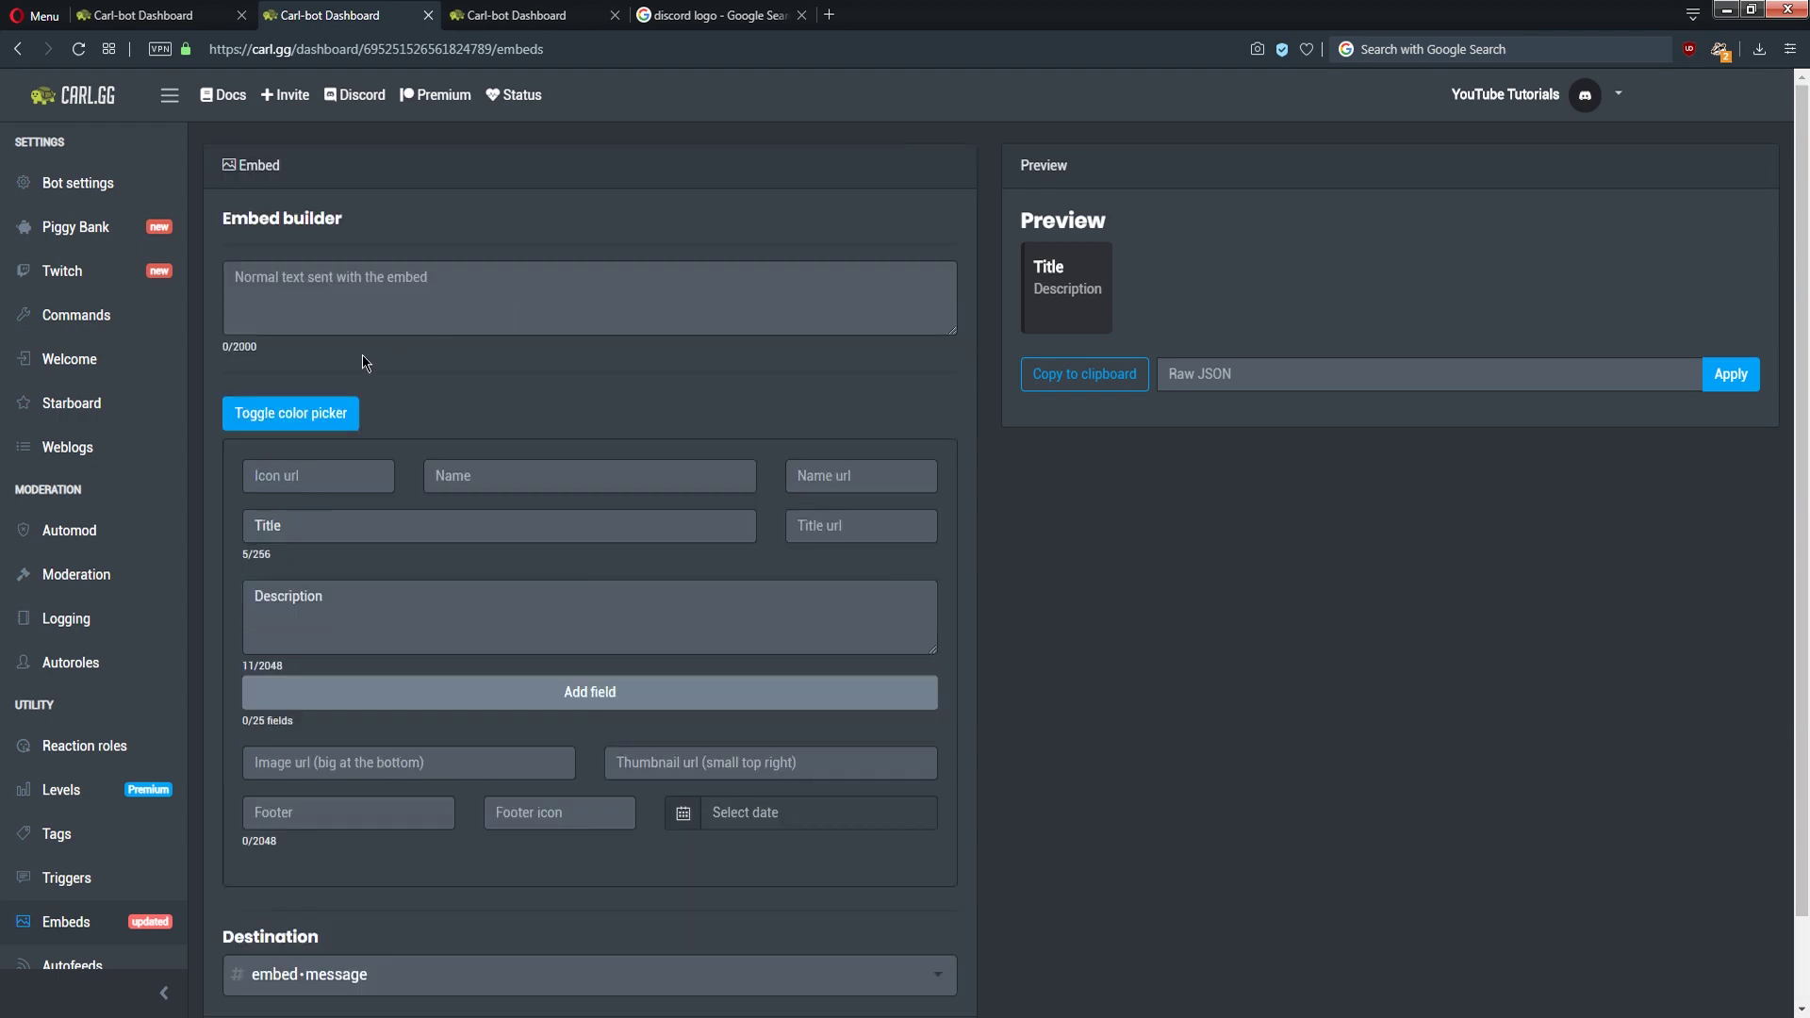
{"action": "left_click", "coordinate": [345, 287]}
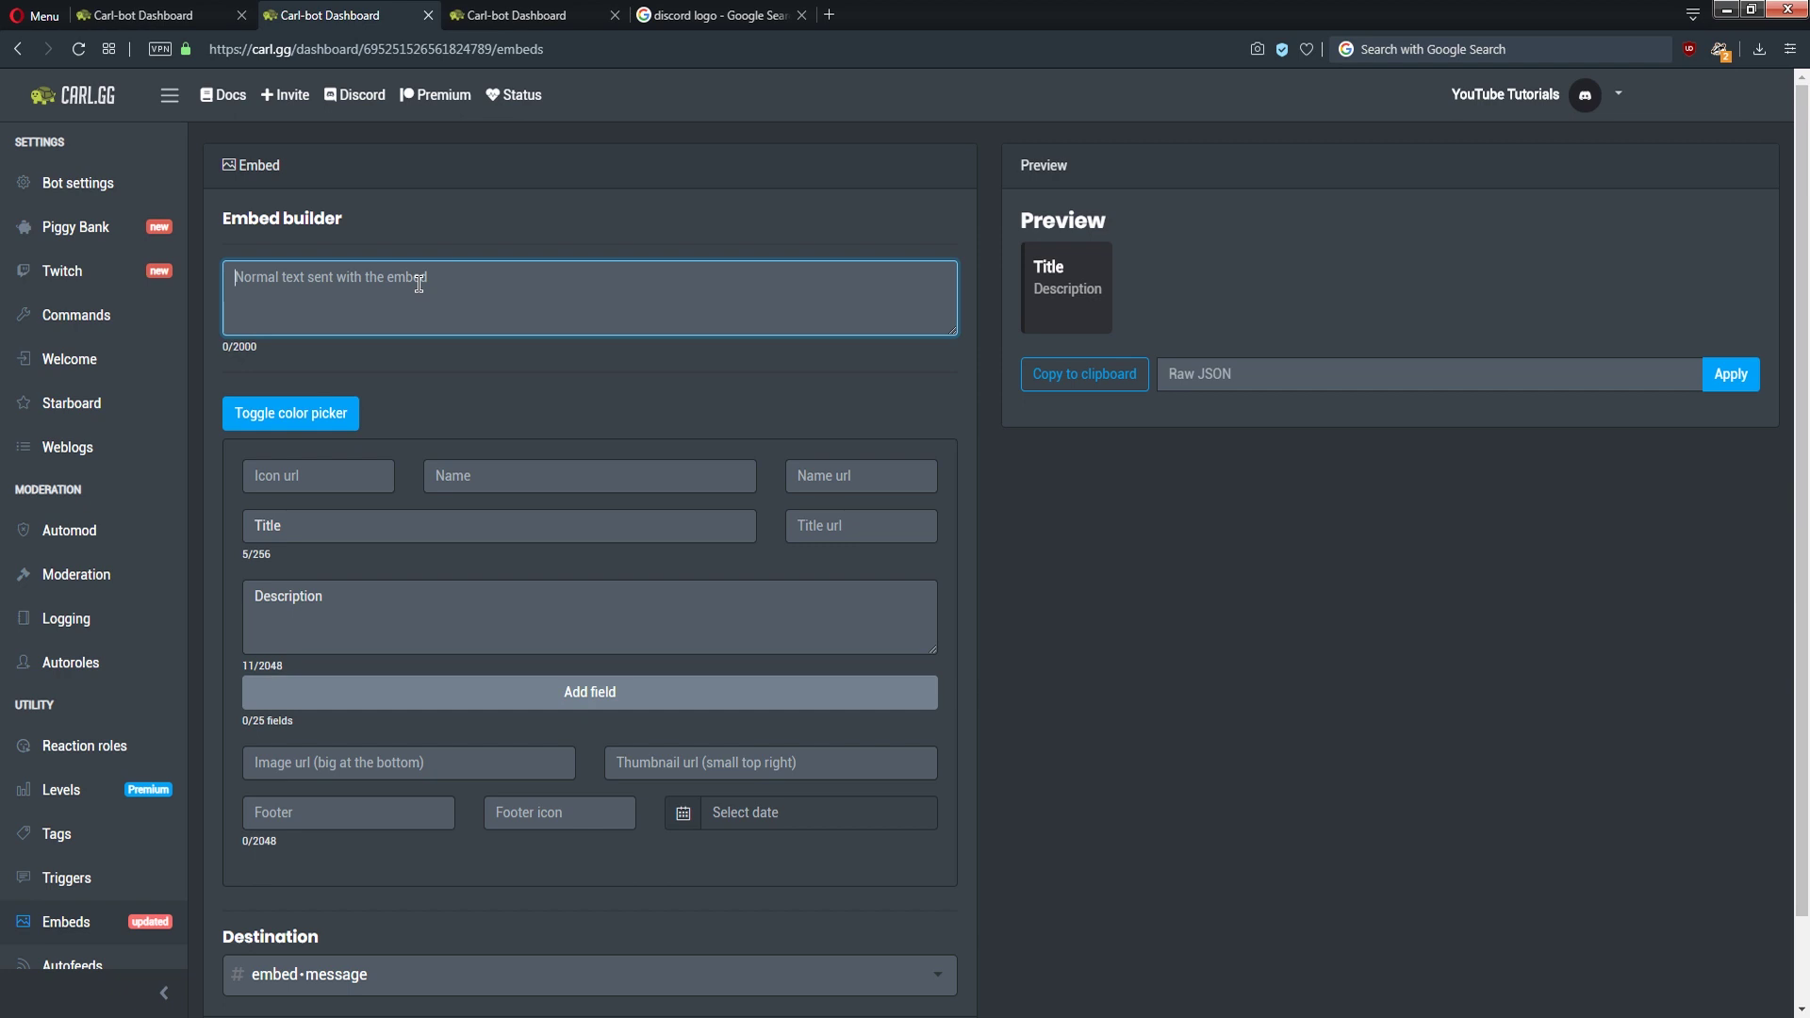
{"action": "left_click", "coordinate": [529, 475]}
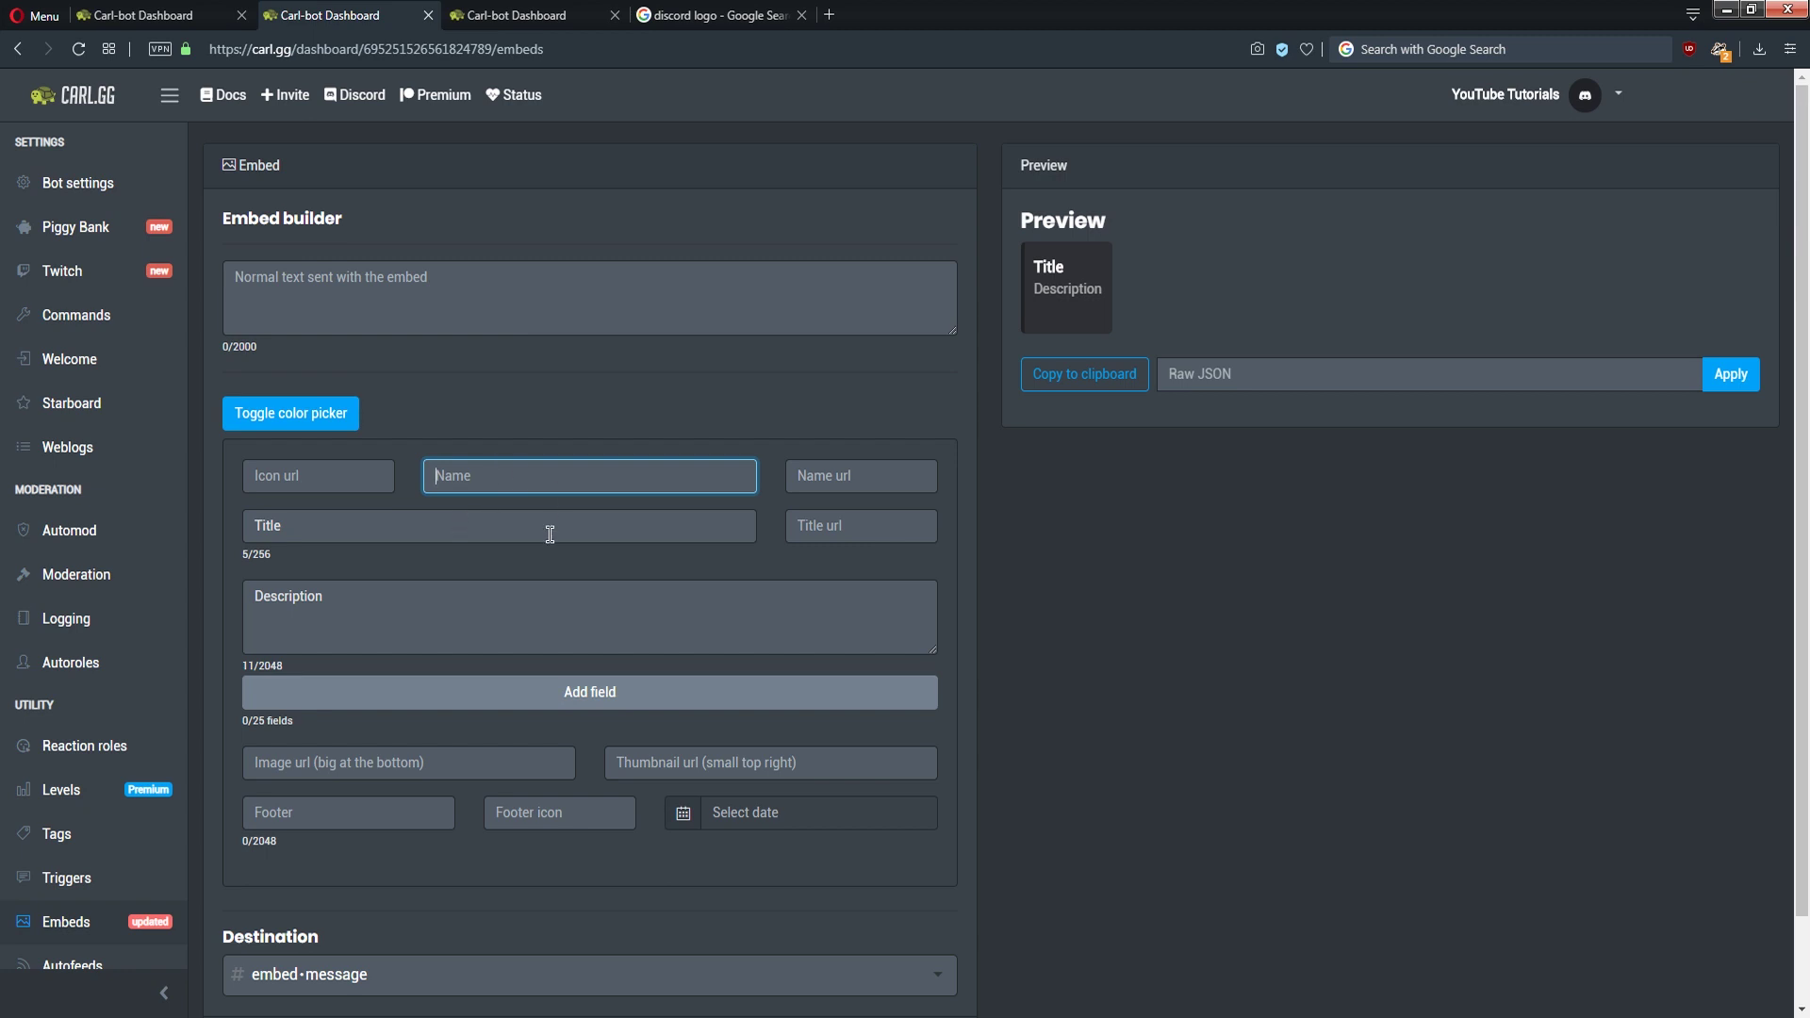
{"action": "left_click_drag", "start_coordinate": [550, 526], "coordinate": [214, 523]}
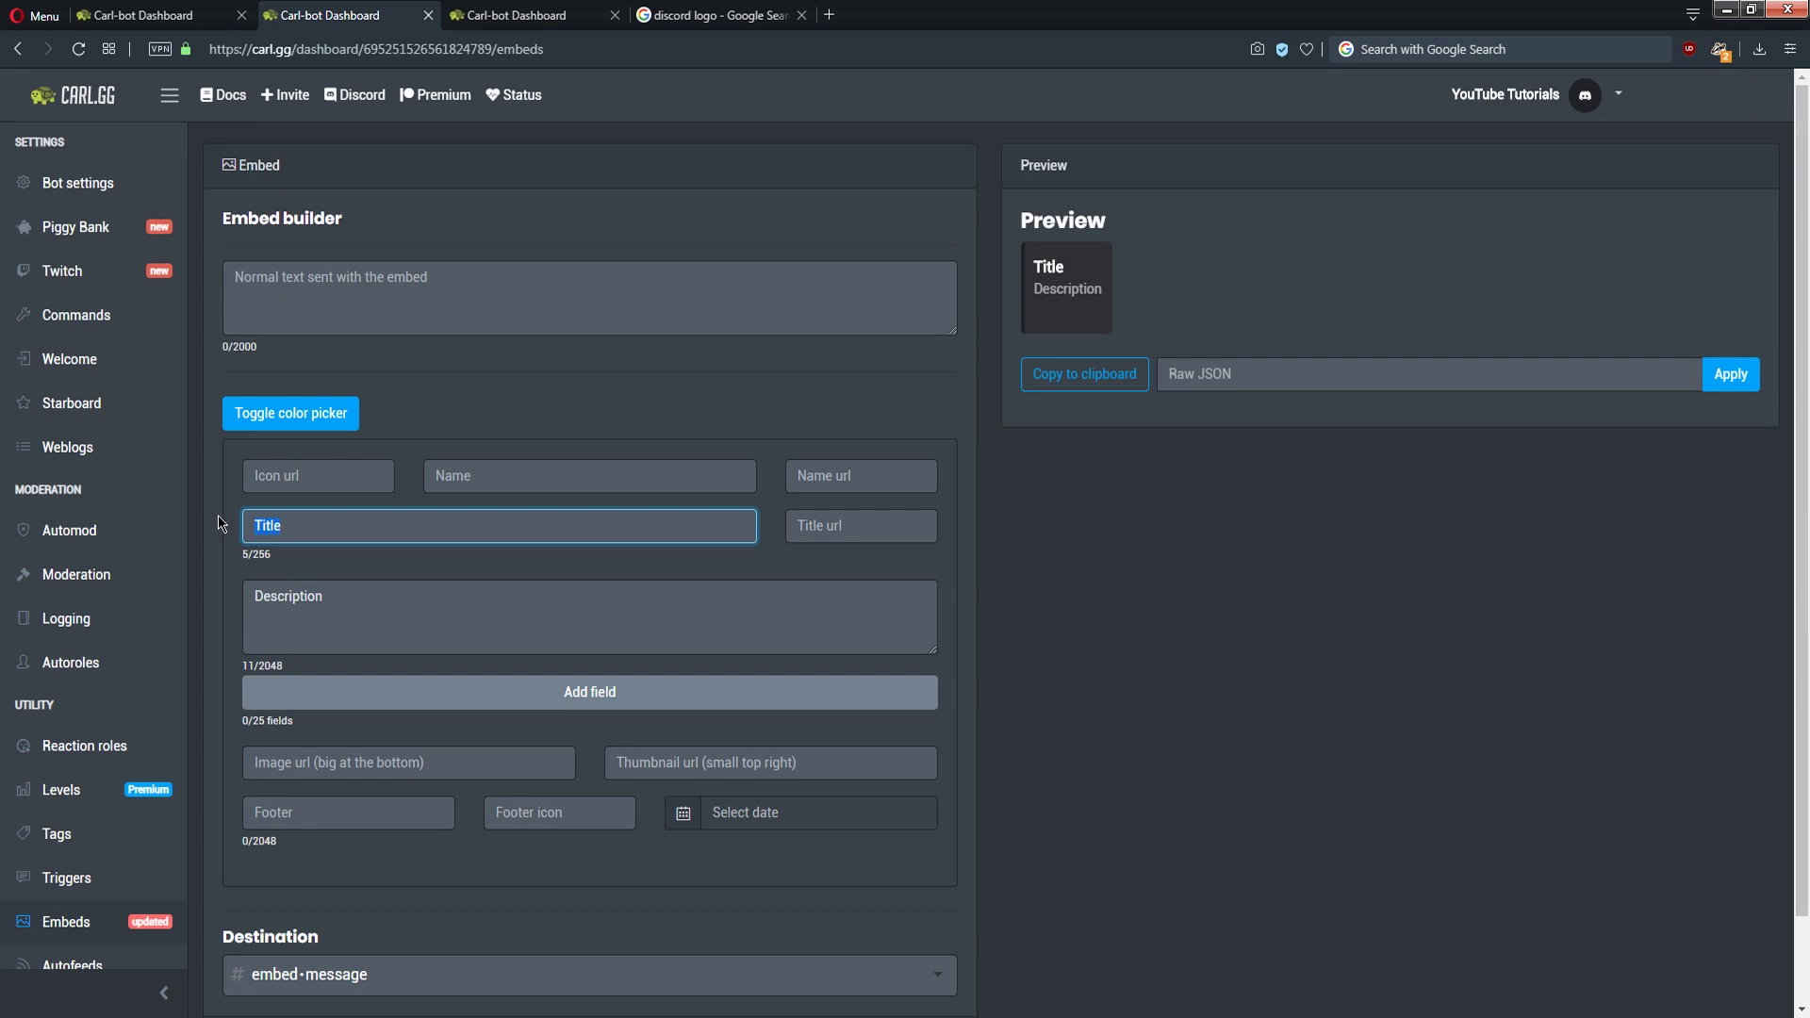
{"action": "type", "text": "Big Title"}
Enter 'Smaller Title' as the author name shown above the title
{"action": "left_click", "coordinate": [471, 474]}
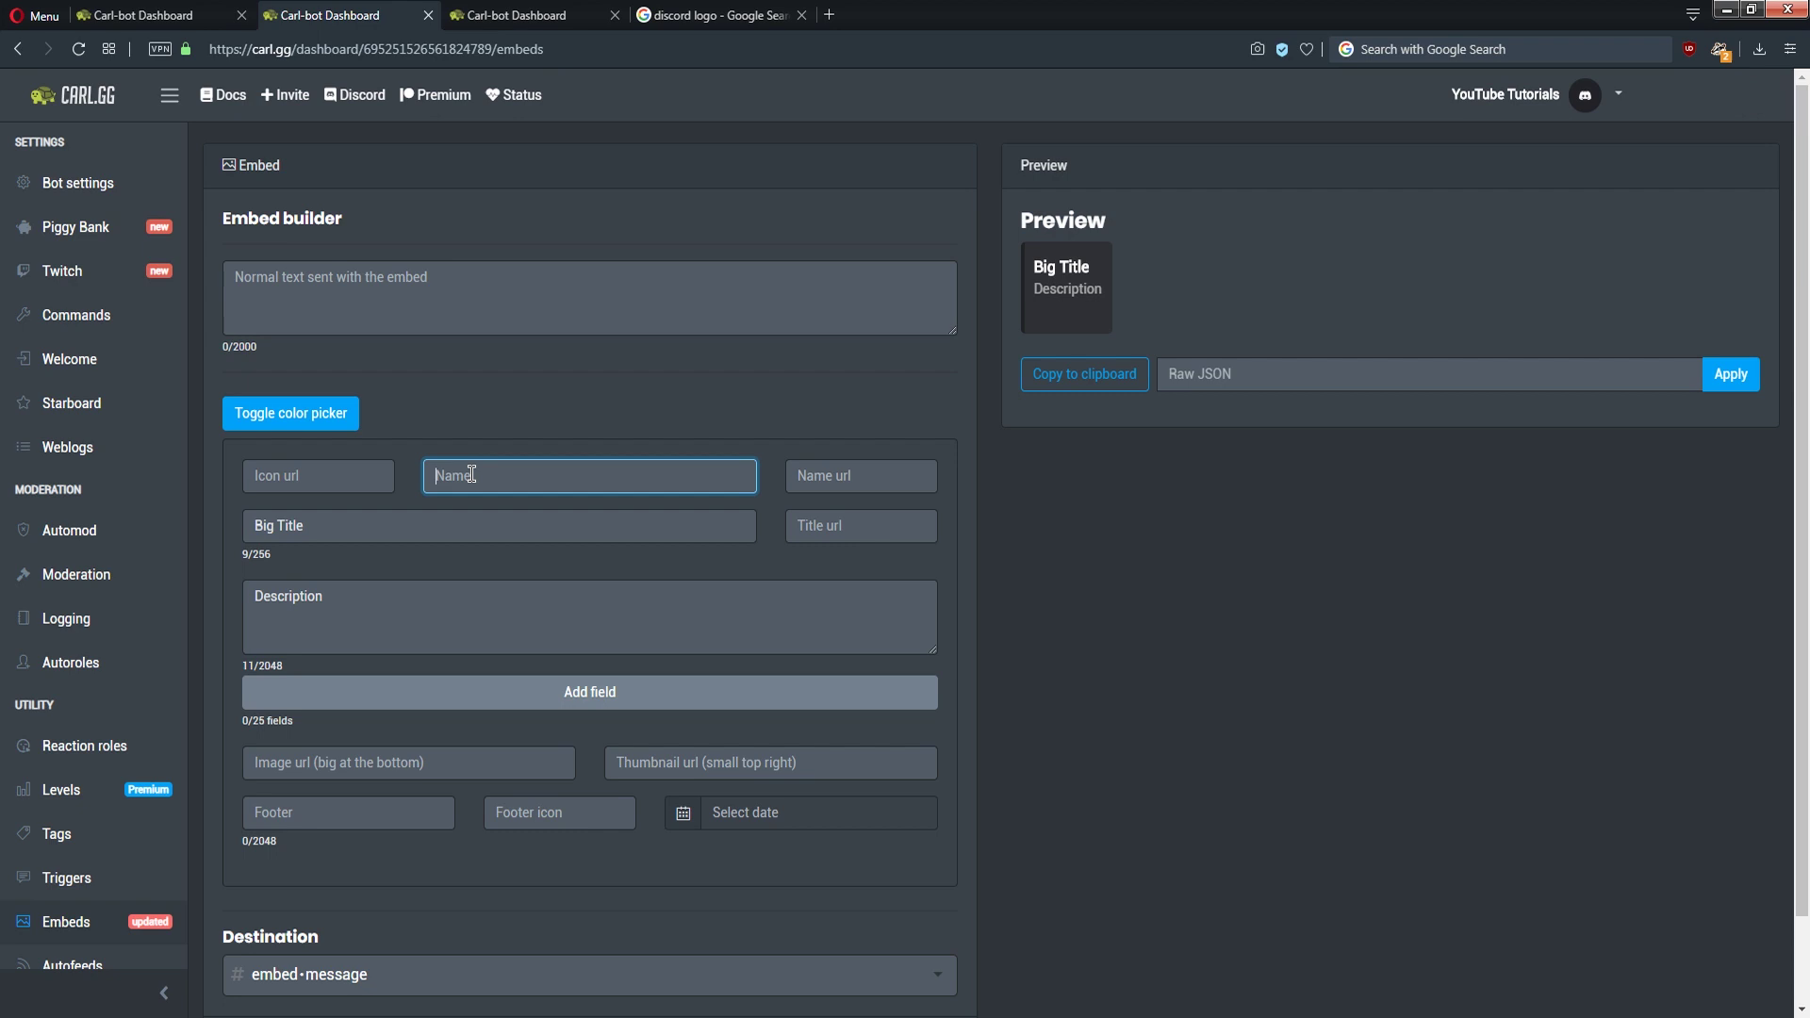
{"action": "type", "text": "Smaller Title"}
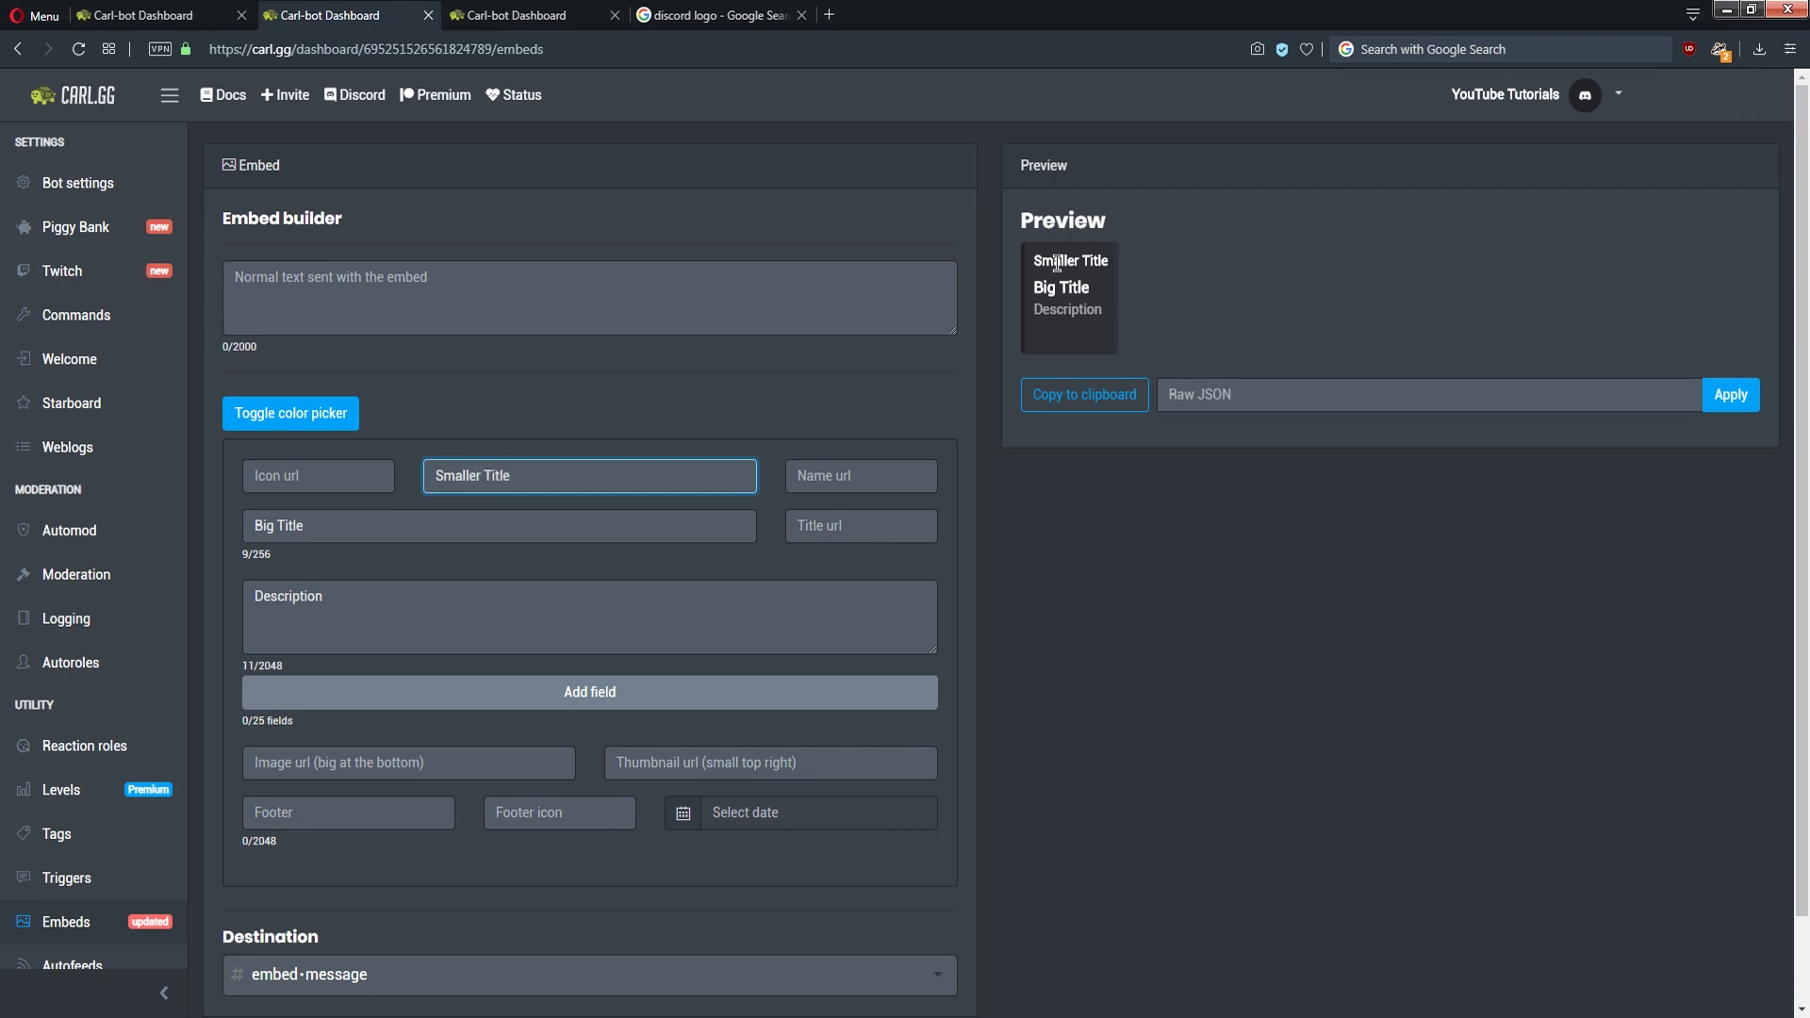
{"action": "left_click", "coordinate": [339, 474]}
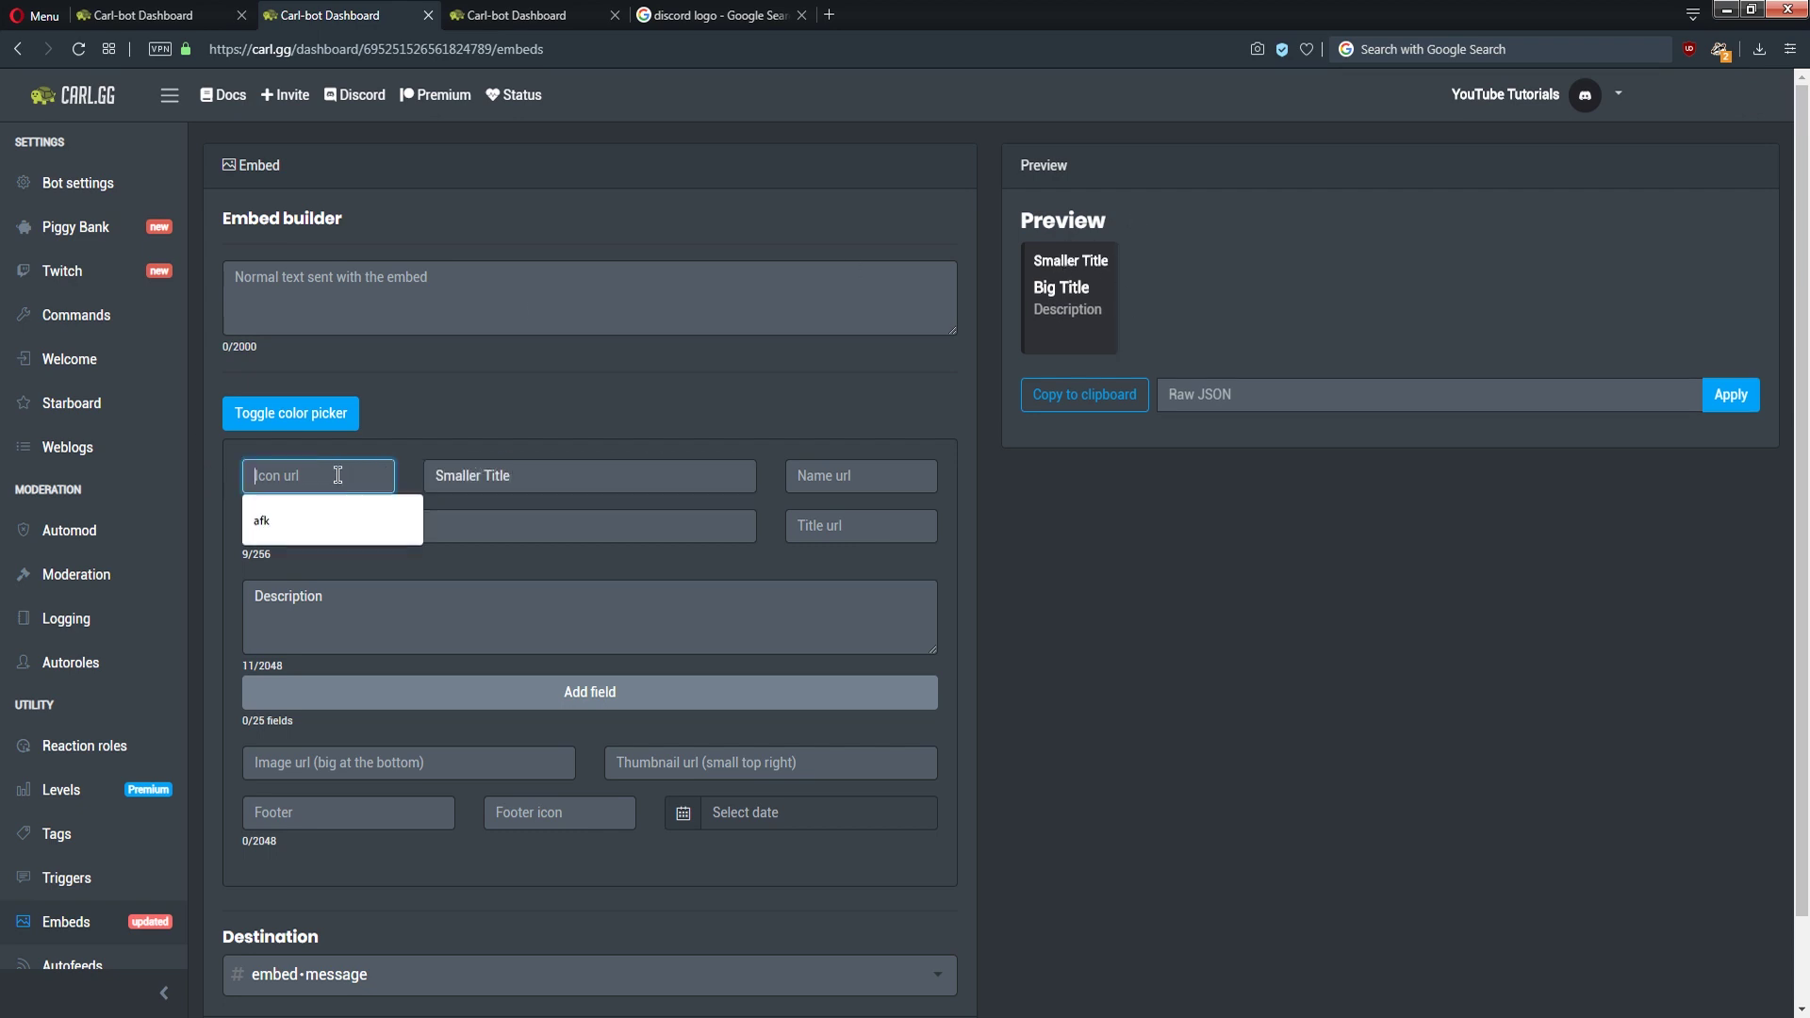
{"action": "left_click", "coordinate": [580, 591]}
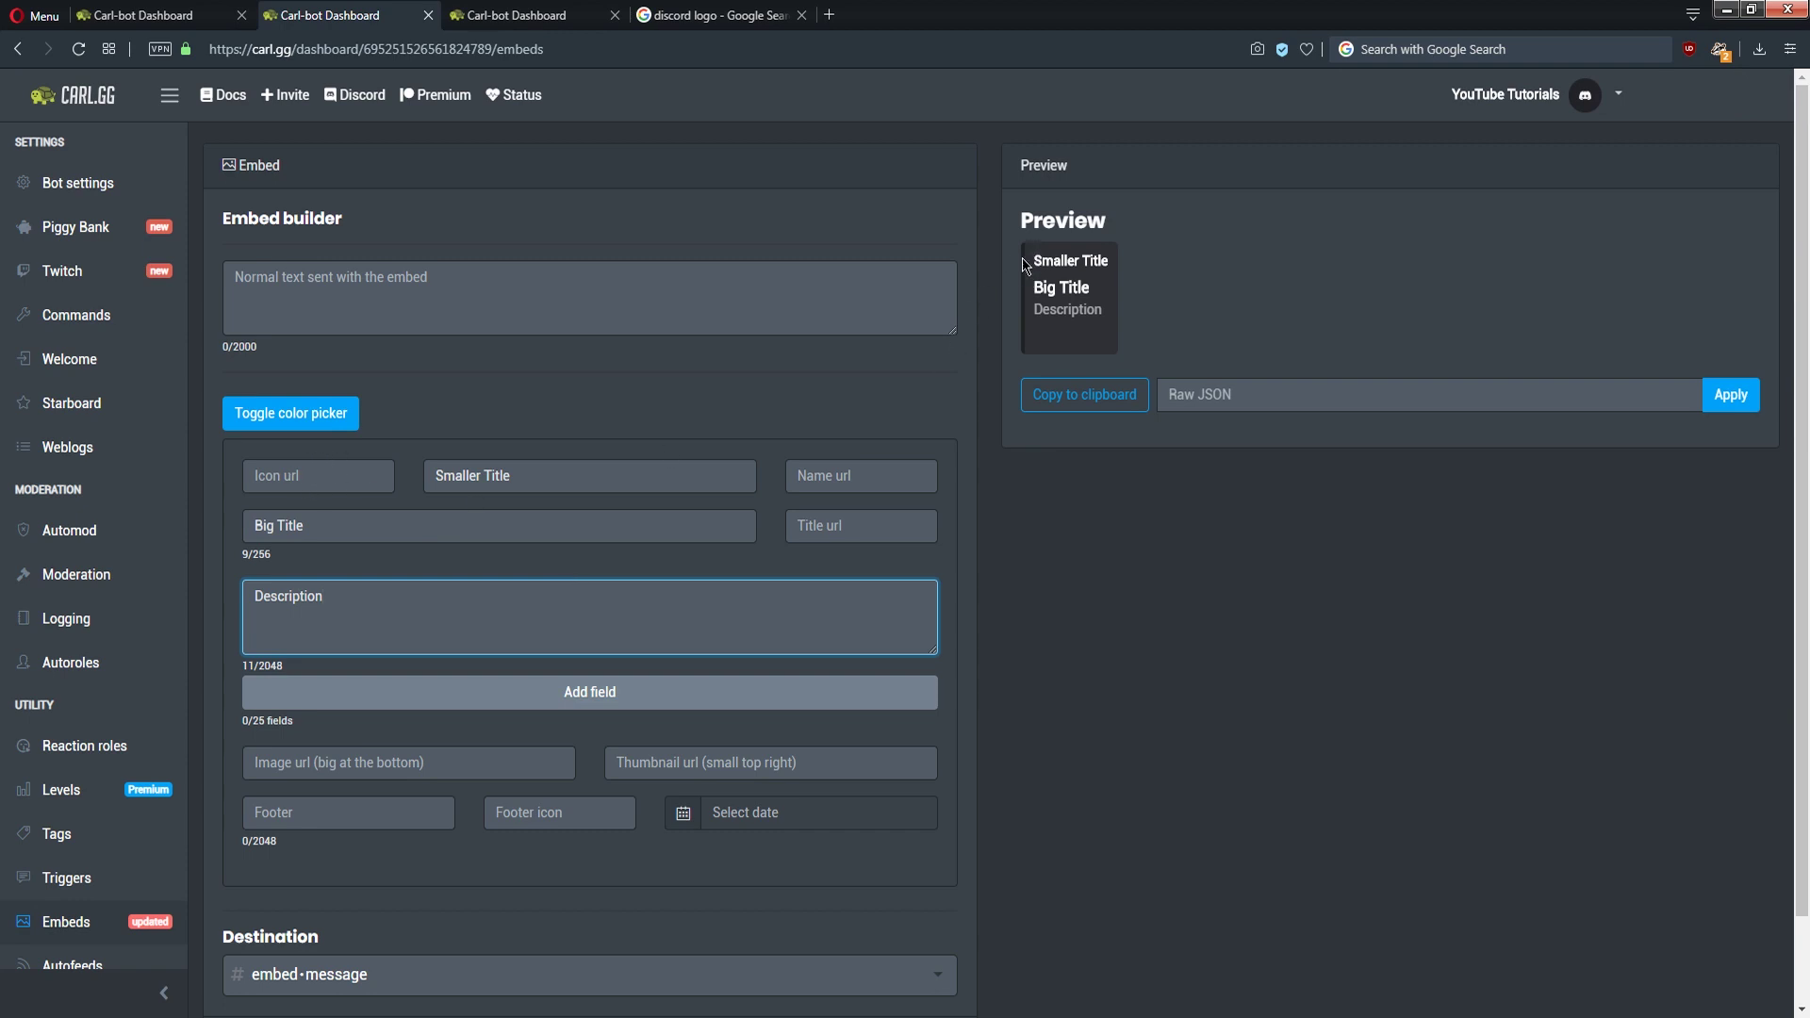
{"action": "left_click", "coordinate": [1057, 554]}
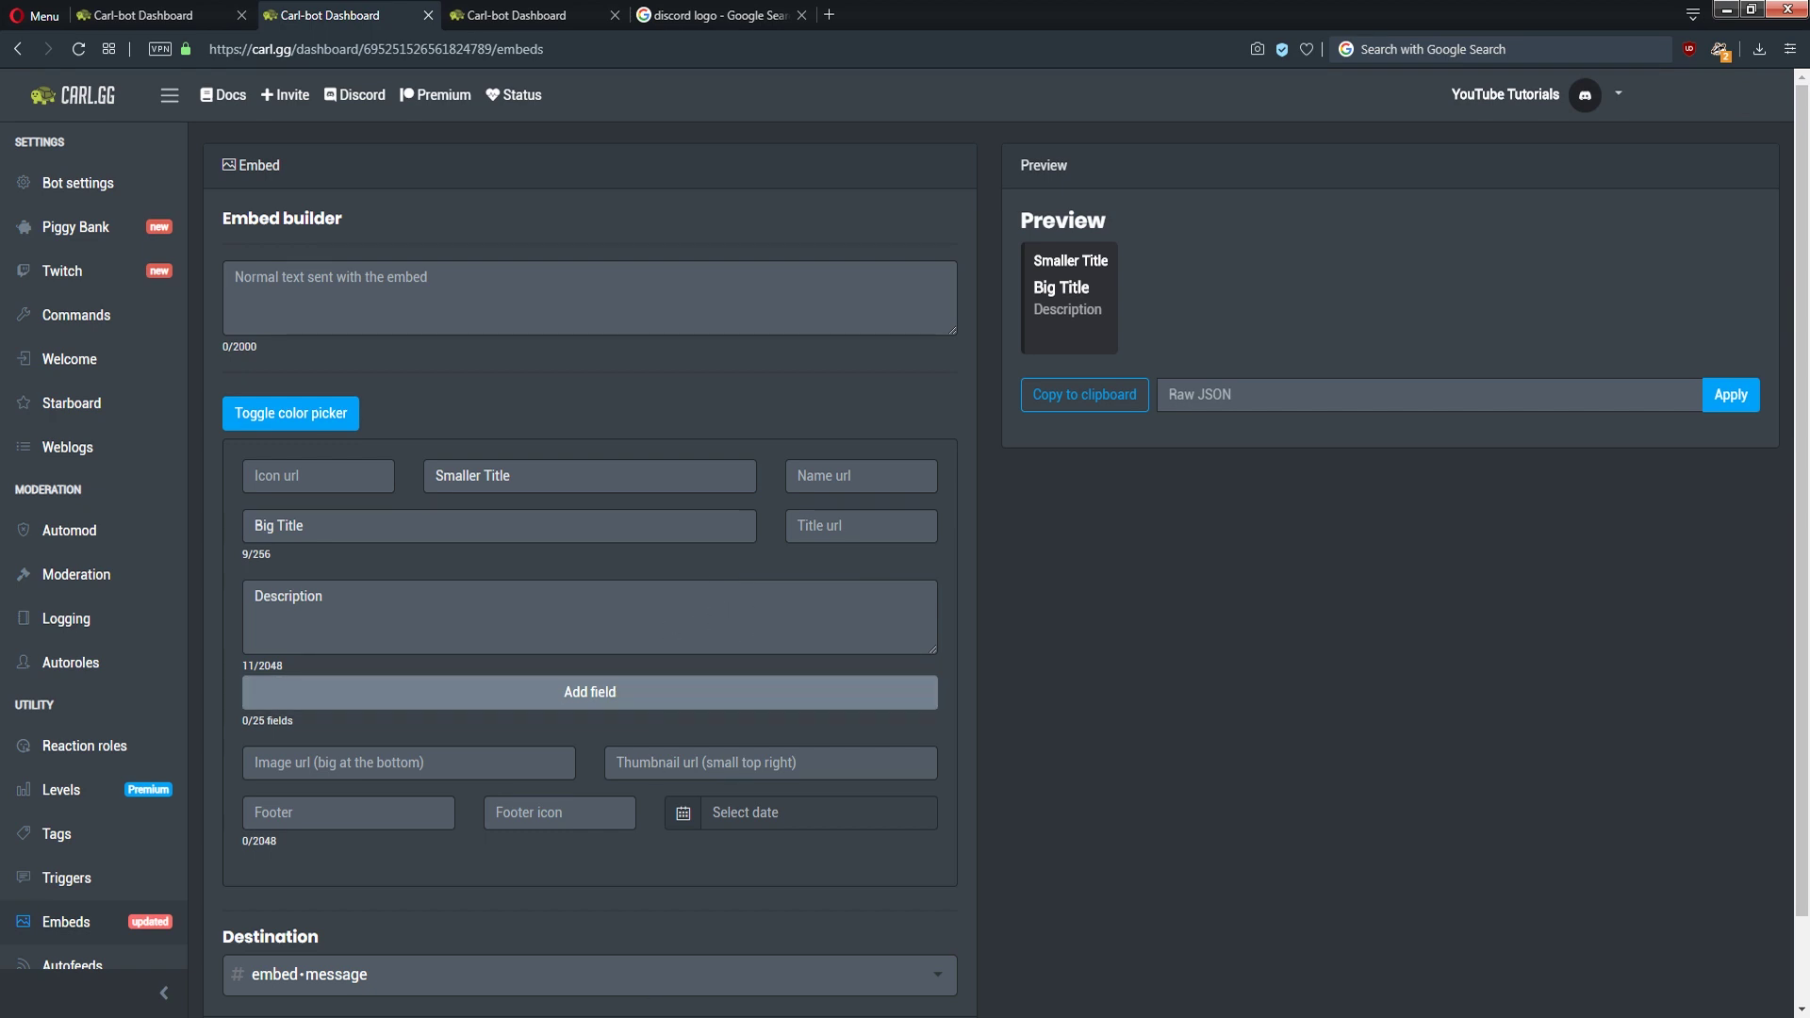
{"action": "scroll", "coordinate": [1195, 683], "scroll_direction": "down", "scroll_amount": 1}
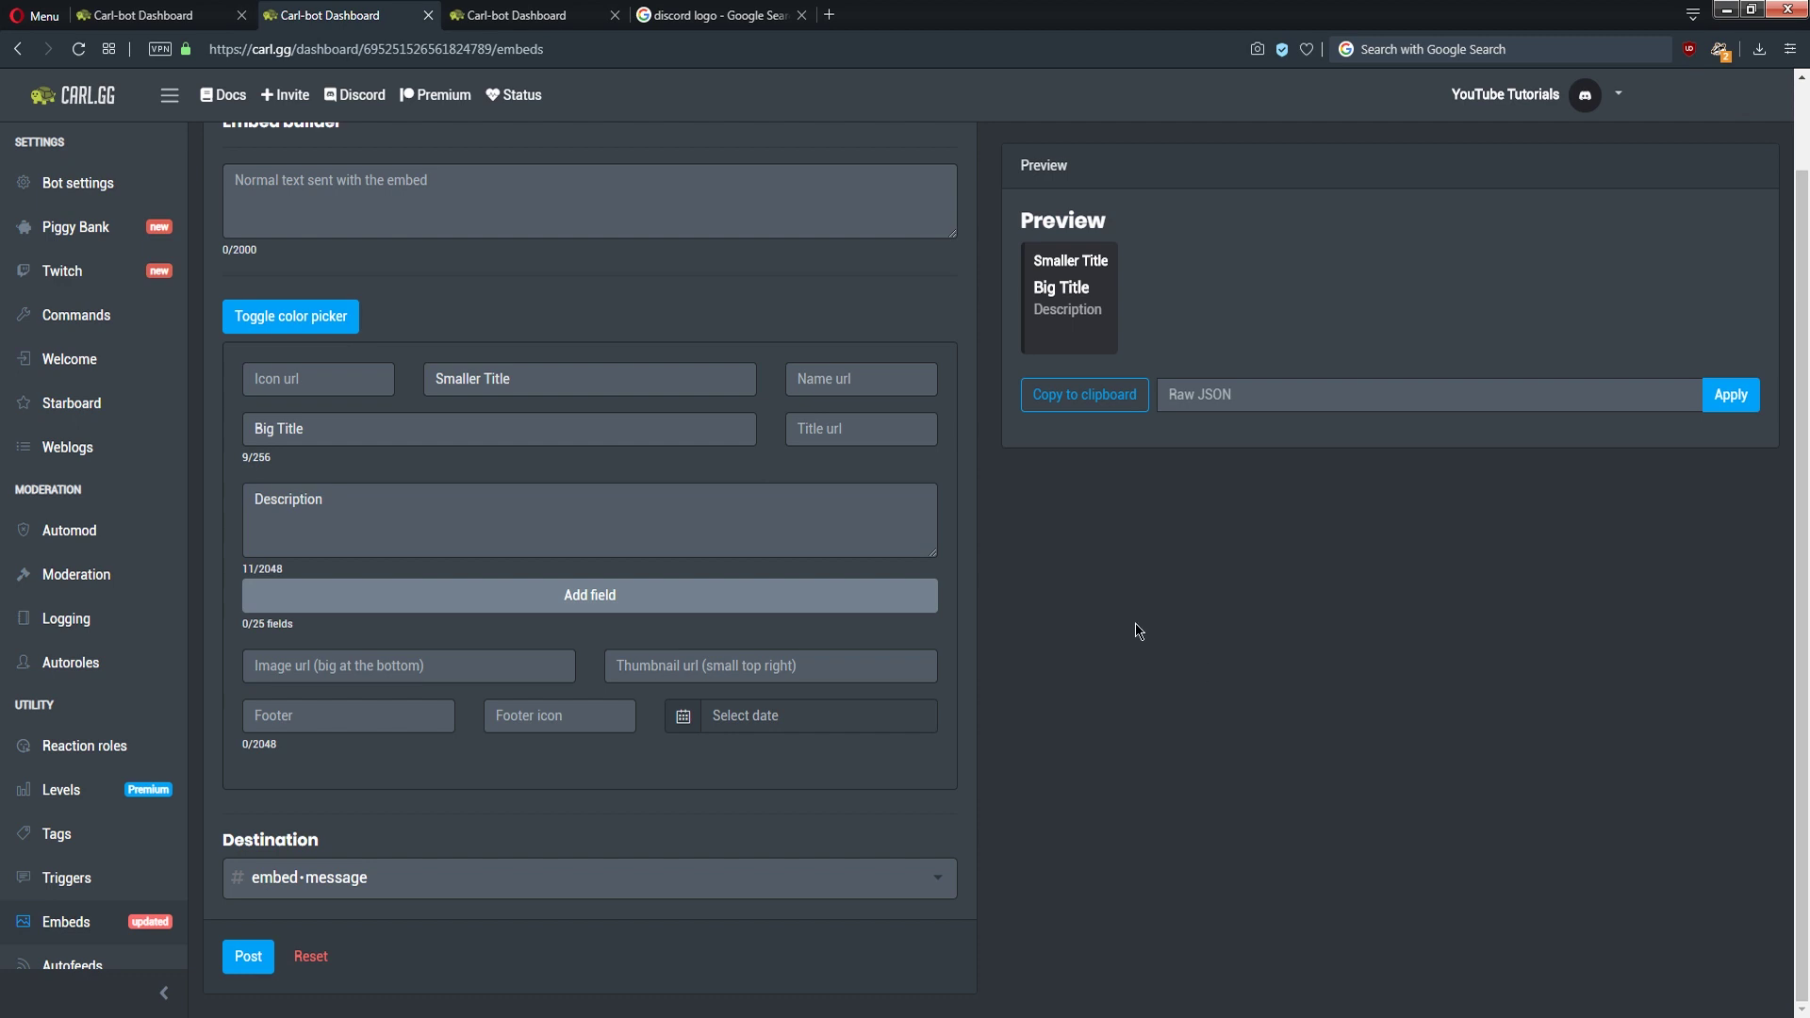
{"action": "left_click", "coordinate": [455, 665]}
{"action": "left_click", "coordinate": [1086, 730]}
{"action": "scroll", "coordinate": [1257, 615], "scroll_direction": "up", "scroll_amount": 1}
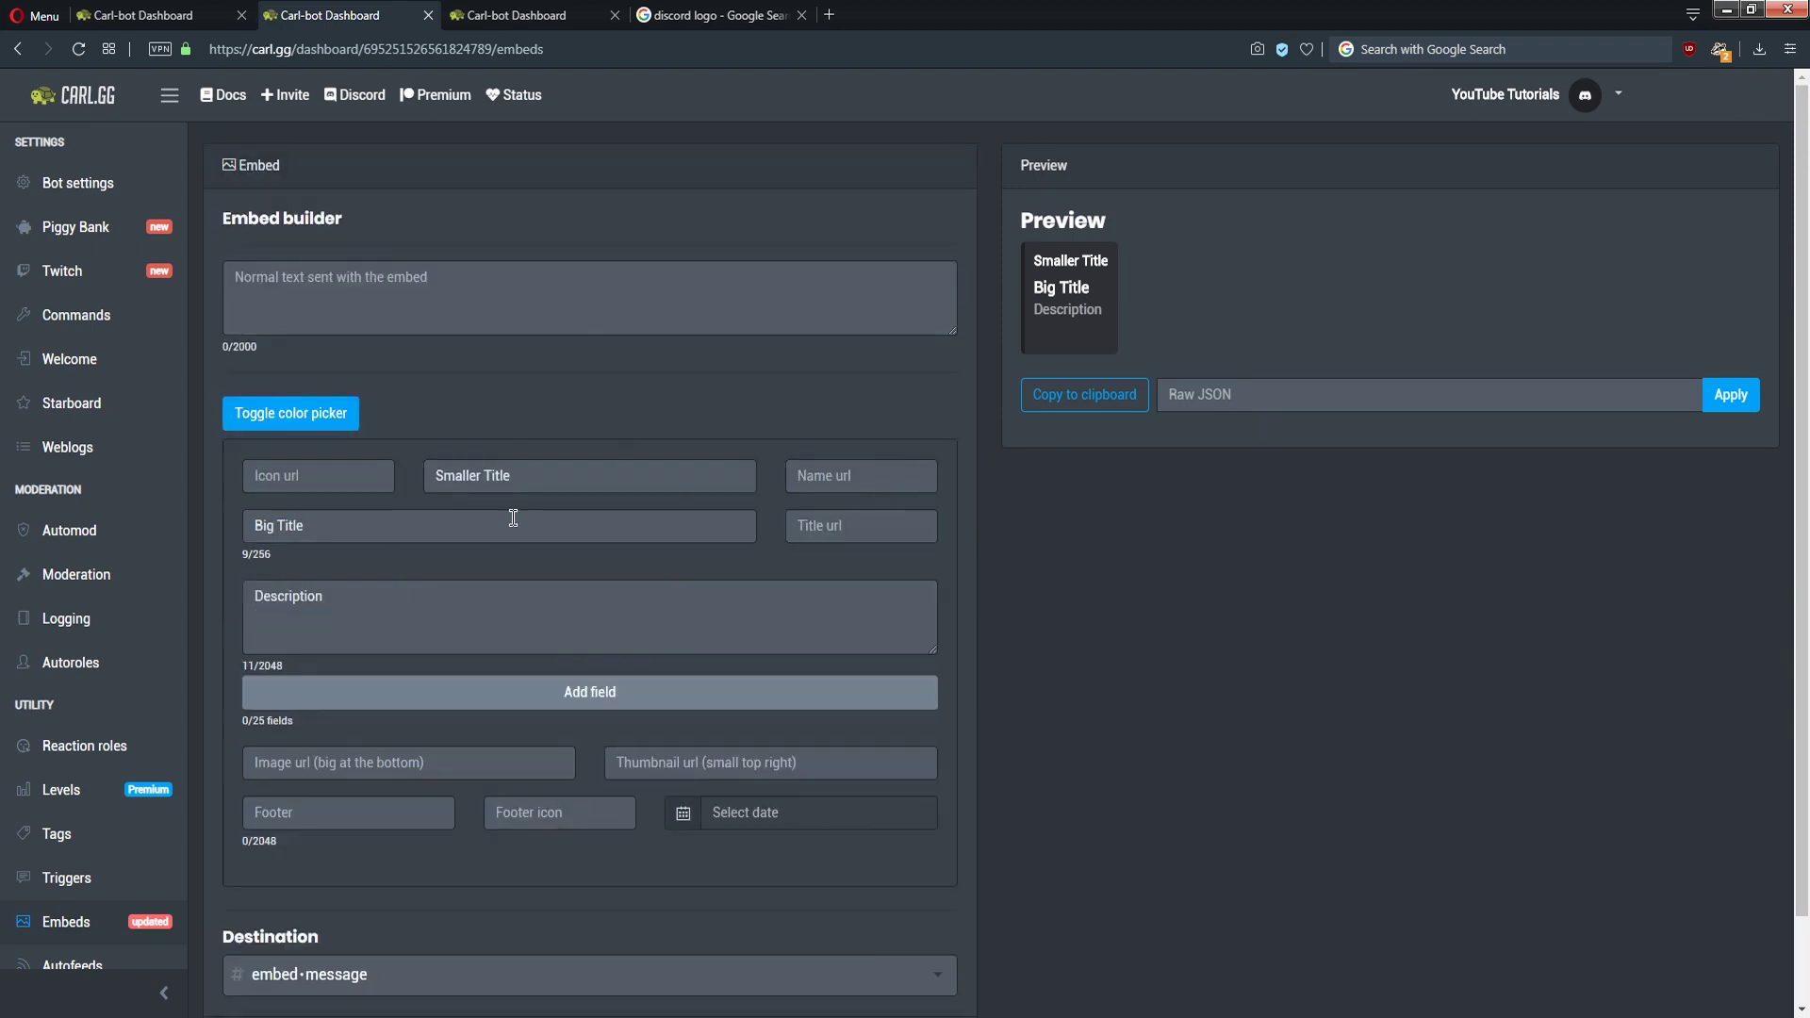
{"action": "left_click", "coordinate": [528, 15]}
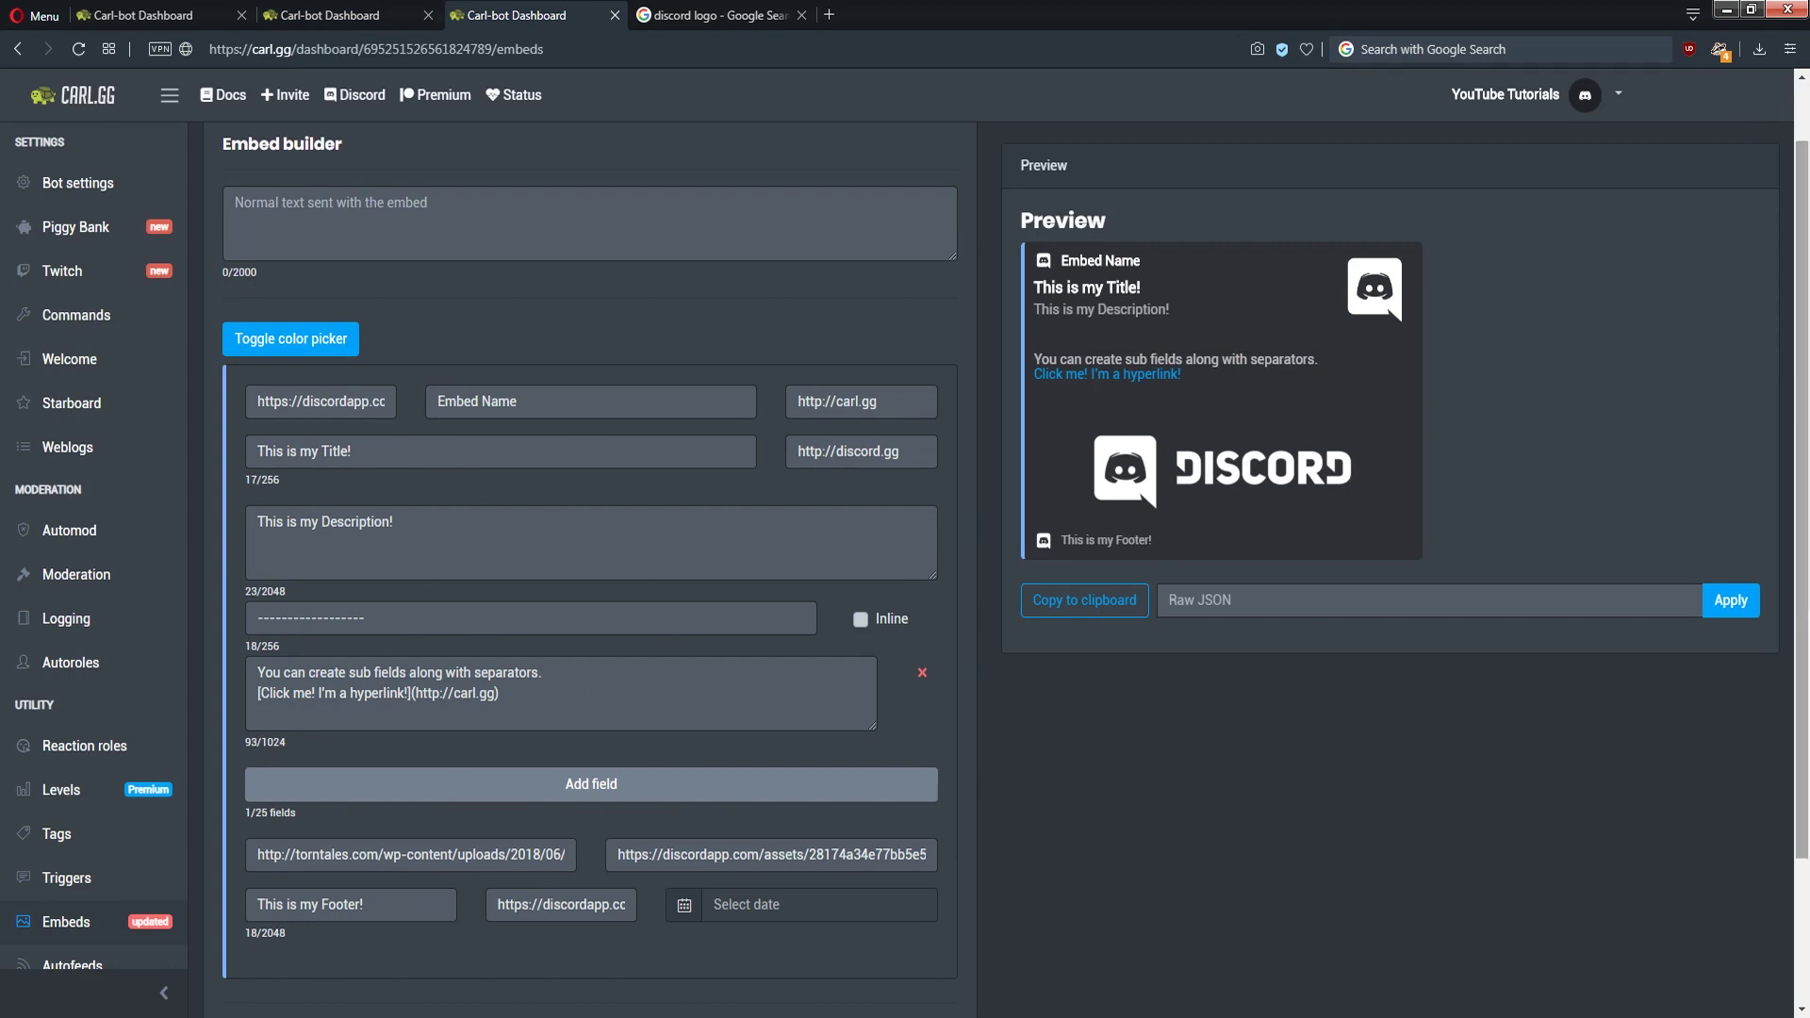
Compare the example embed with Discord's posted version, then return to the sample embed tab
{"action": "left_click", "coordinate": [682, 1009]}
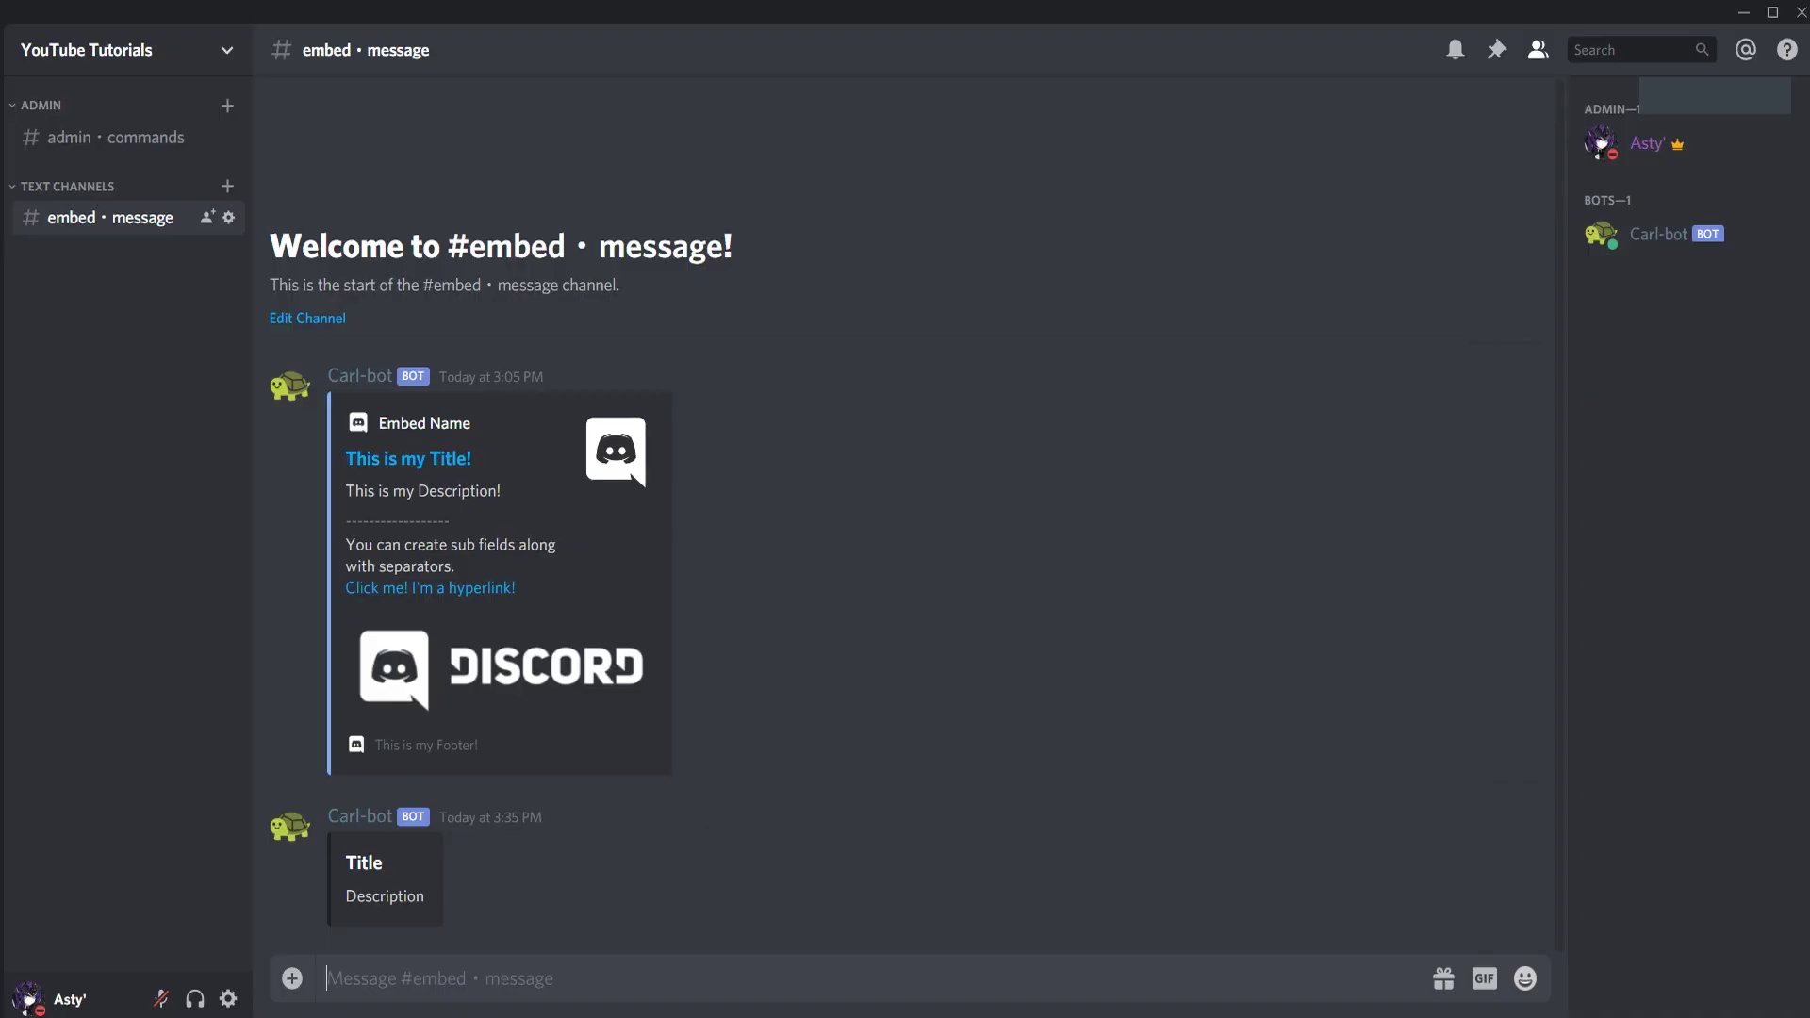
{"action": "key", "text": "alt+Tab"}
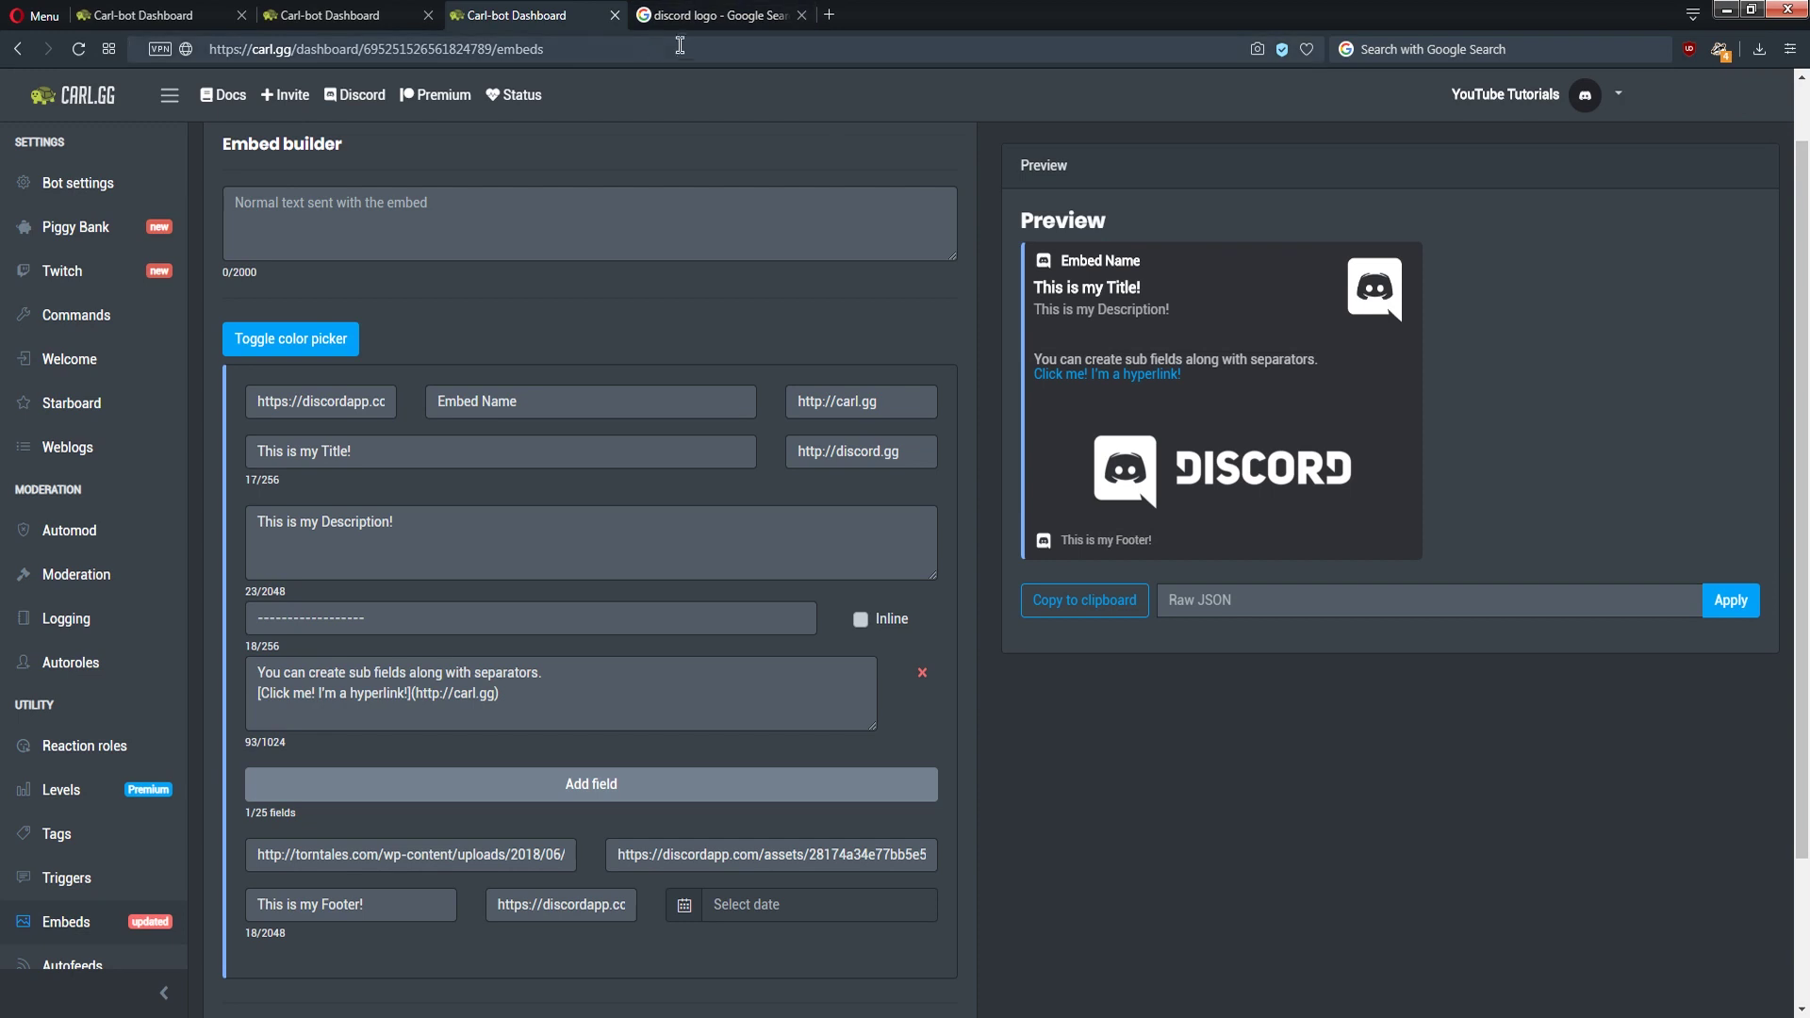
Copy the image address of the wide DISCORD logo from the Google Images results
{"action": "left_click", "coordinate": [705, 17]}
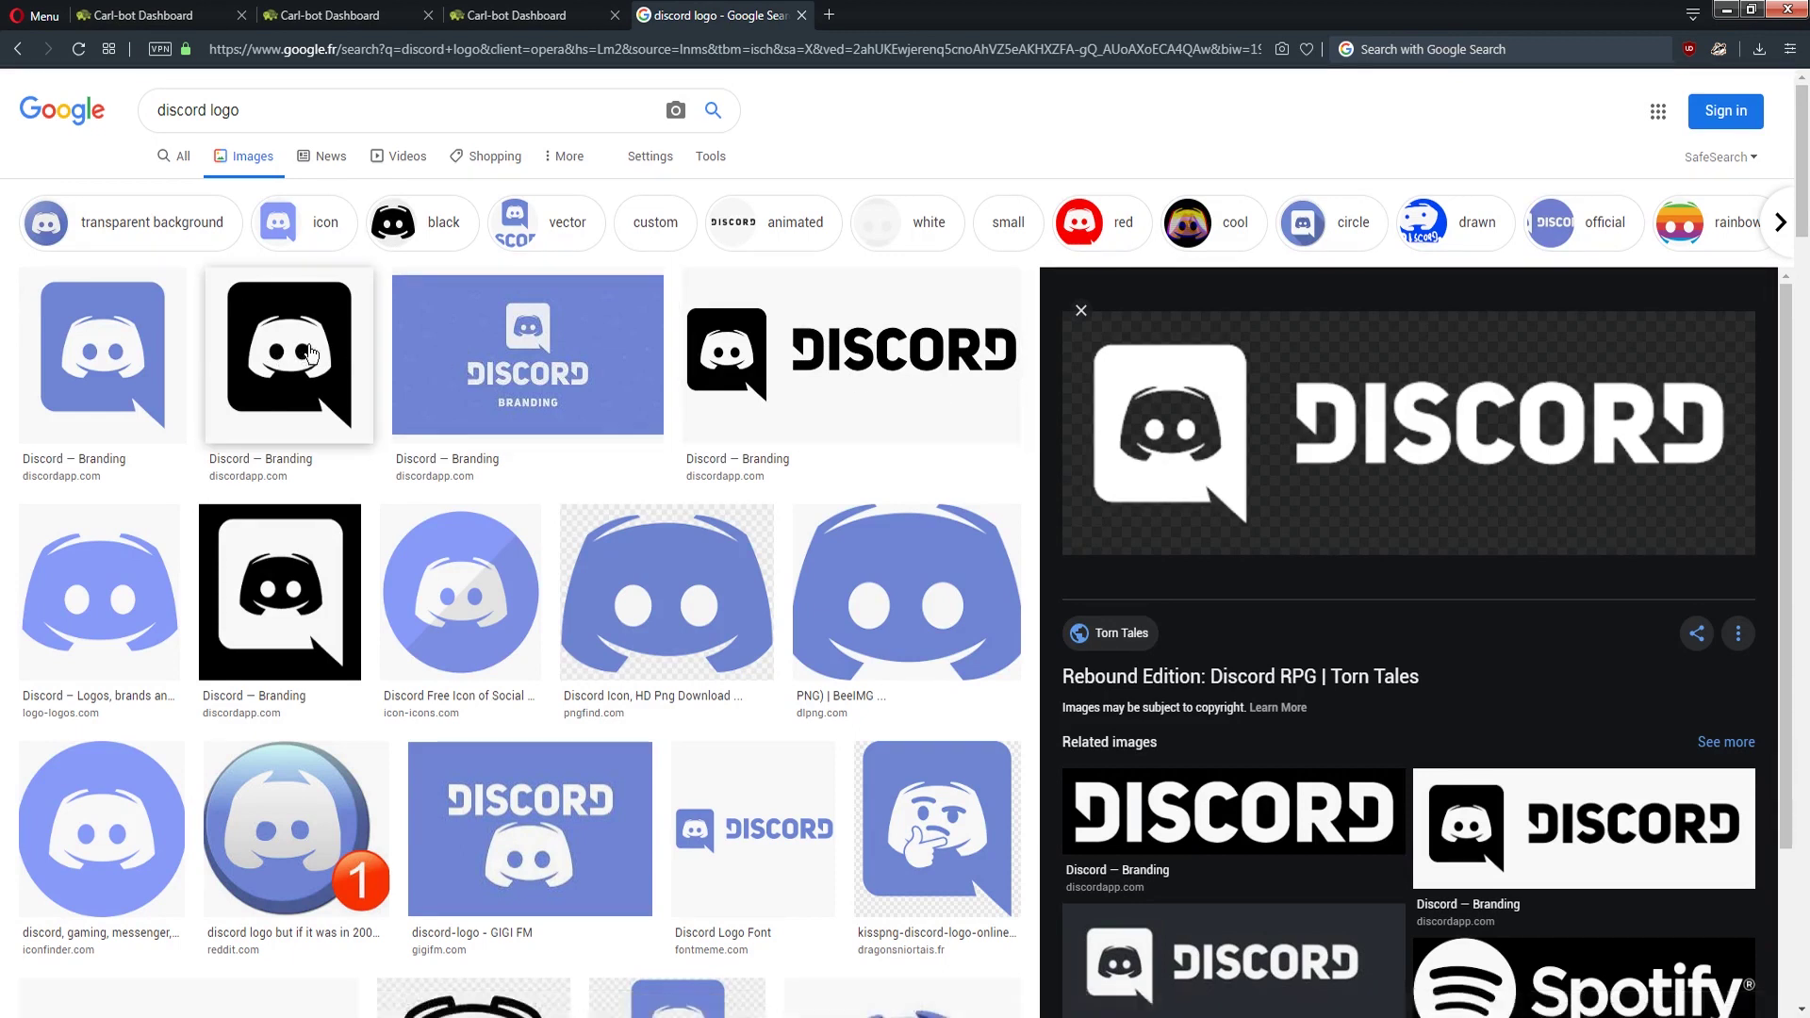
{"action": "right_click", "coordinate": [1307, 424]}
{"action": "mouse_move", "coordinate": [1407, 516]}
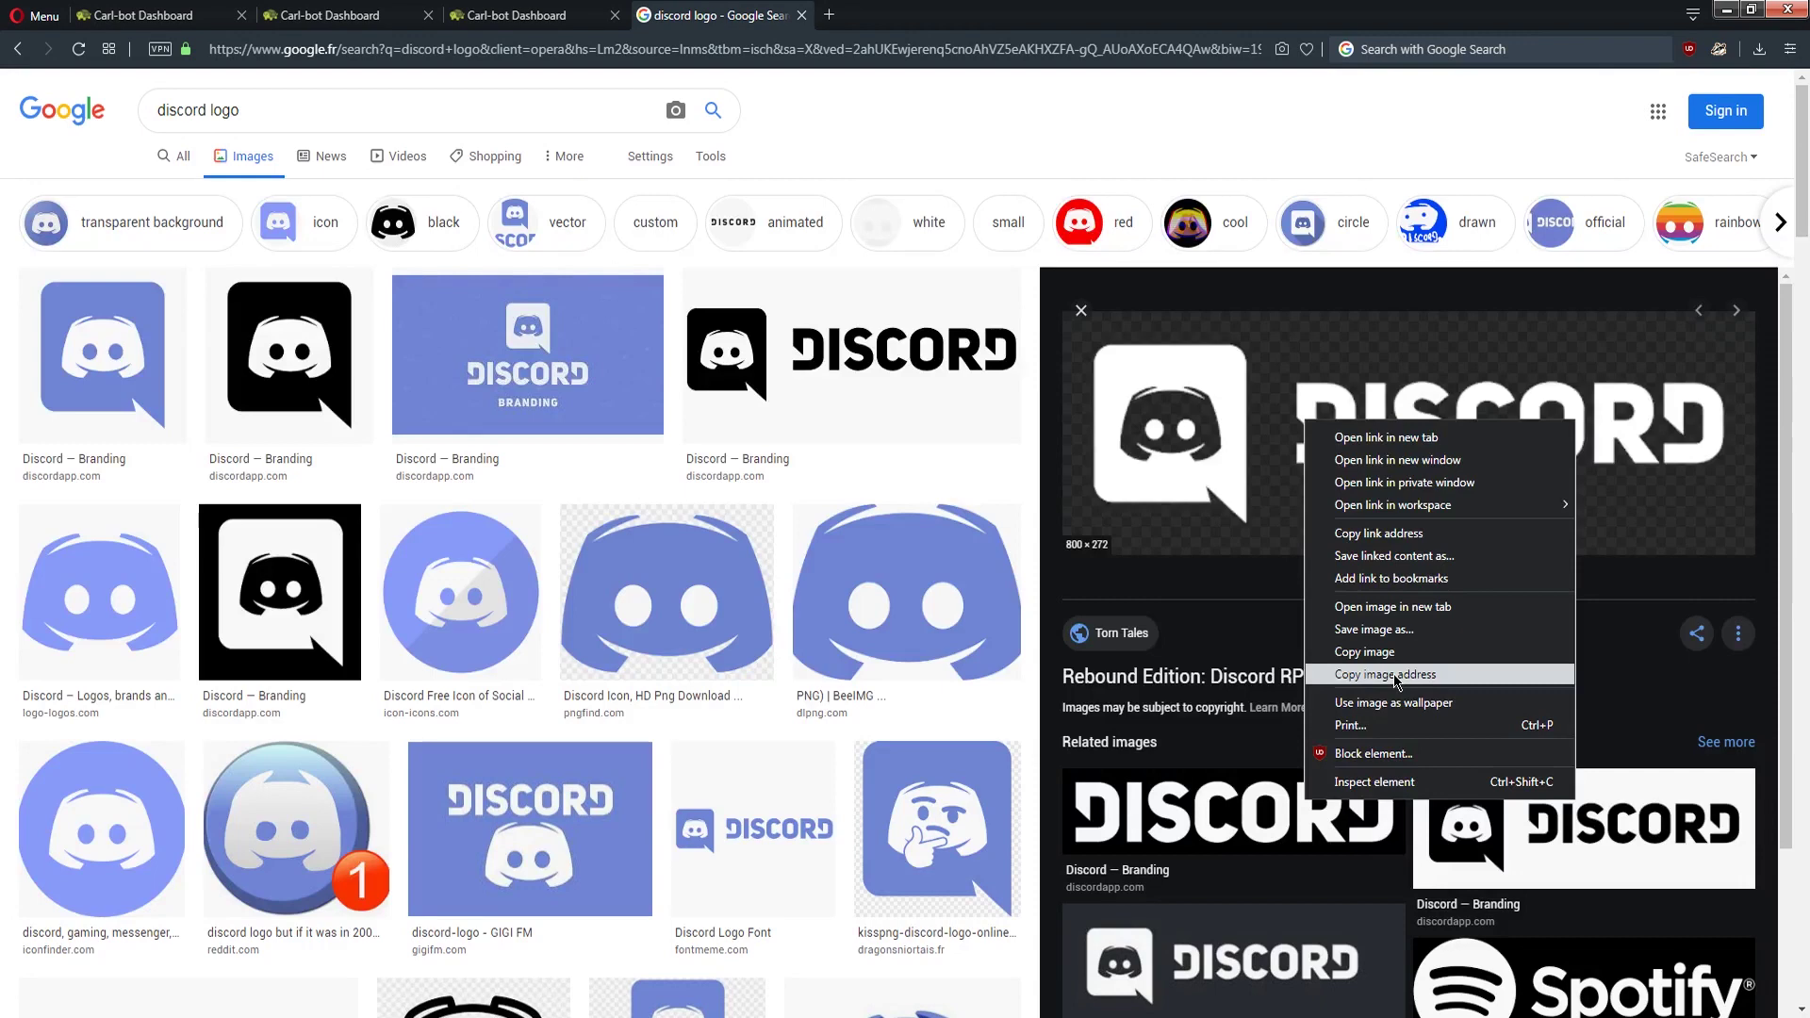
{"action": "left_click", "coordinate": [1078, 11]}
{"action": "left_click", "coordinate": [518, 15]}
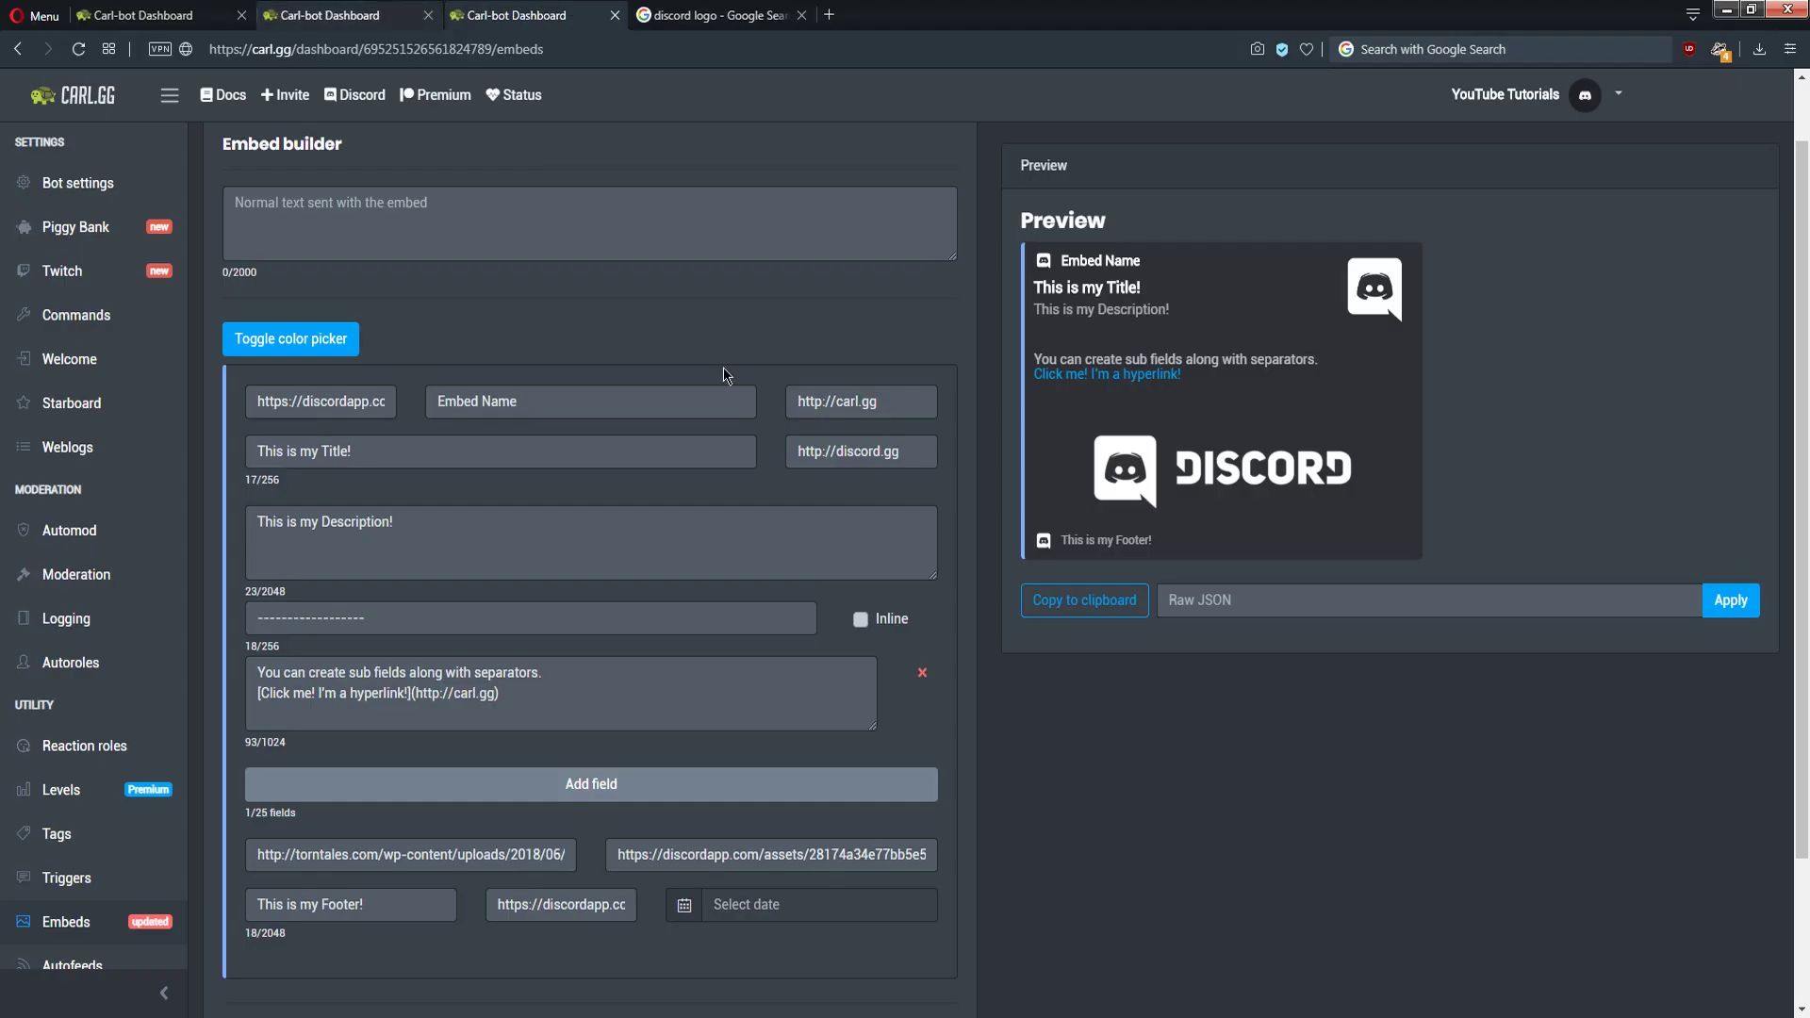
{"action": "left_click", "coordinate": [347, 403]}
{"action": "key", "text": "ctrl+a"}
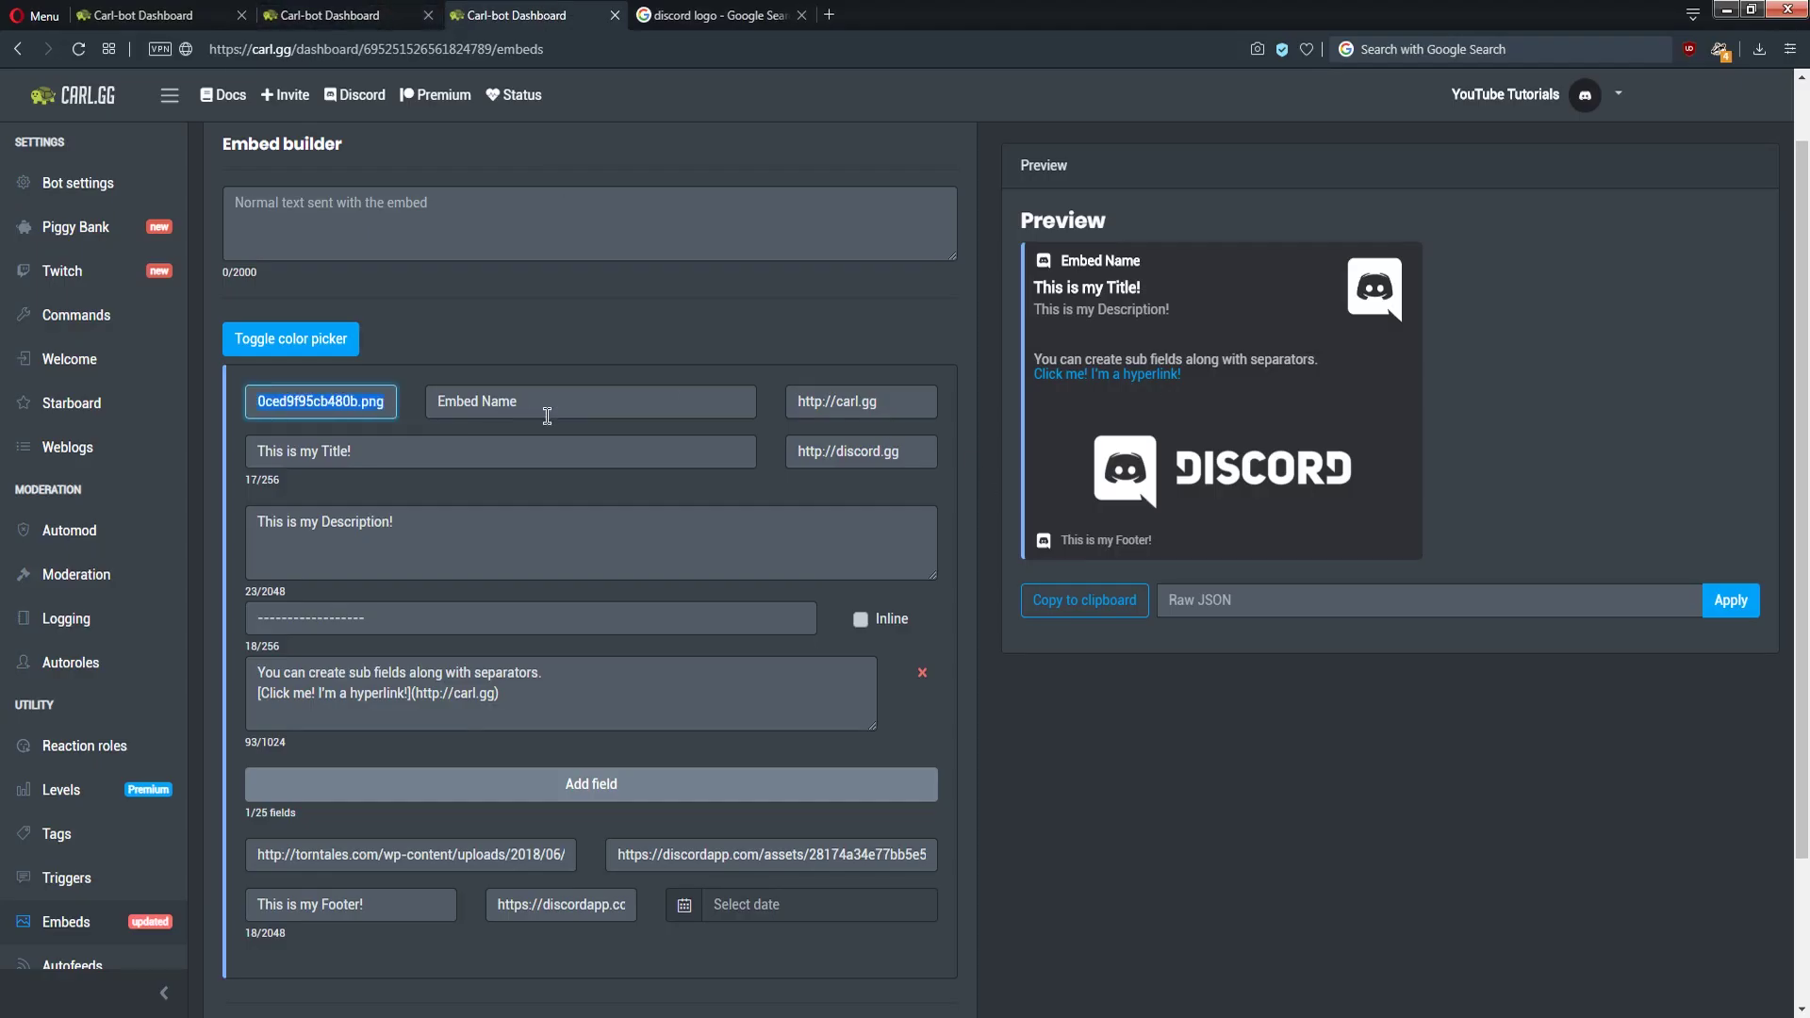
{"action": "left_click", "coordinate": [388, 404]}
{"action": "left_click_drag", "start_coordinate": [383, 408], "coordinate": [247, 412]}
{"action": "left_click", "coordinate": [1220, 703]}
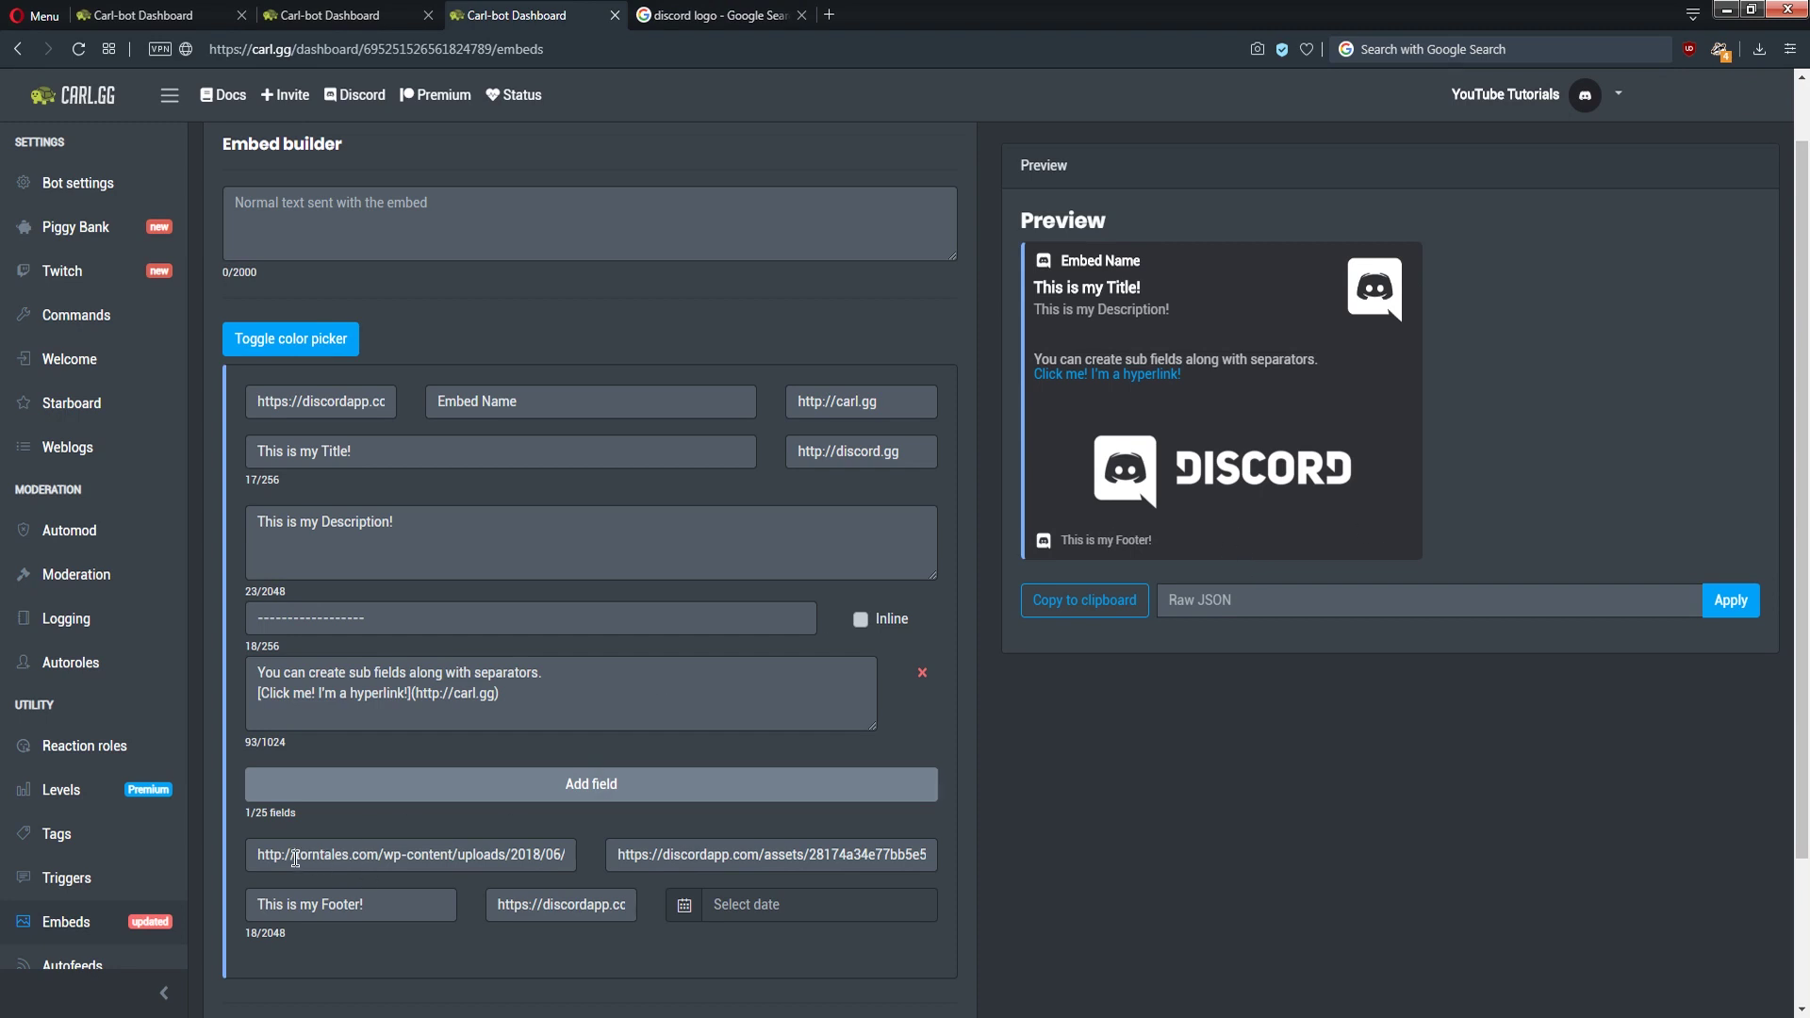
{"action": "left_click_drag", "start_coordinate": [295, 858], "coordinate": [577, 856]}
{"action": "left_click", "coordinate": [552, 854]}
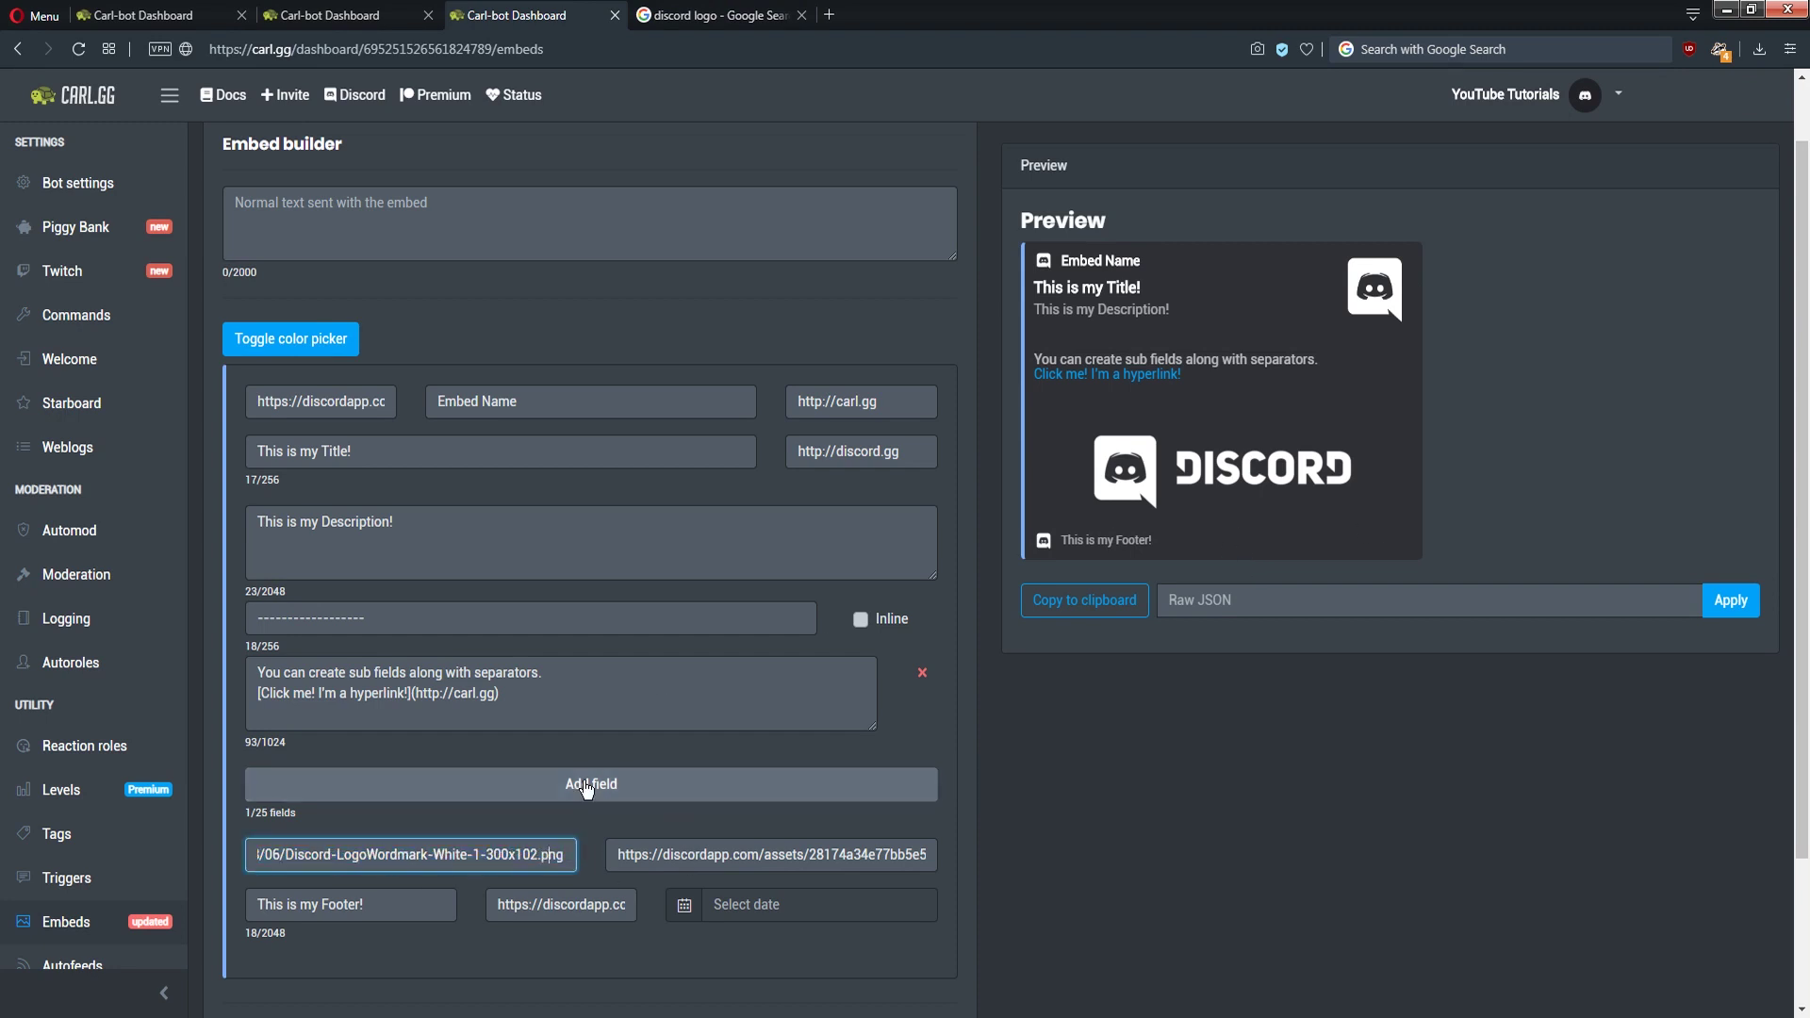
{"action": "left_click", "coordinate": [1334, 815]}
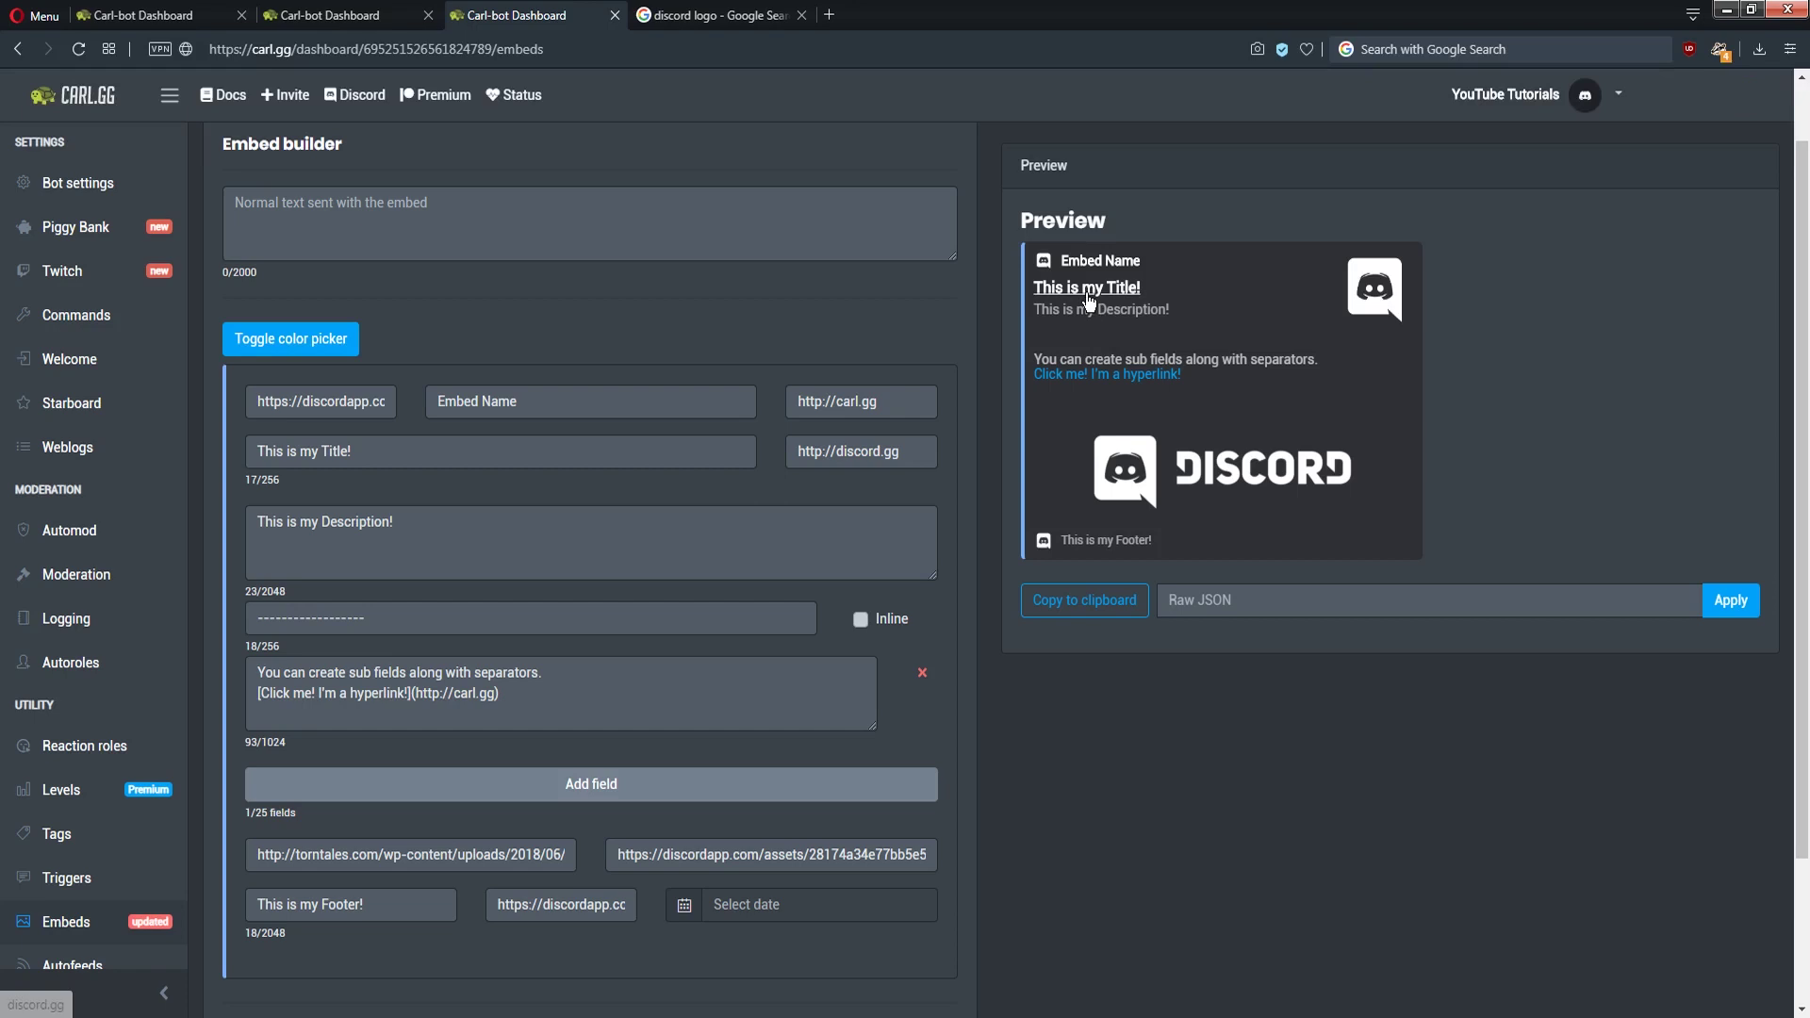
{"action": "left_click_drag", "start_coordinate": [903, 443], "coordinate": [747, 458]}
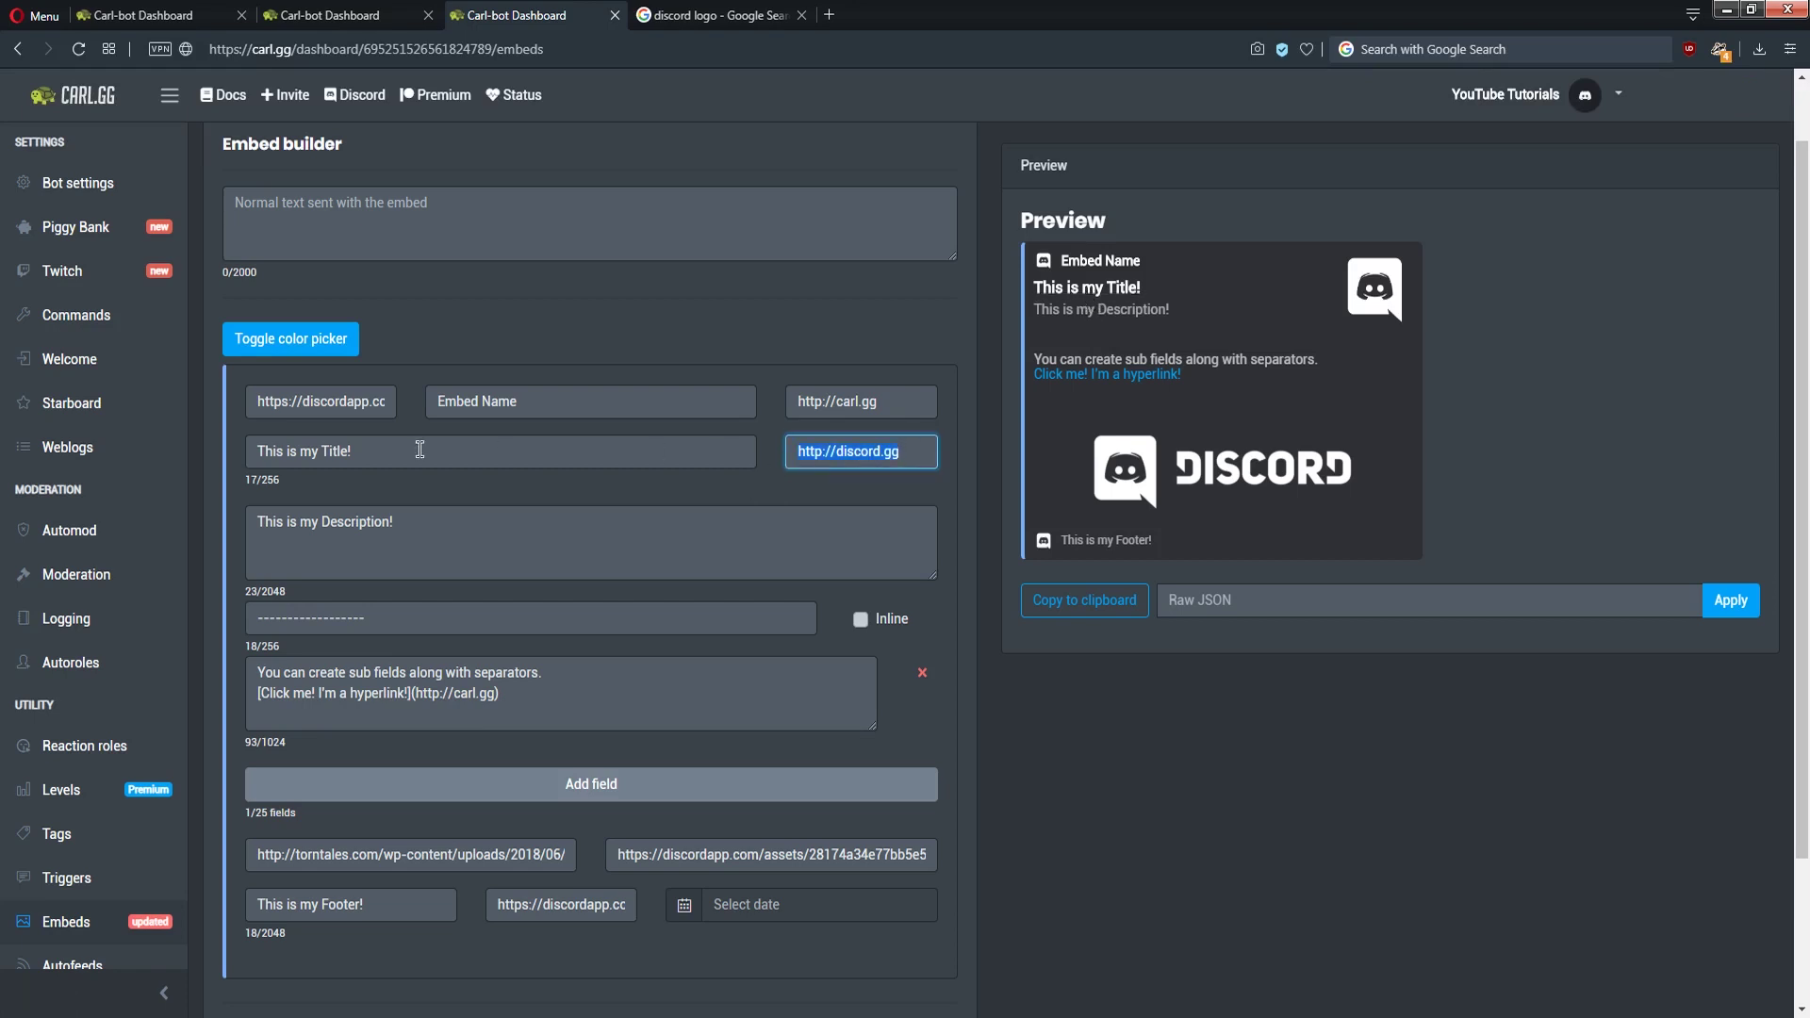
{"action": "left_click", "coordinate": [712, 495]}
{"action": "left_click", "coordinate": [605, 790]}
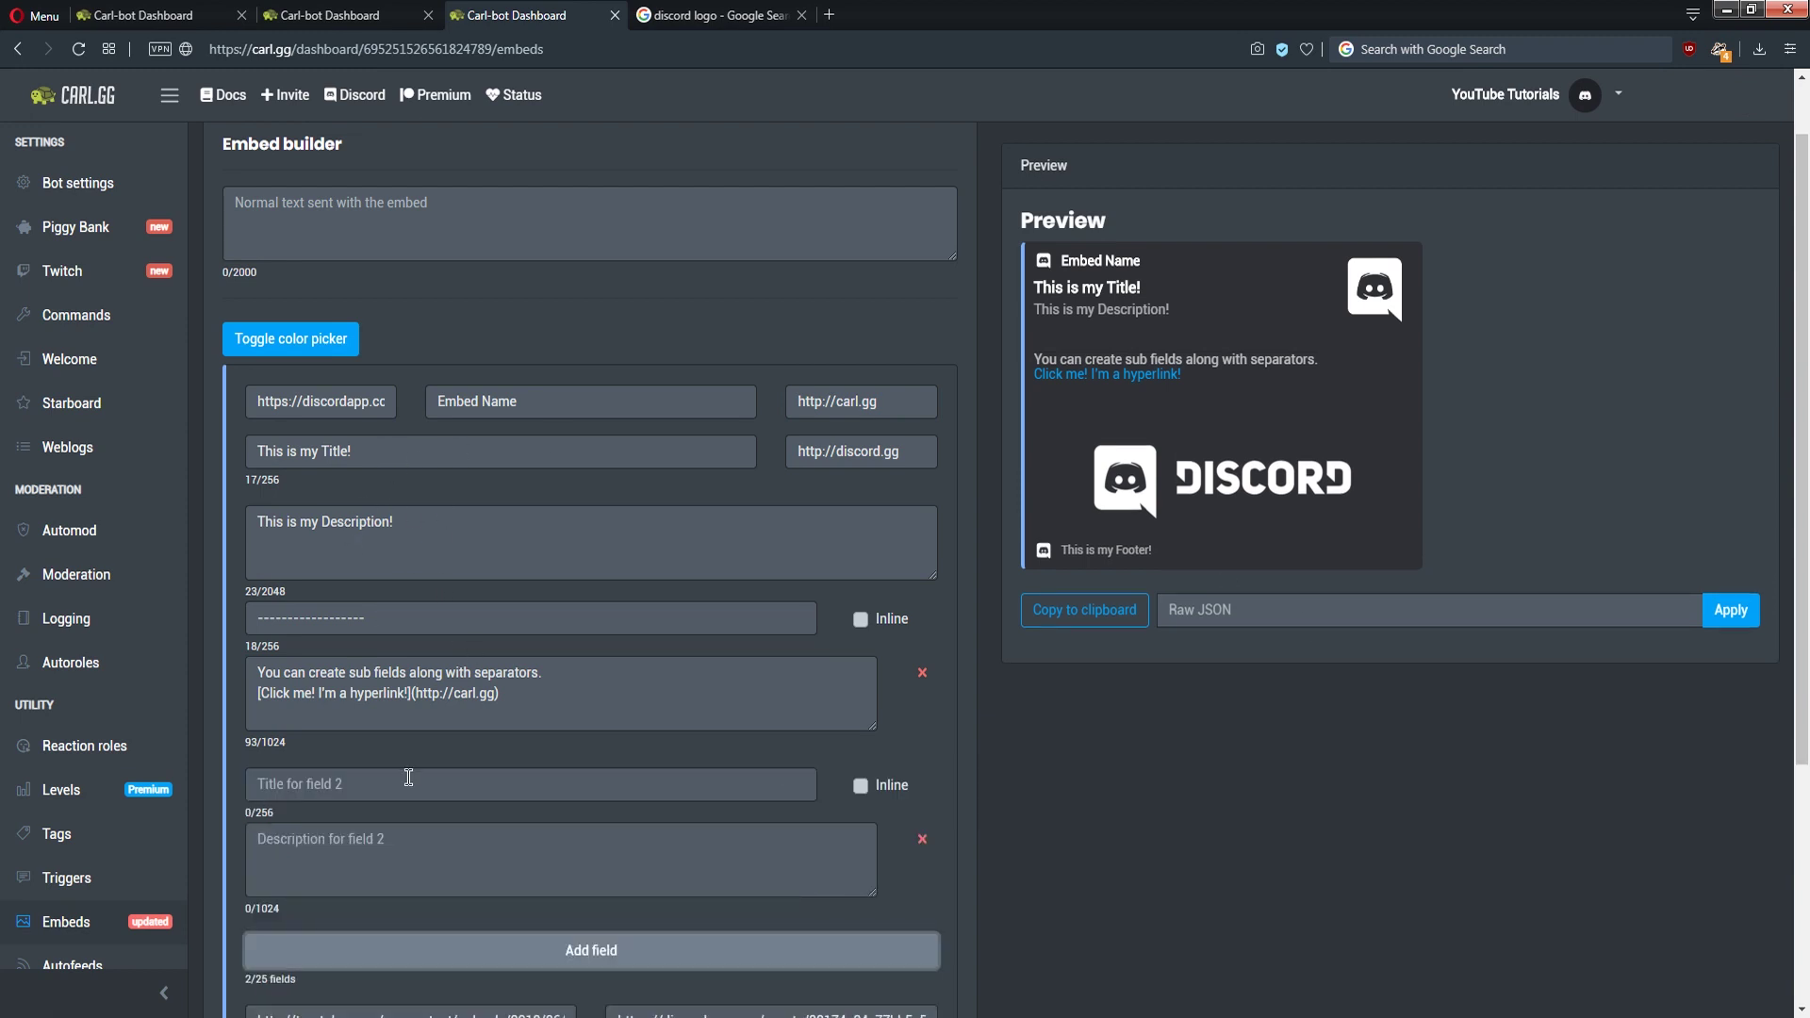
{"action": "left_click", "coordinate": [340, 788]}
{"action": "type", "text": "-"}
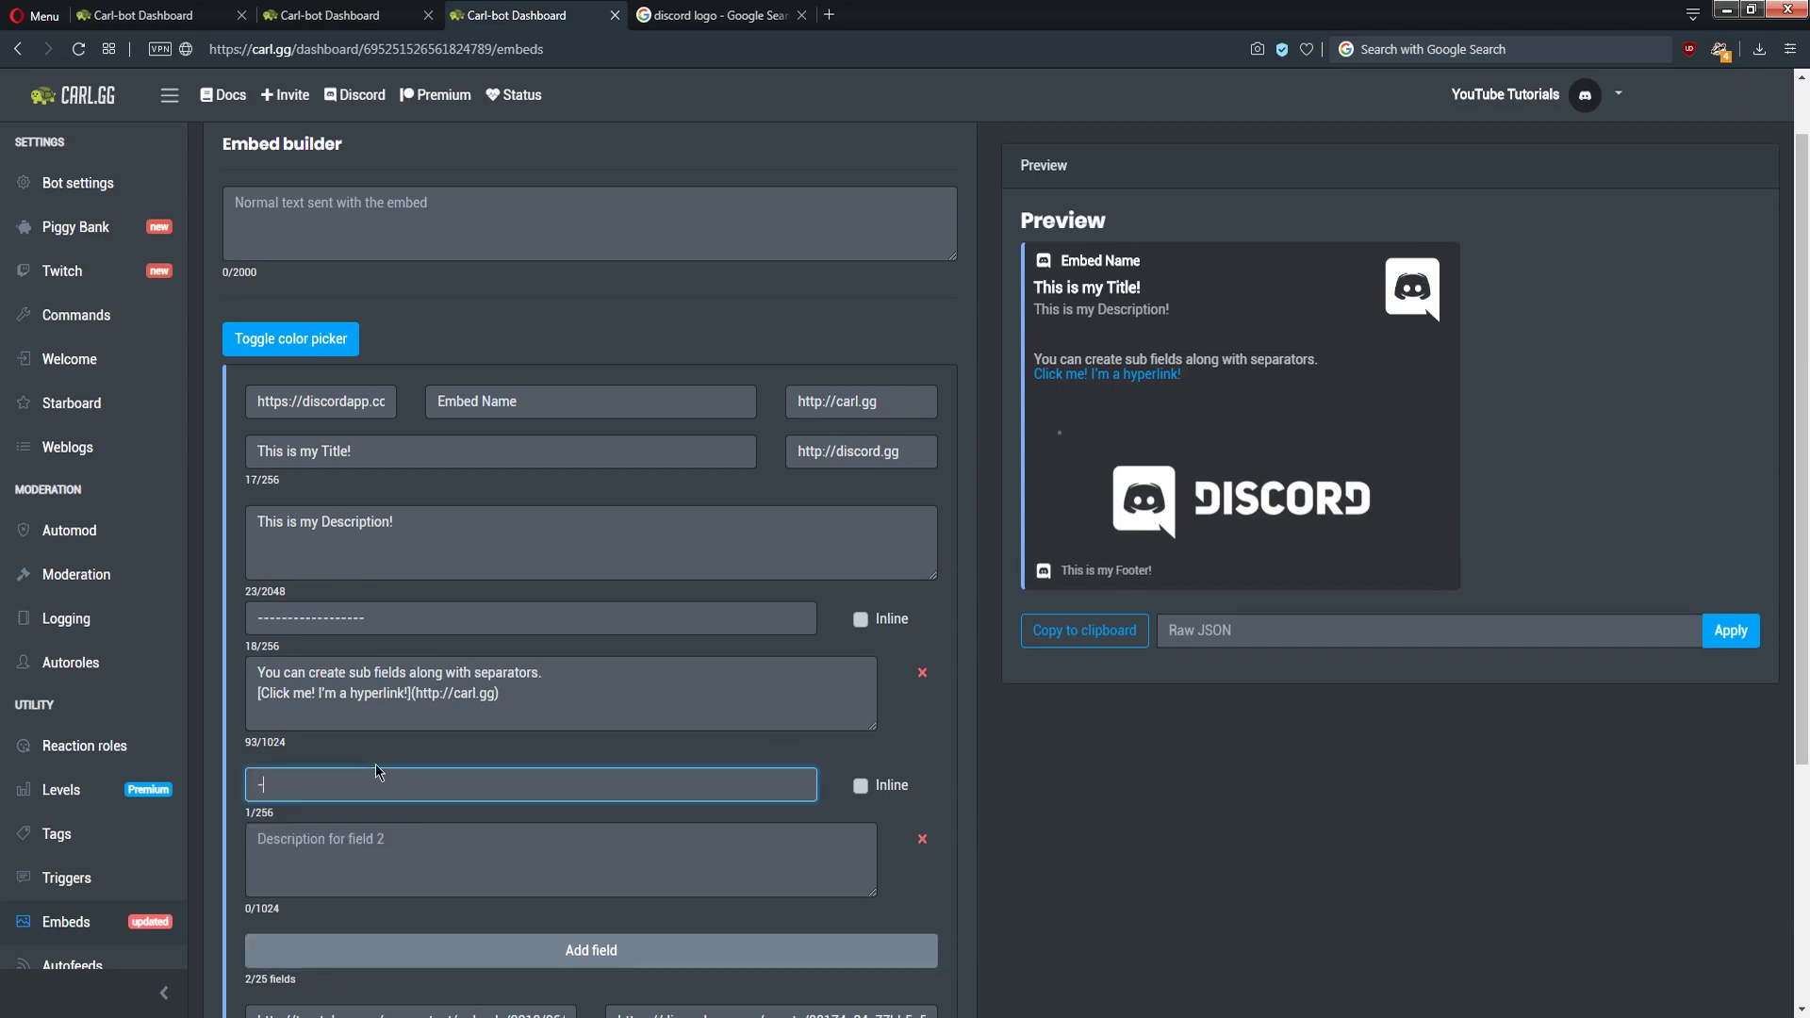
{"action": "type", "text": "------------------"}
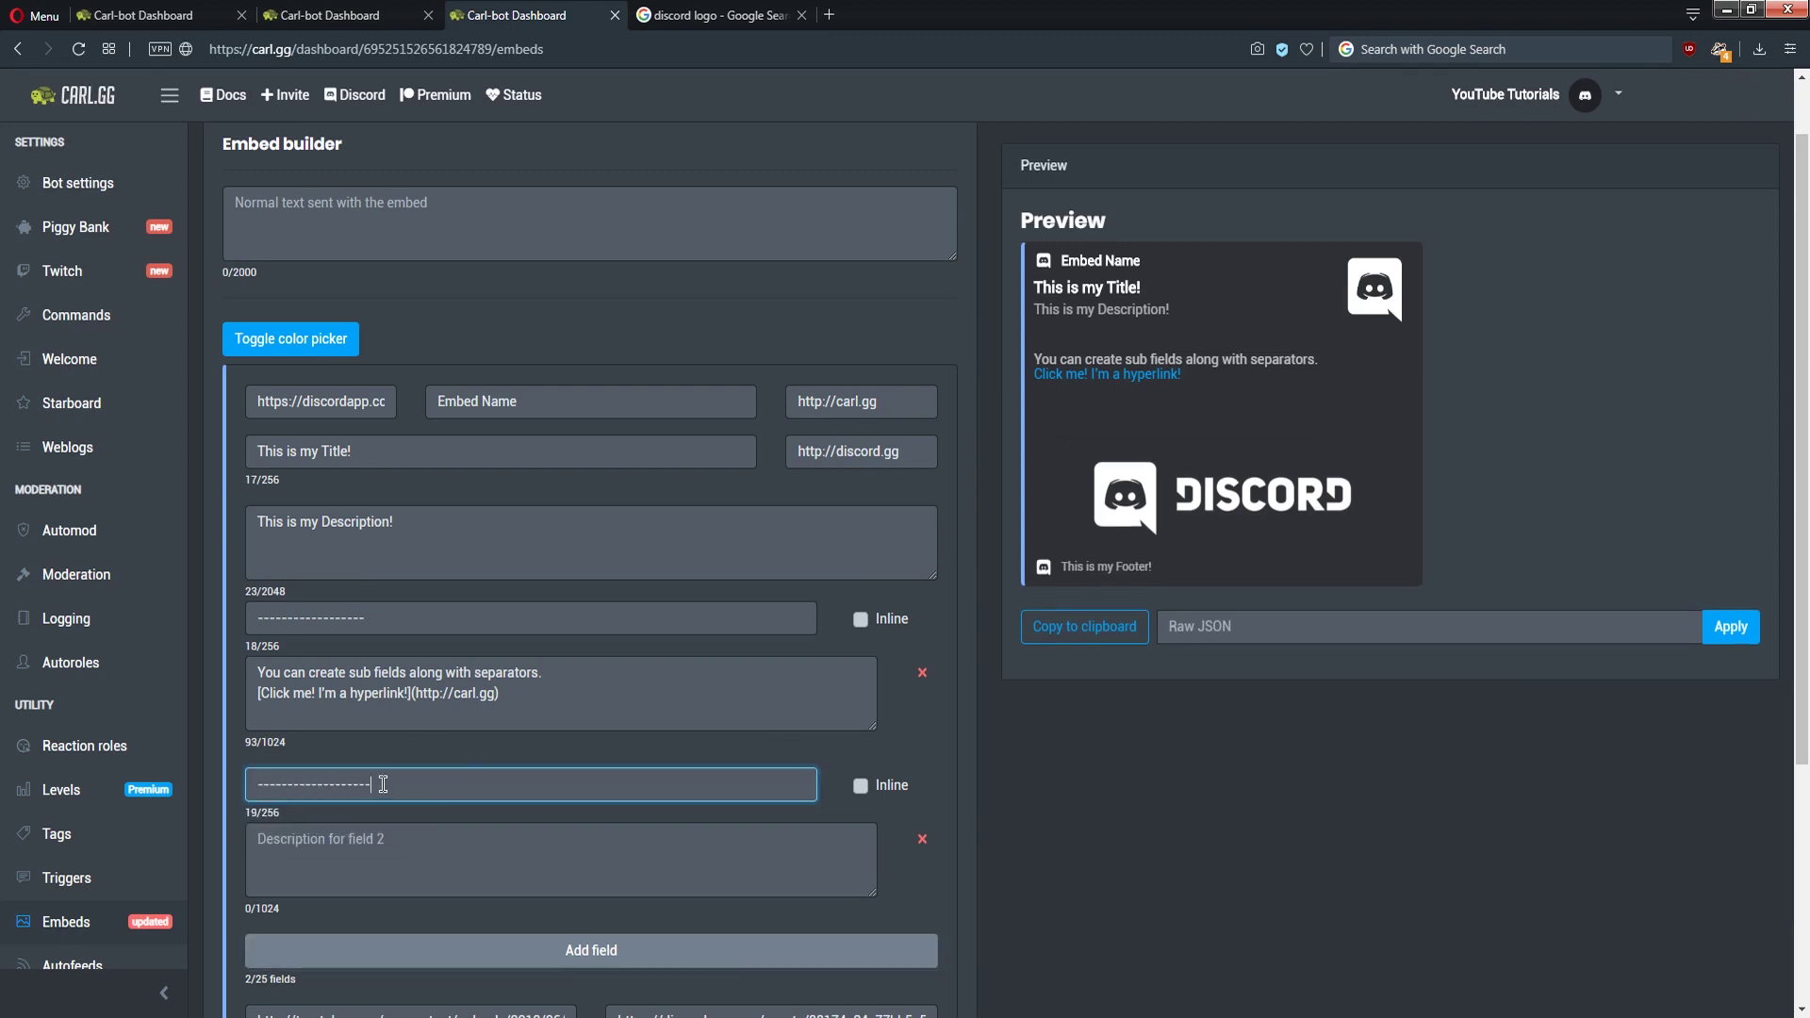
{"action": "left_click_drag", "start_coordinate": [382, 785], "coordinate": [248, 790]}
{"action": "scroll", "coordinate": [660, 754], "scroll_direction": "down", "scroll_amount": 1}
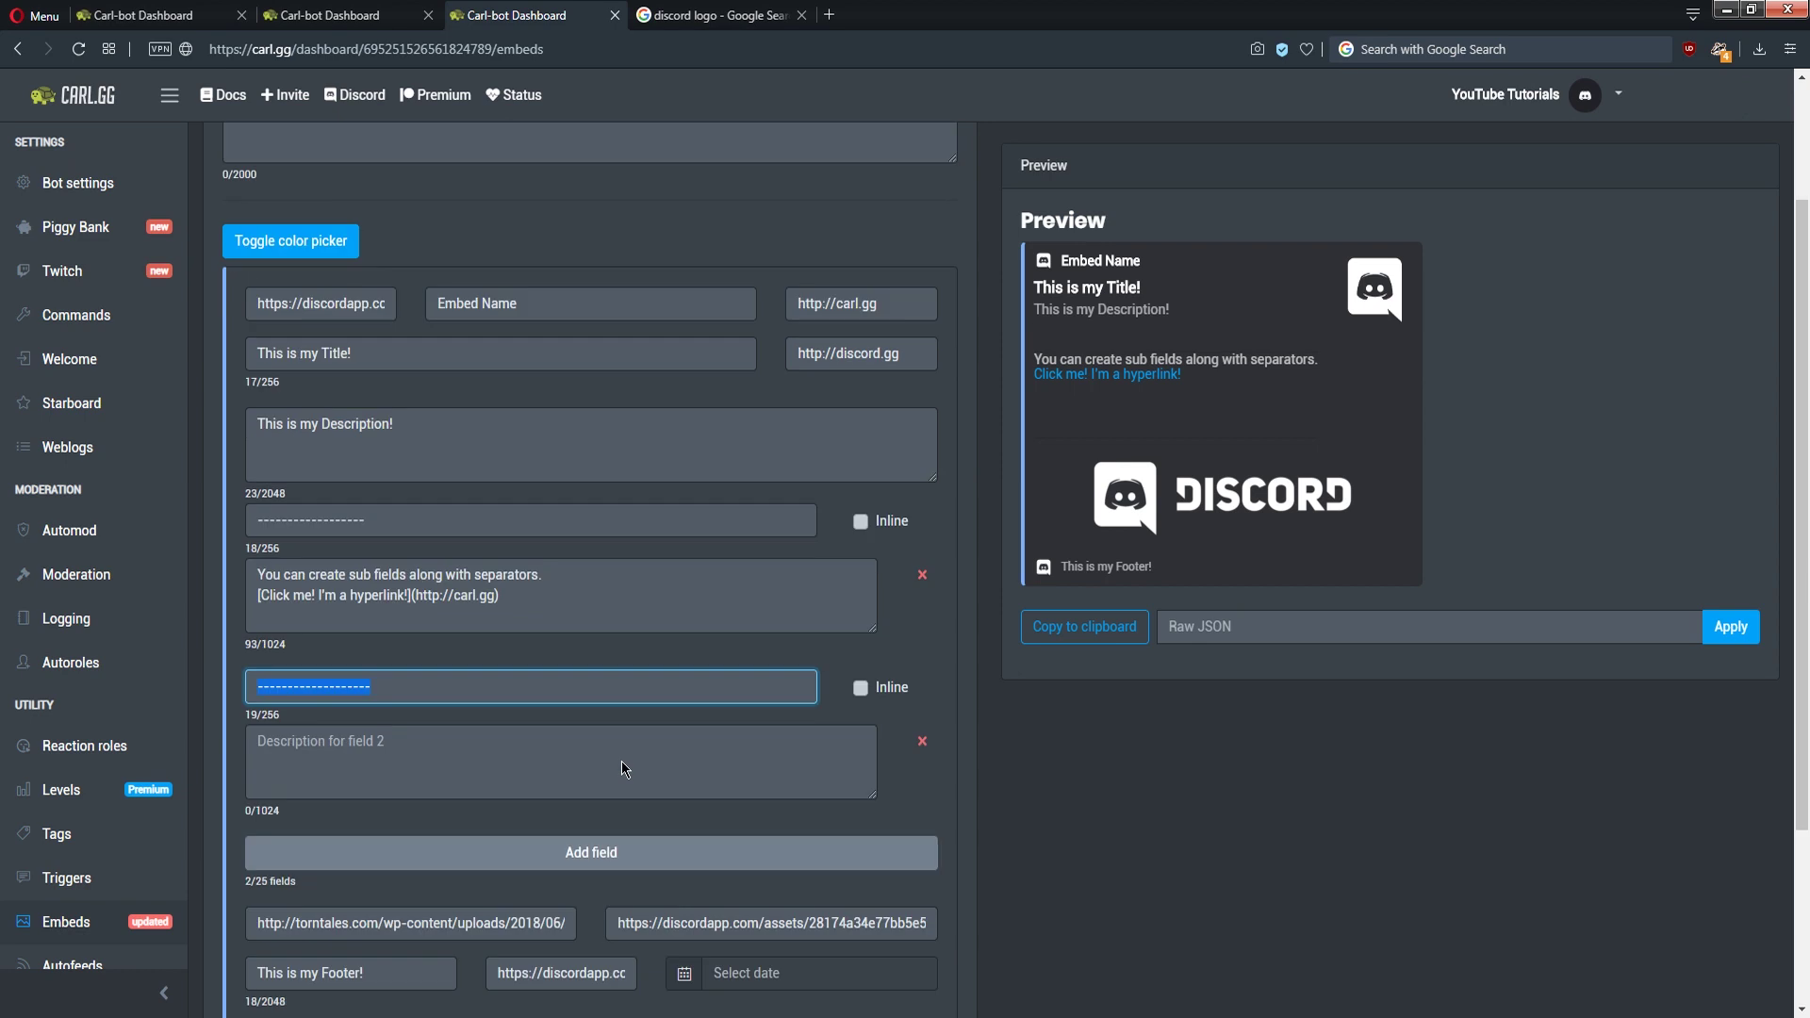
{"action": "left_click", "coordinate": [448, 751]}
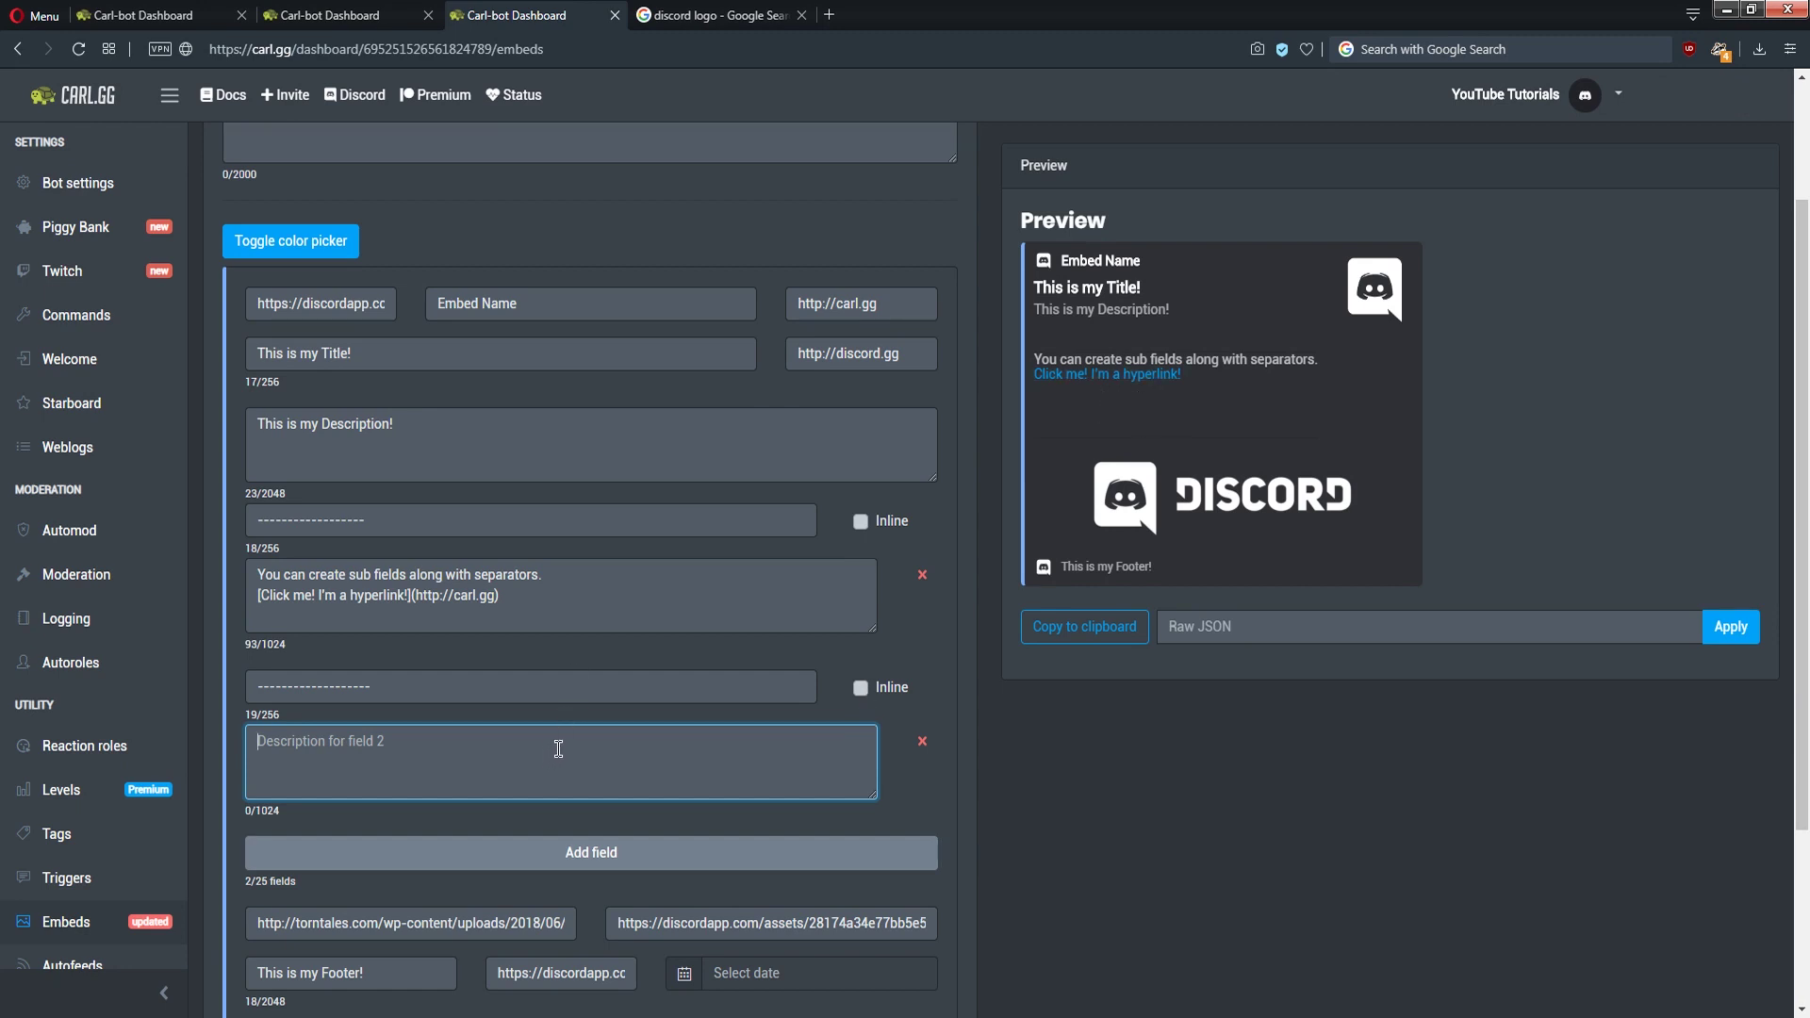
{"action": "type", "text": "Next to each ot"}
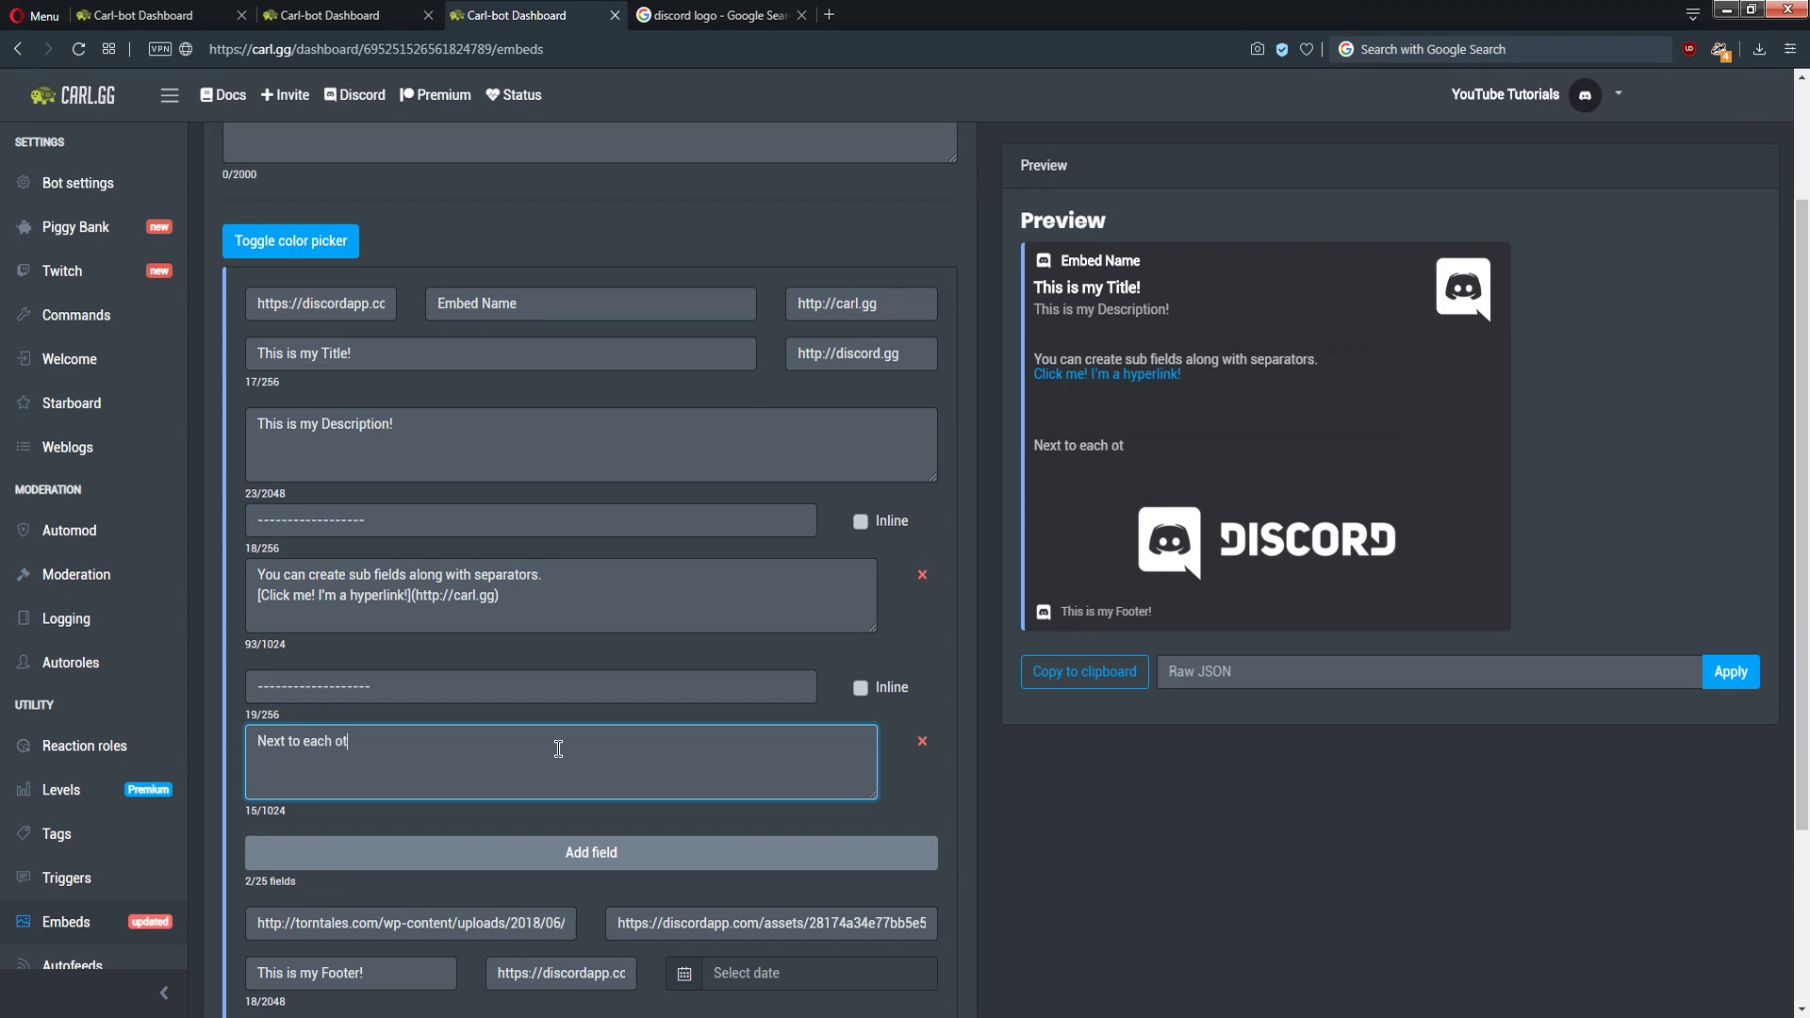
{"action": "type", "text": "erher"}
{"action": "left_click", "coordinate": [859, 688]}
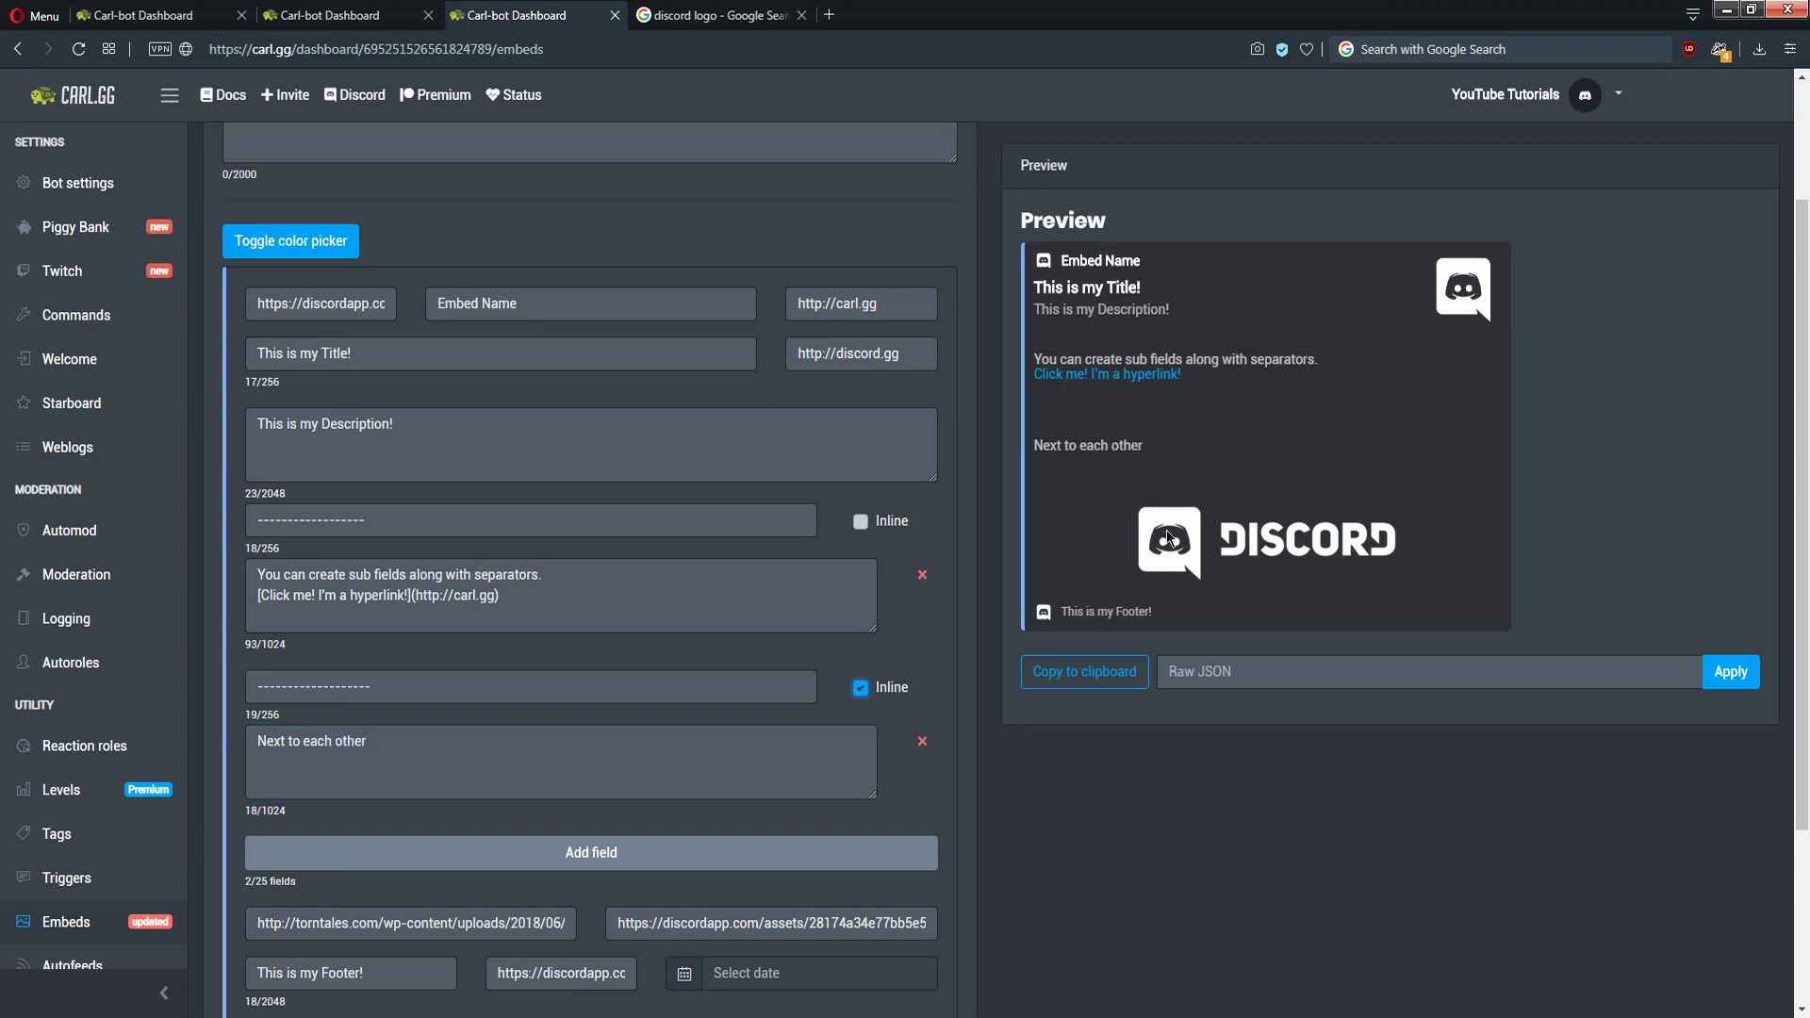
{"action": "left_click", "coordinate": [860, 521]}
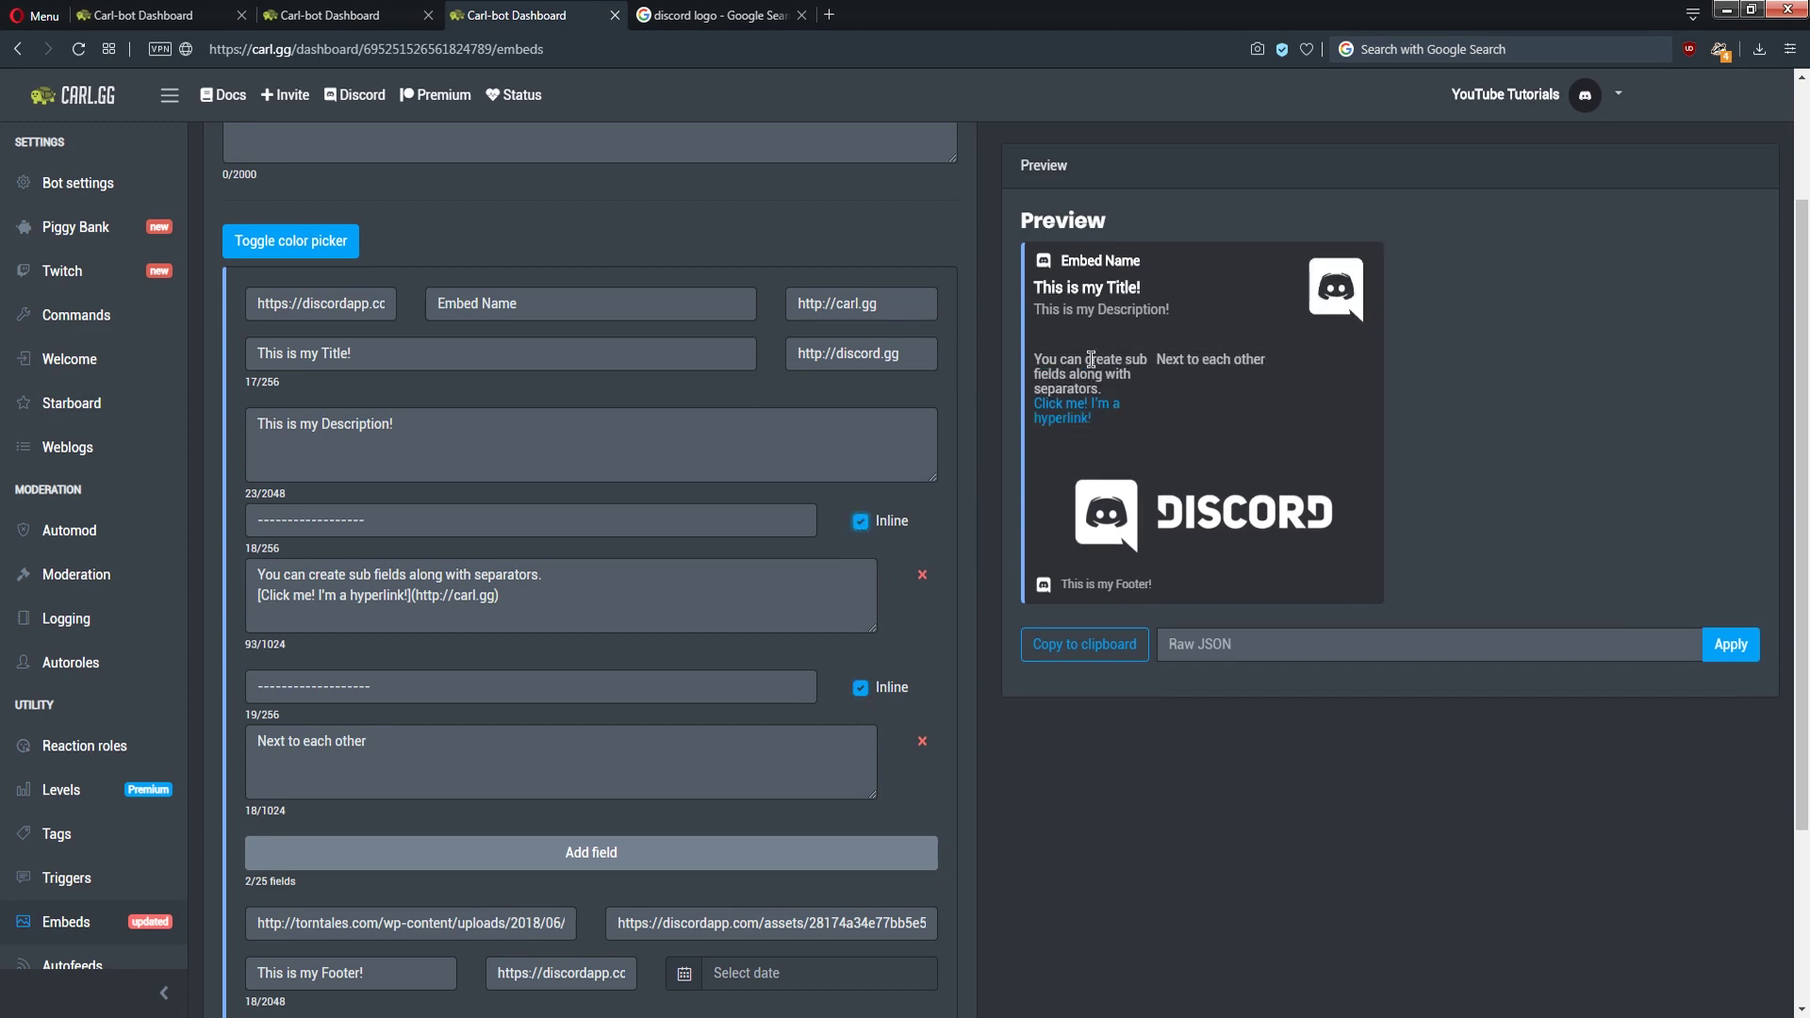
{"action": "left_click", "coordinate": [860, 687]}
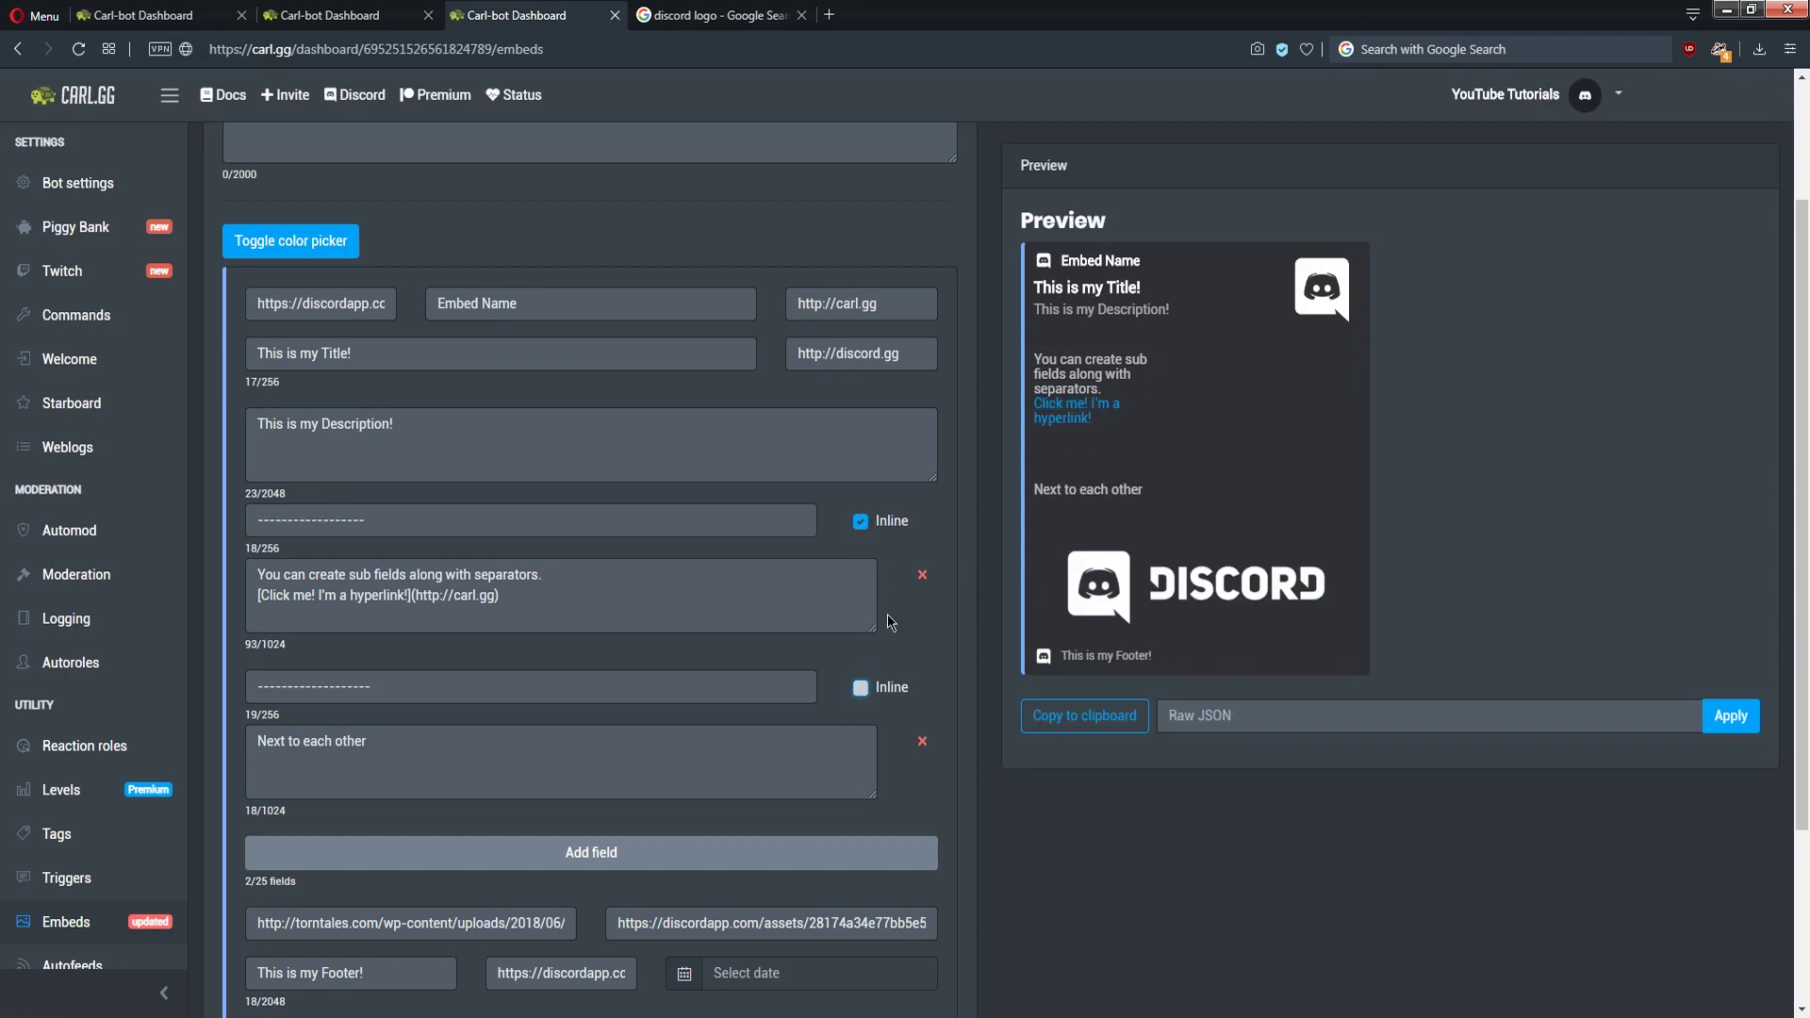
{"action": "left_click", "coordinate": [860, 687]}
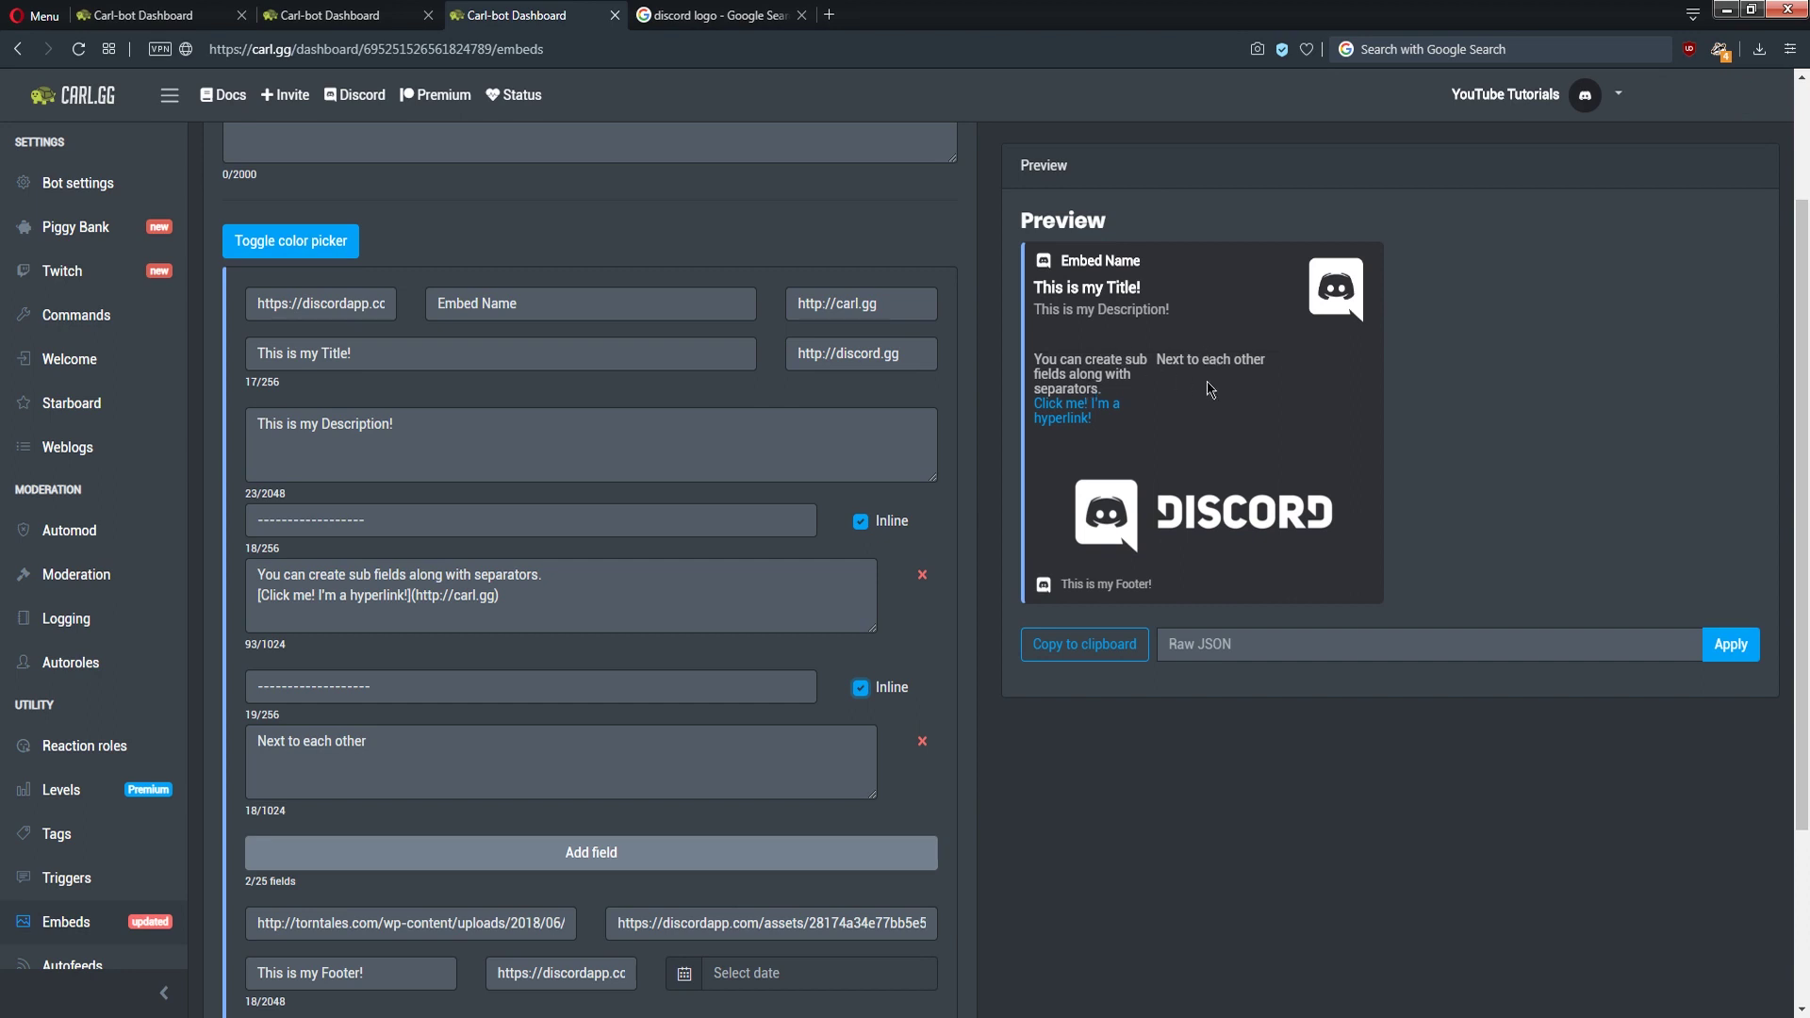
{"action": "left_click", "coordinate": [479, 744]}
{"action": "left_click", "coordinate": [563, 598]}
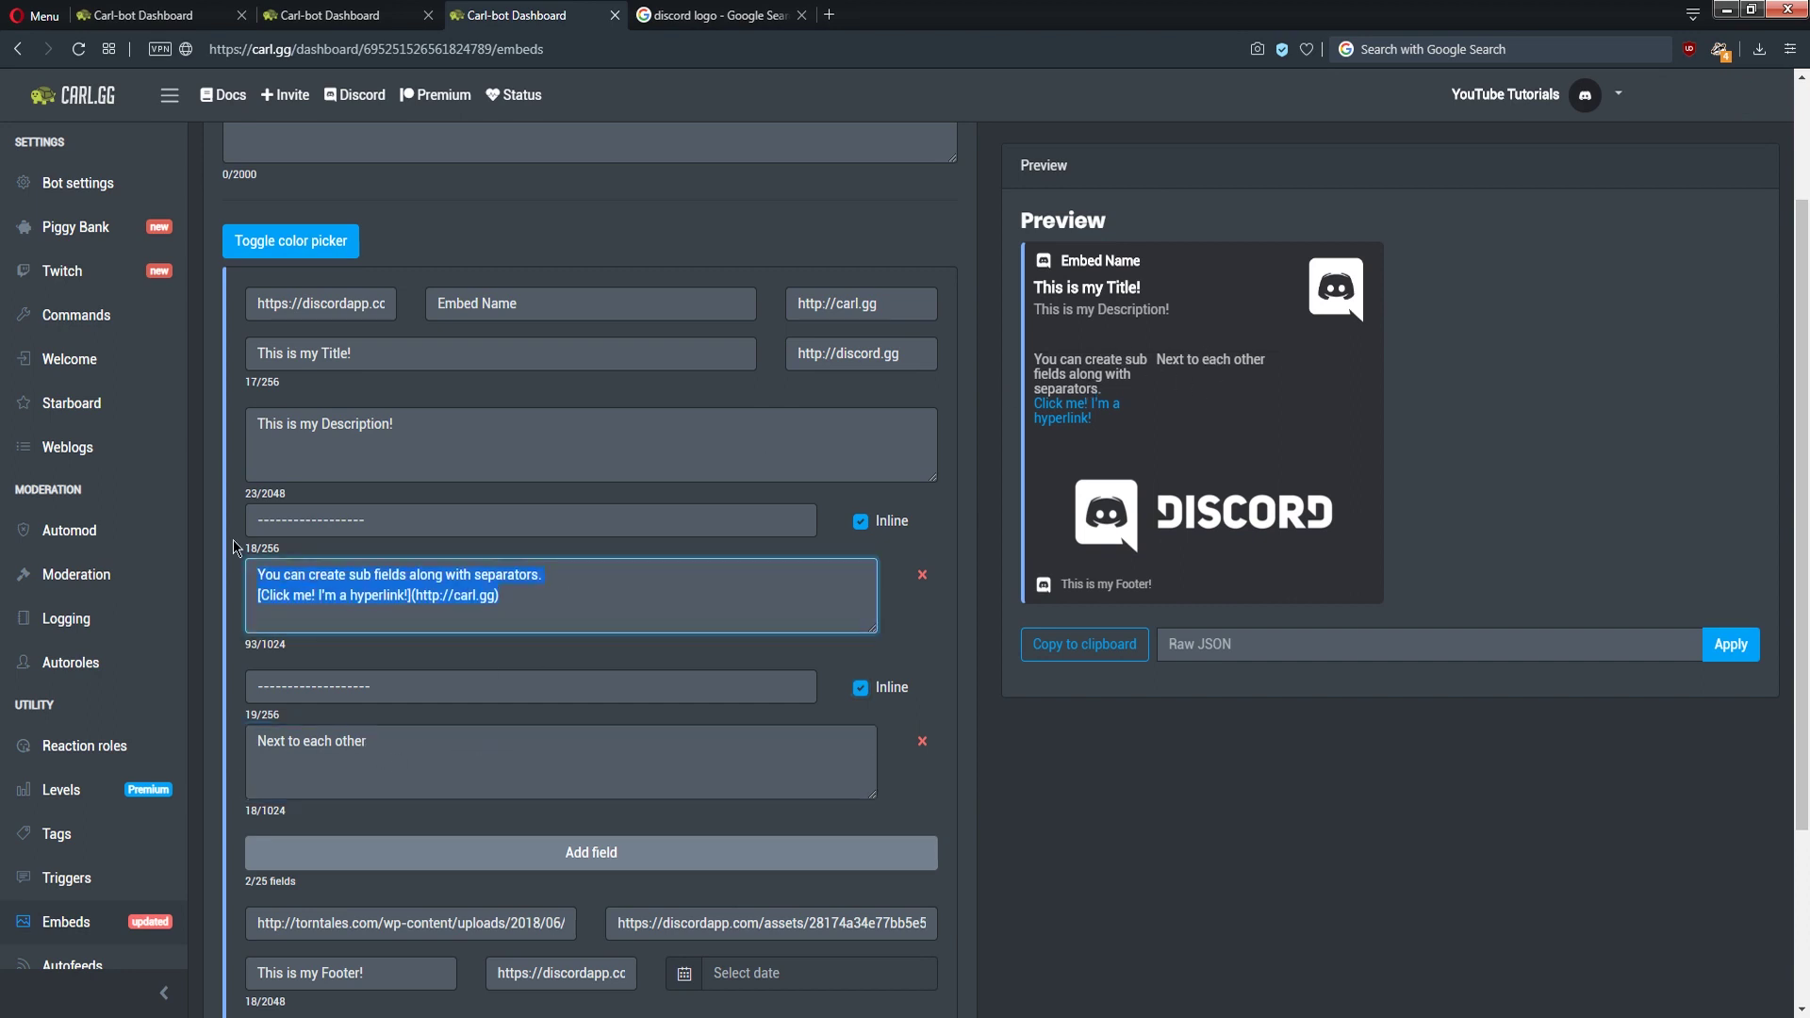
{"action": "left_click", "coordinate": [435, 751]}
{"action": "key", "text": "Return"}
{"action": "type", "text": "You can create sub fields along with separators. [Click me! I'm a hyperlink!](http://carl.gg)"}
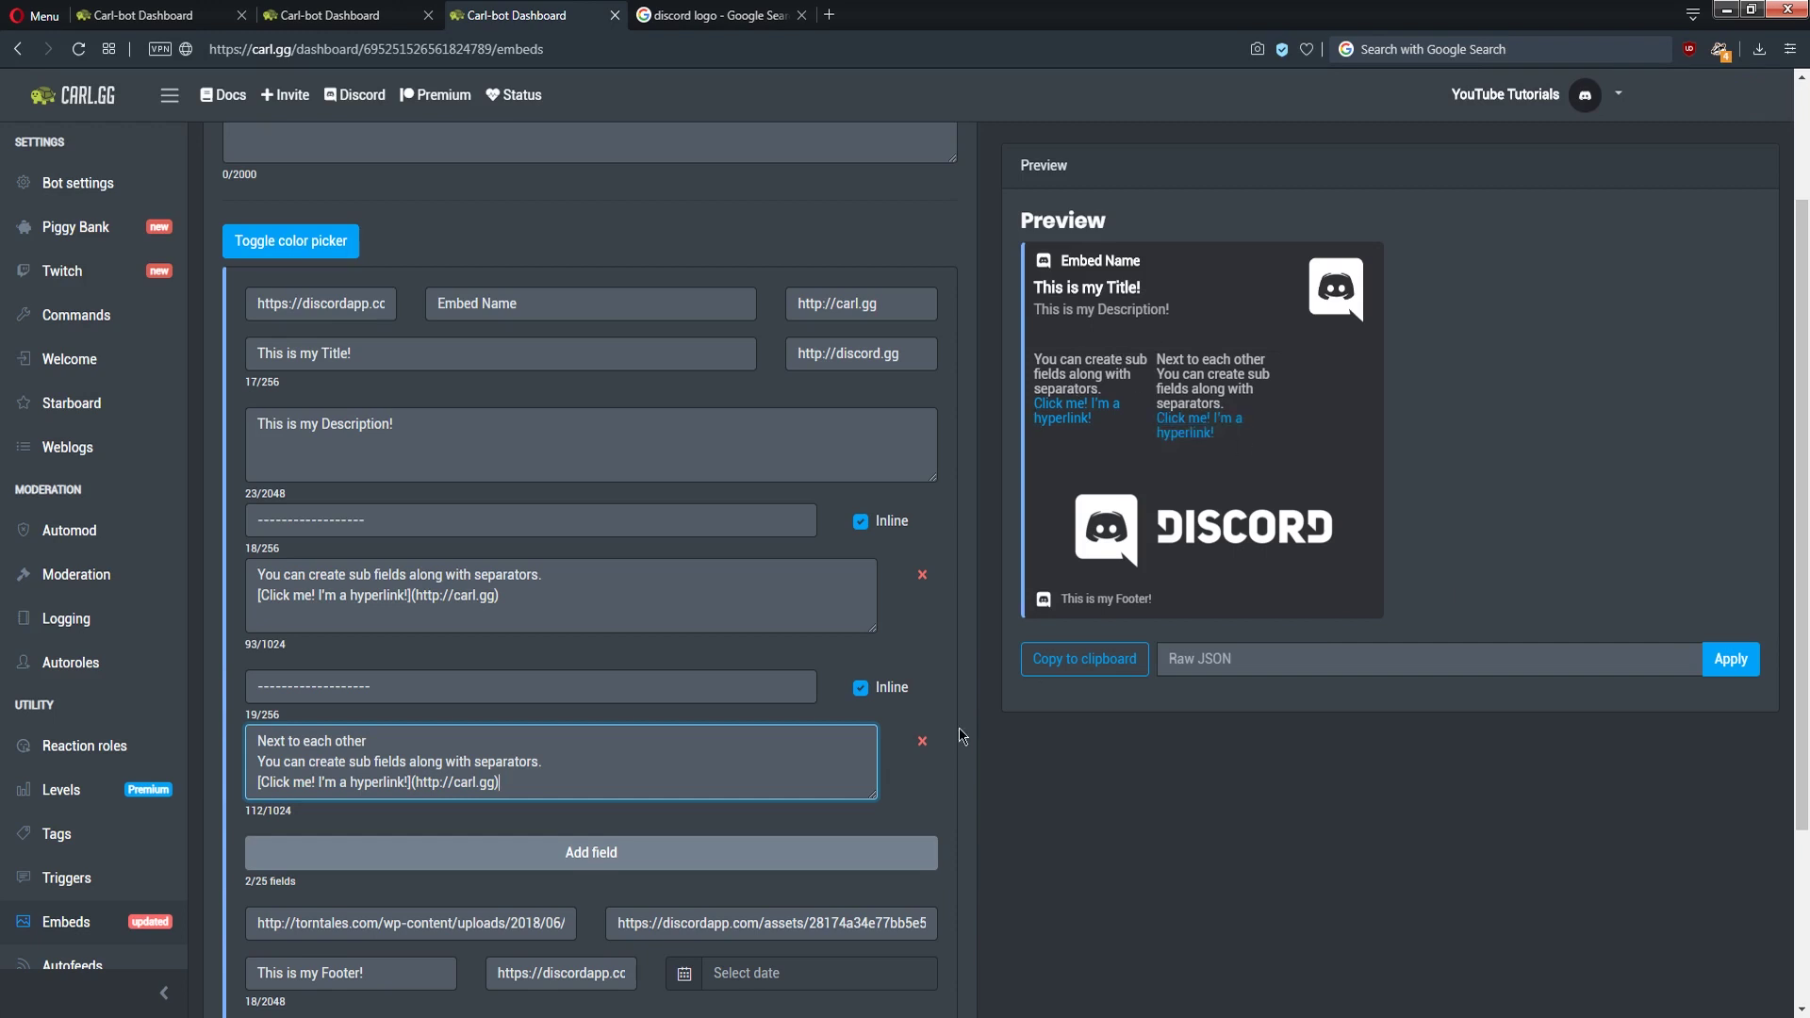
{"action": "left_click", "coordinate": [862, 688]}
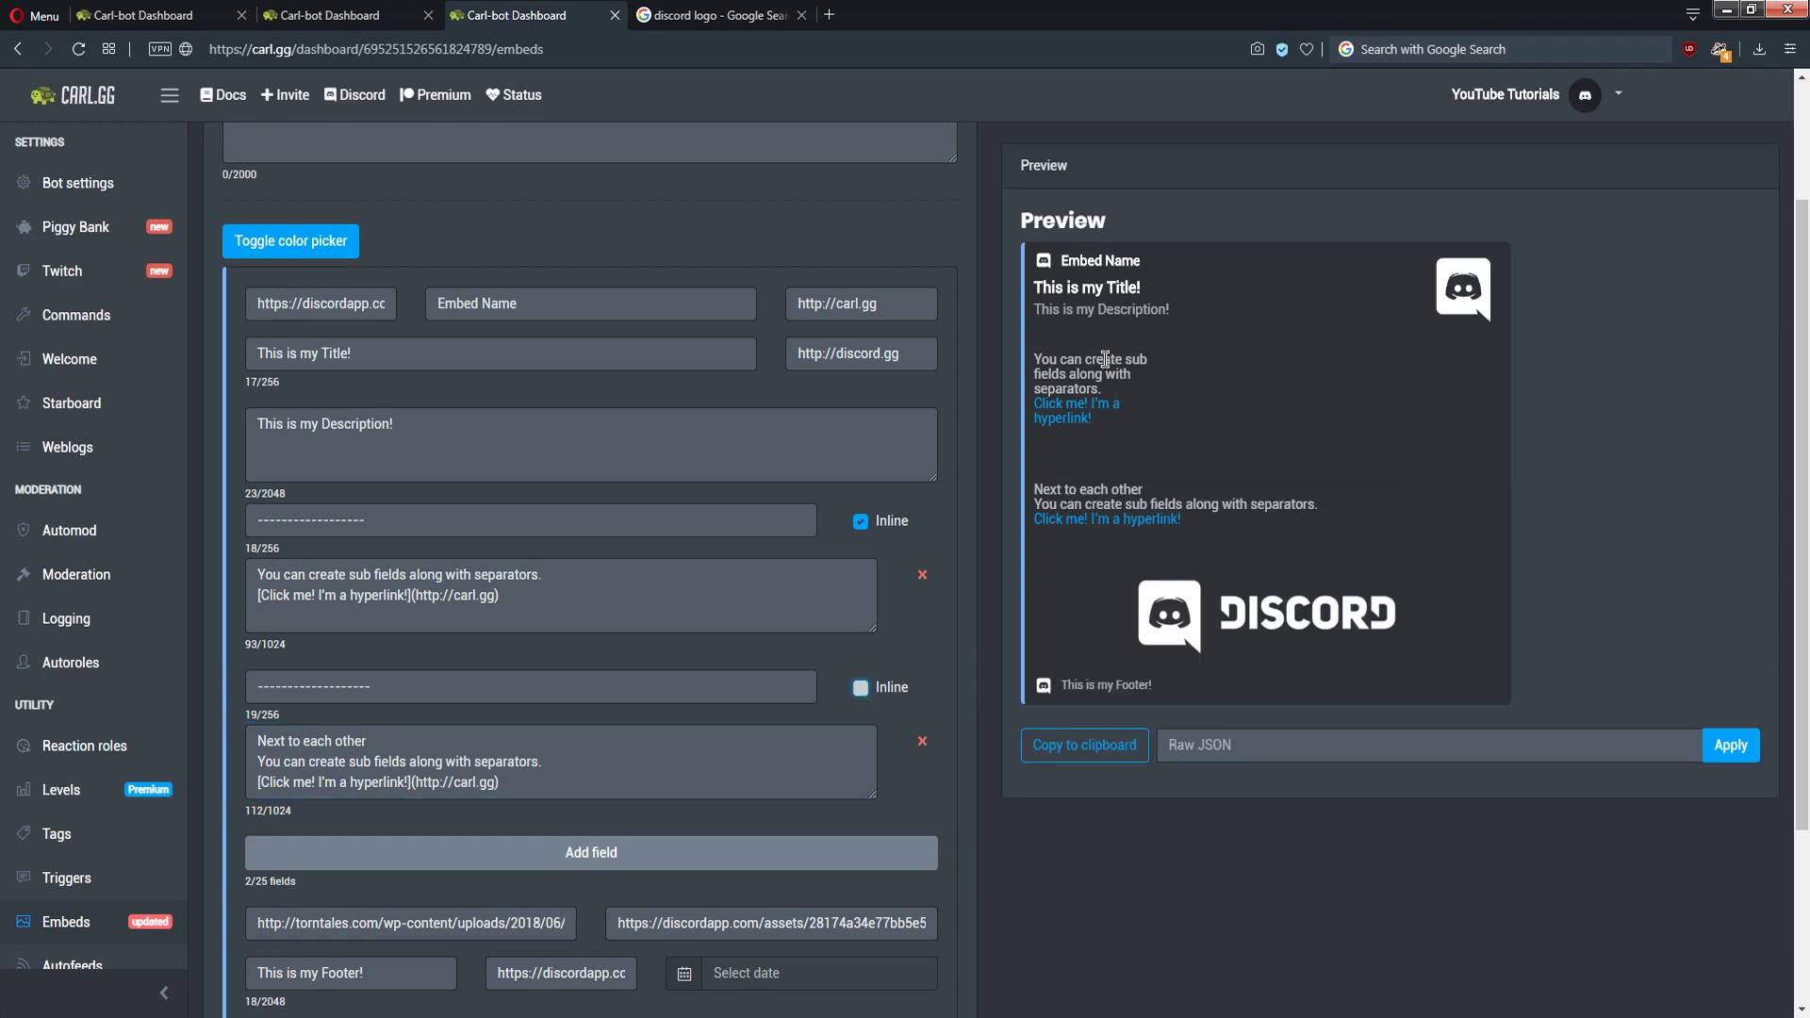
{"action": "left_click", "coordinate": [861, 522]}
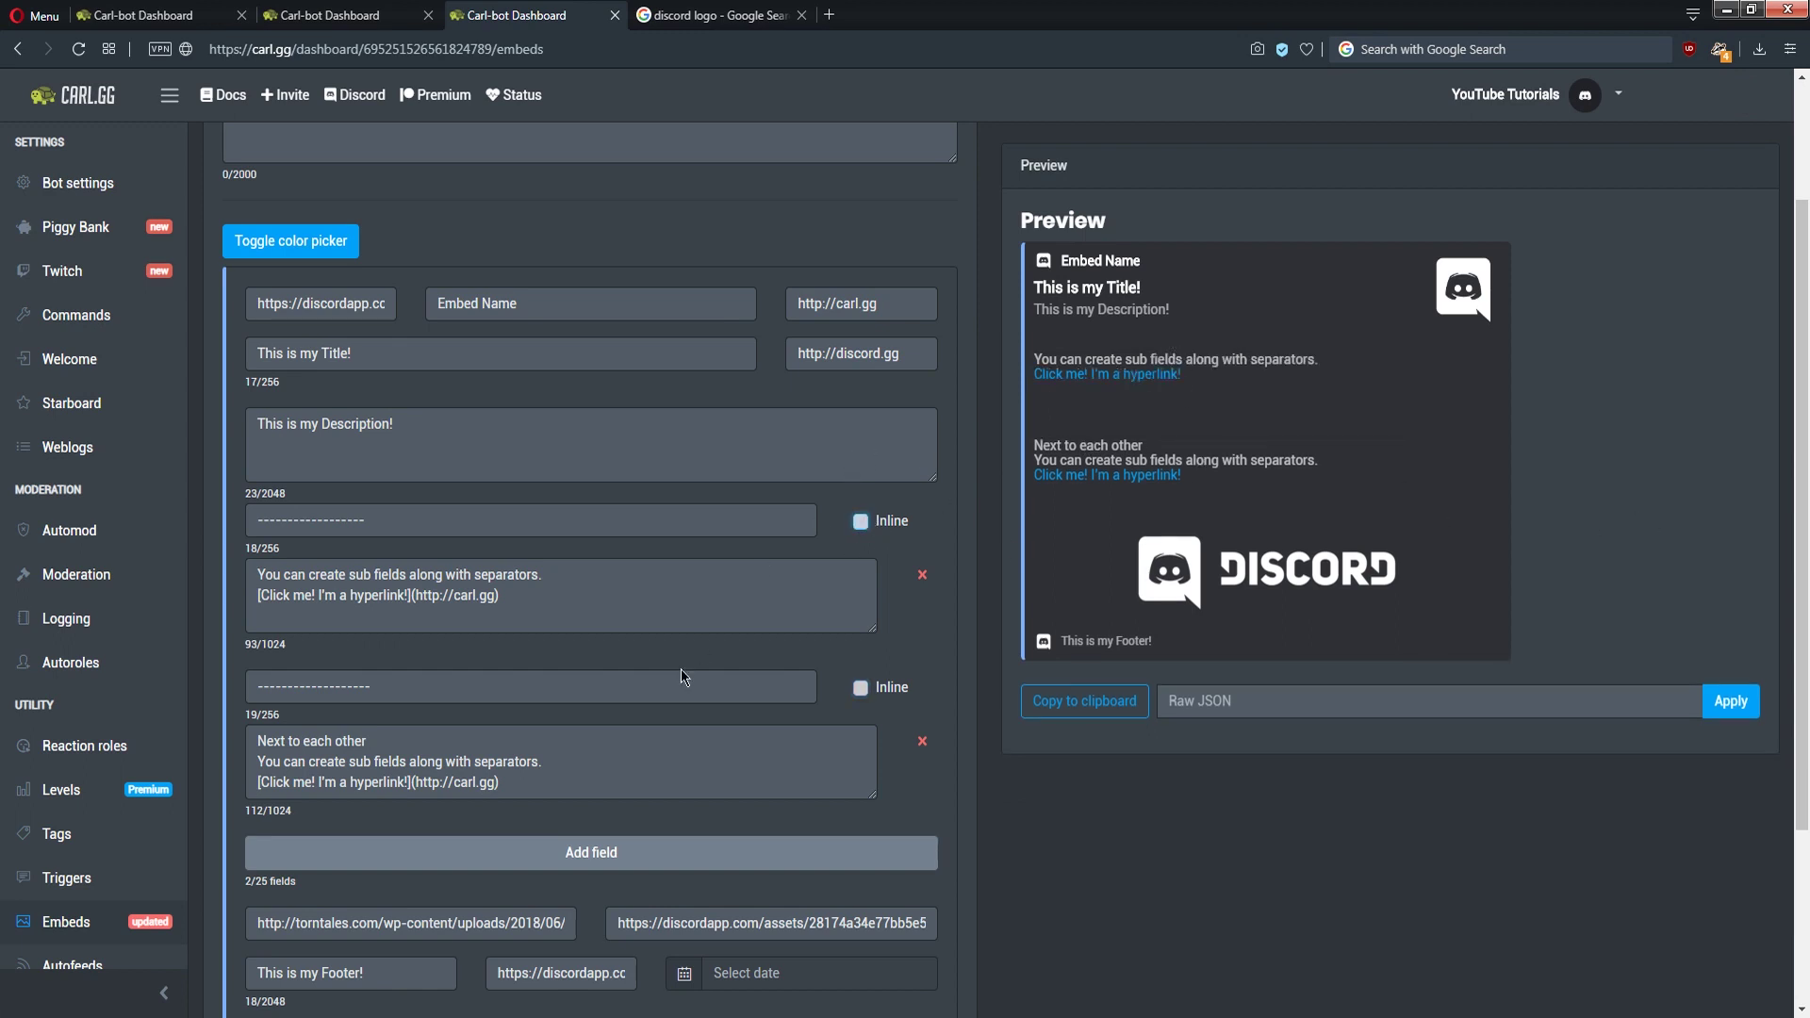
{"action": "left_click", "coordinate": [633, 781]}
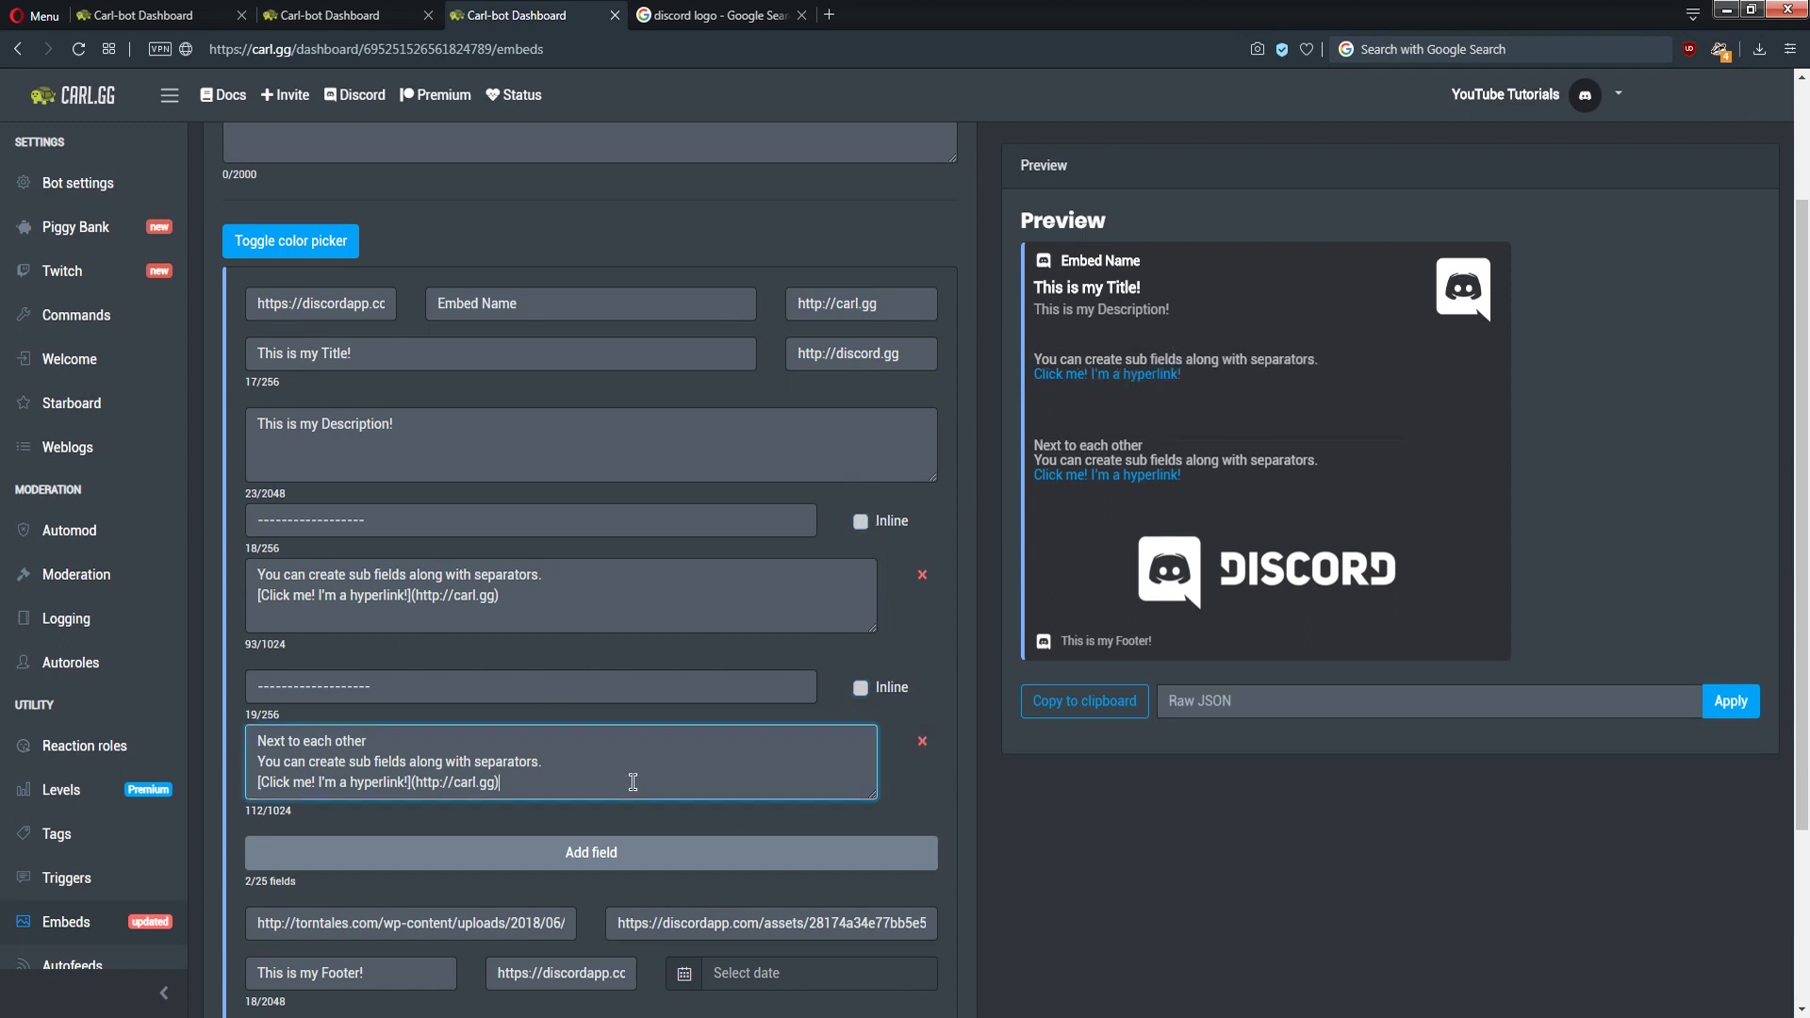
{"action": "left_click", "coordinate": [924, 743]}
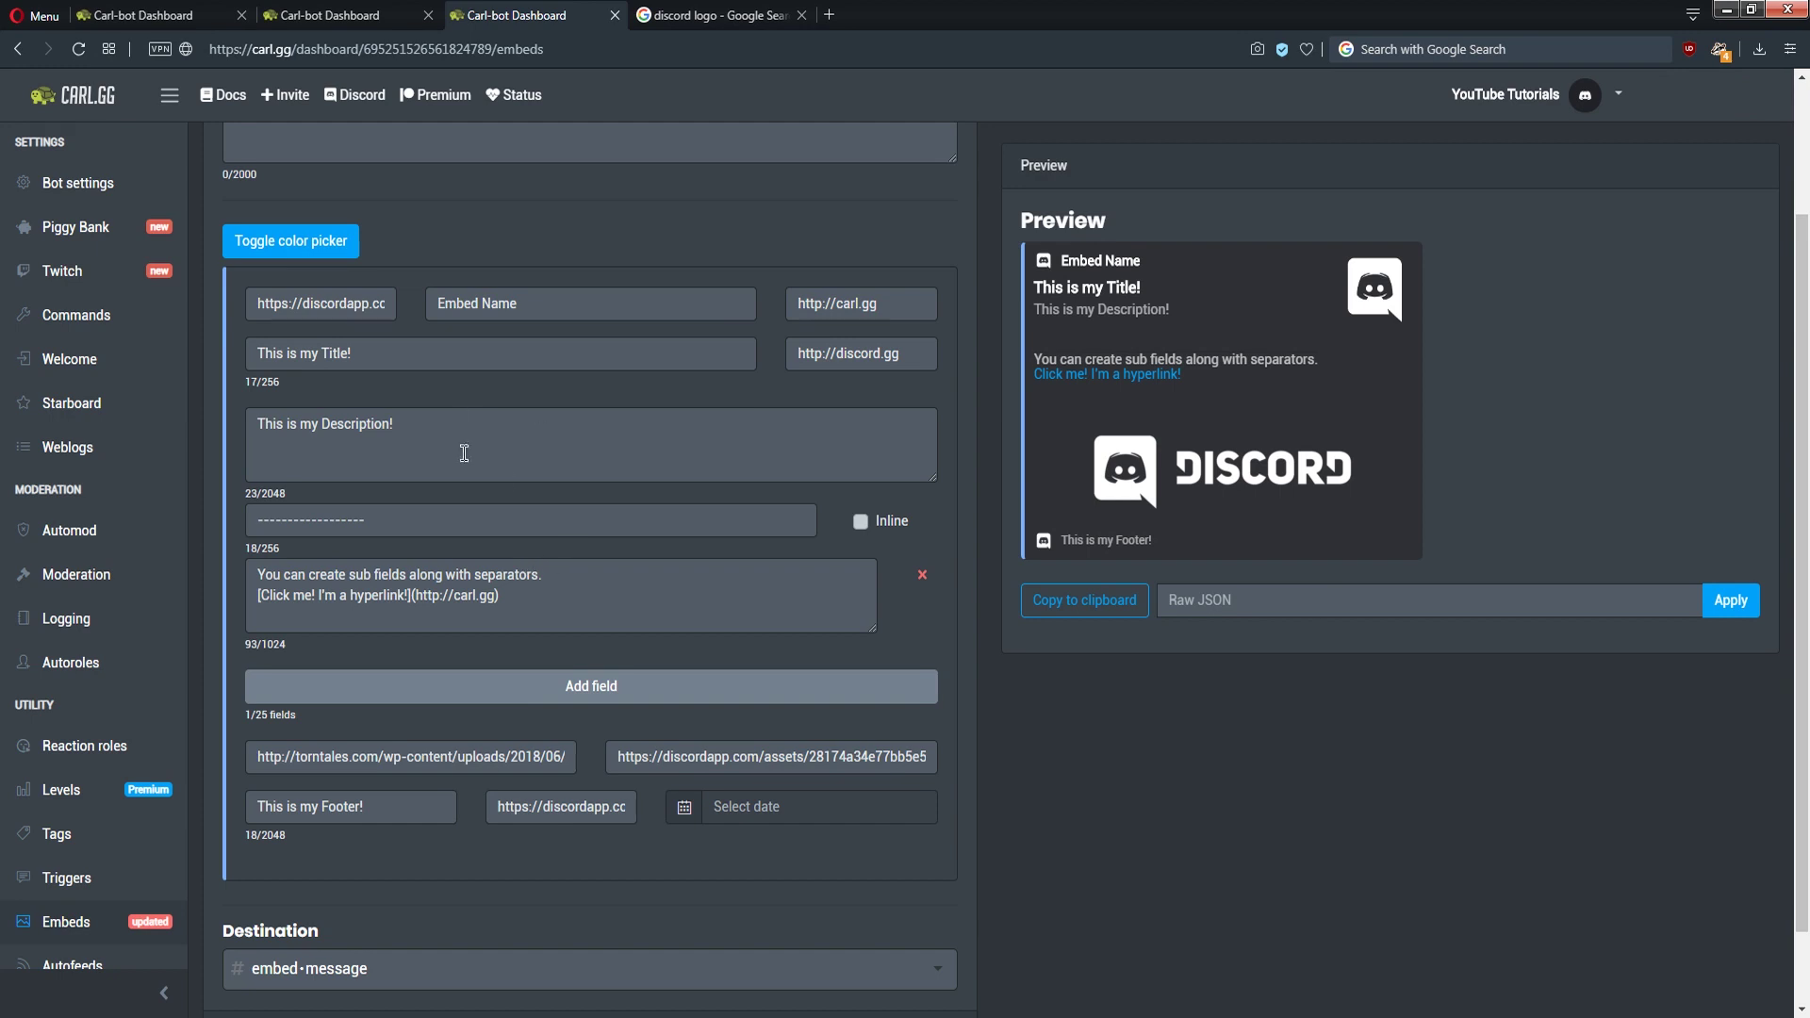
{"action": "left_click_drag", "start_coordinate": [396, 520], "coordinate": [232, 529]}
{"action": "left_click", "coordinate": [1190, 339]}
{"action": "triple_click", "coordinate": [1043, 343]}
{"action": "left_click", "coordinate": [1212, 347]}
{"action": "left_click", "coordinate": [648, 1005]}
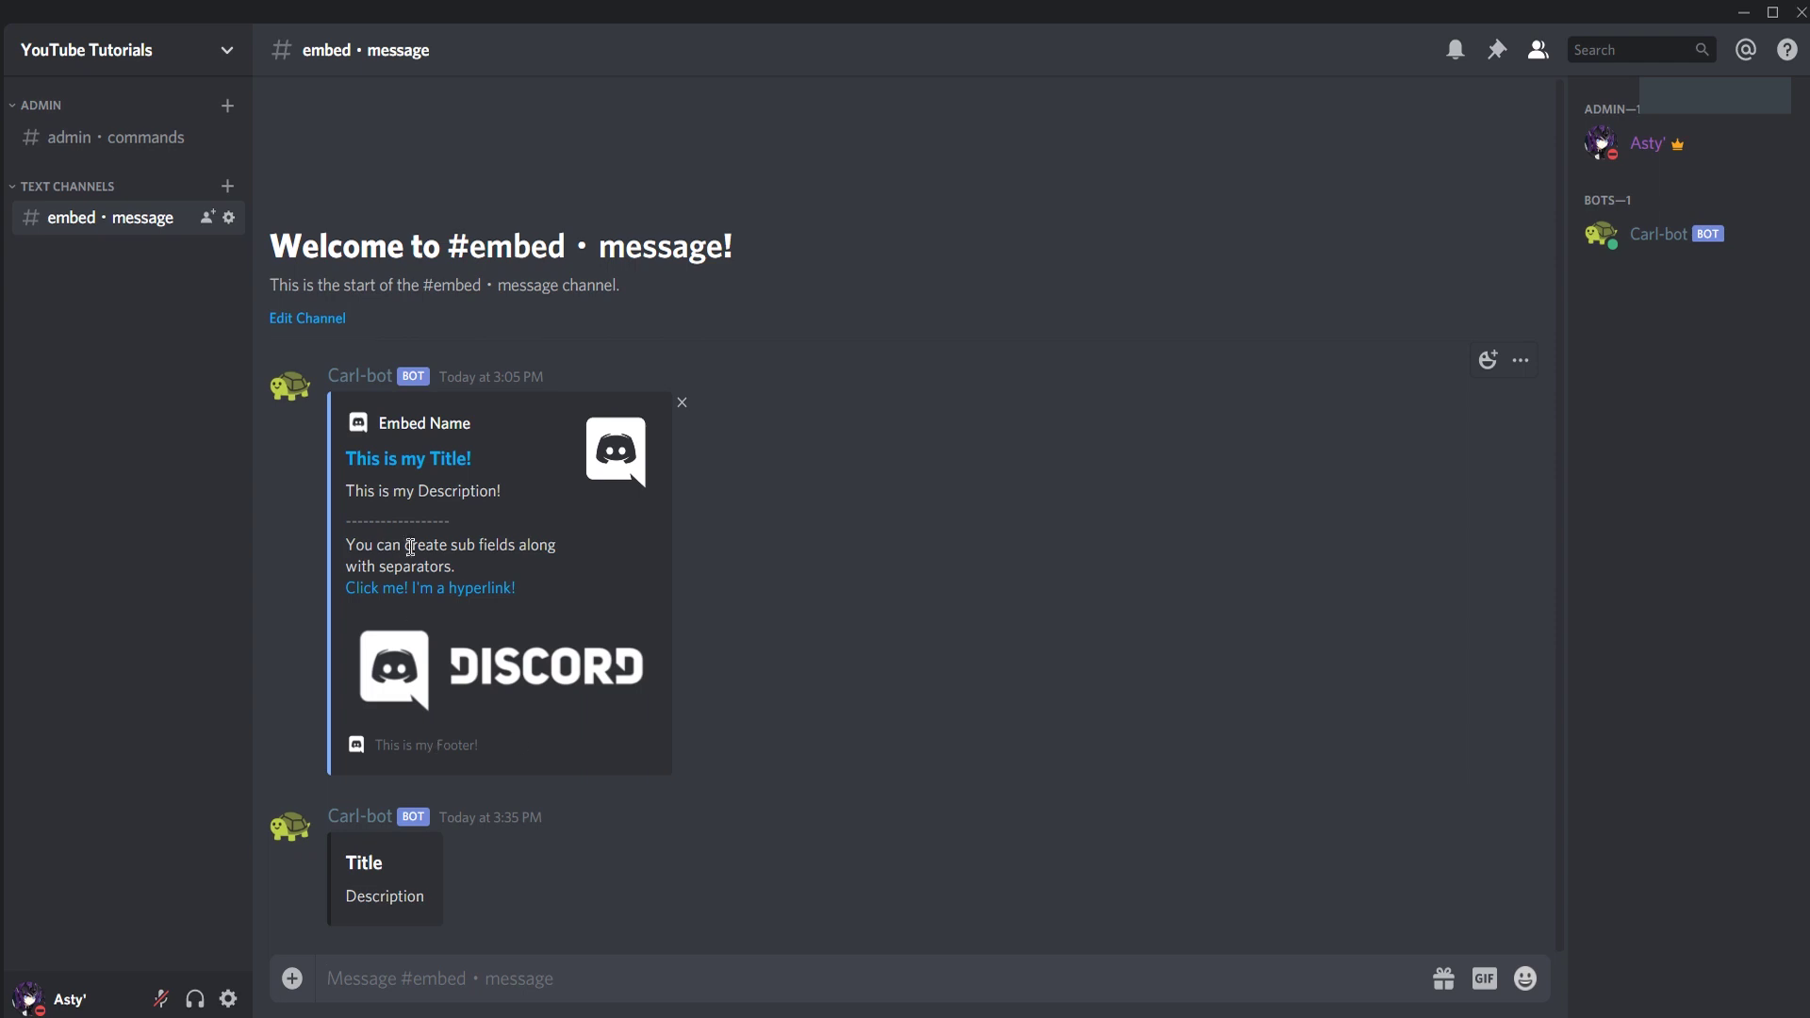
{"action": "left_click_drag", "start_coordinate": [449, 521], "coordinate": [348, 524]}
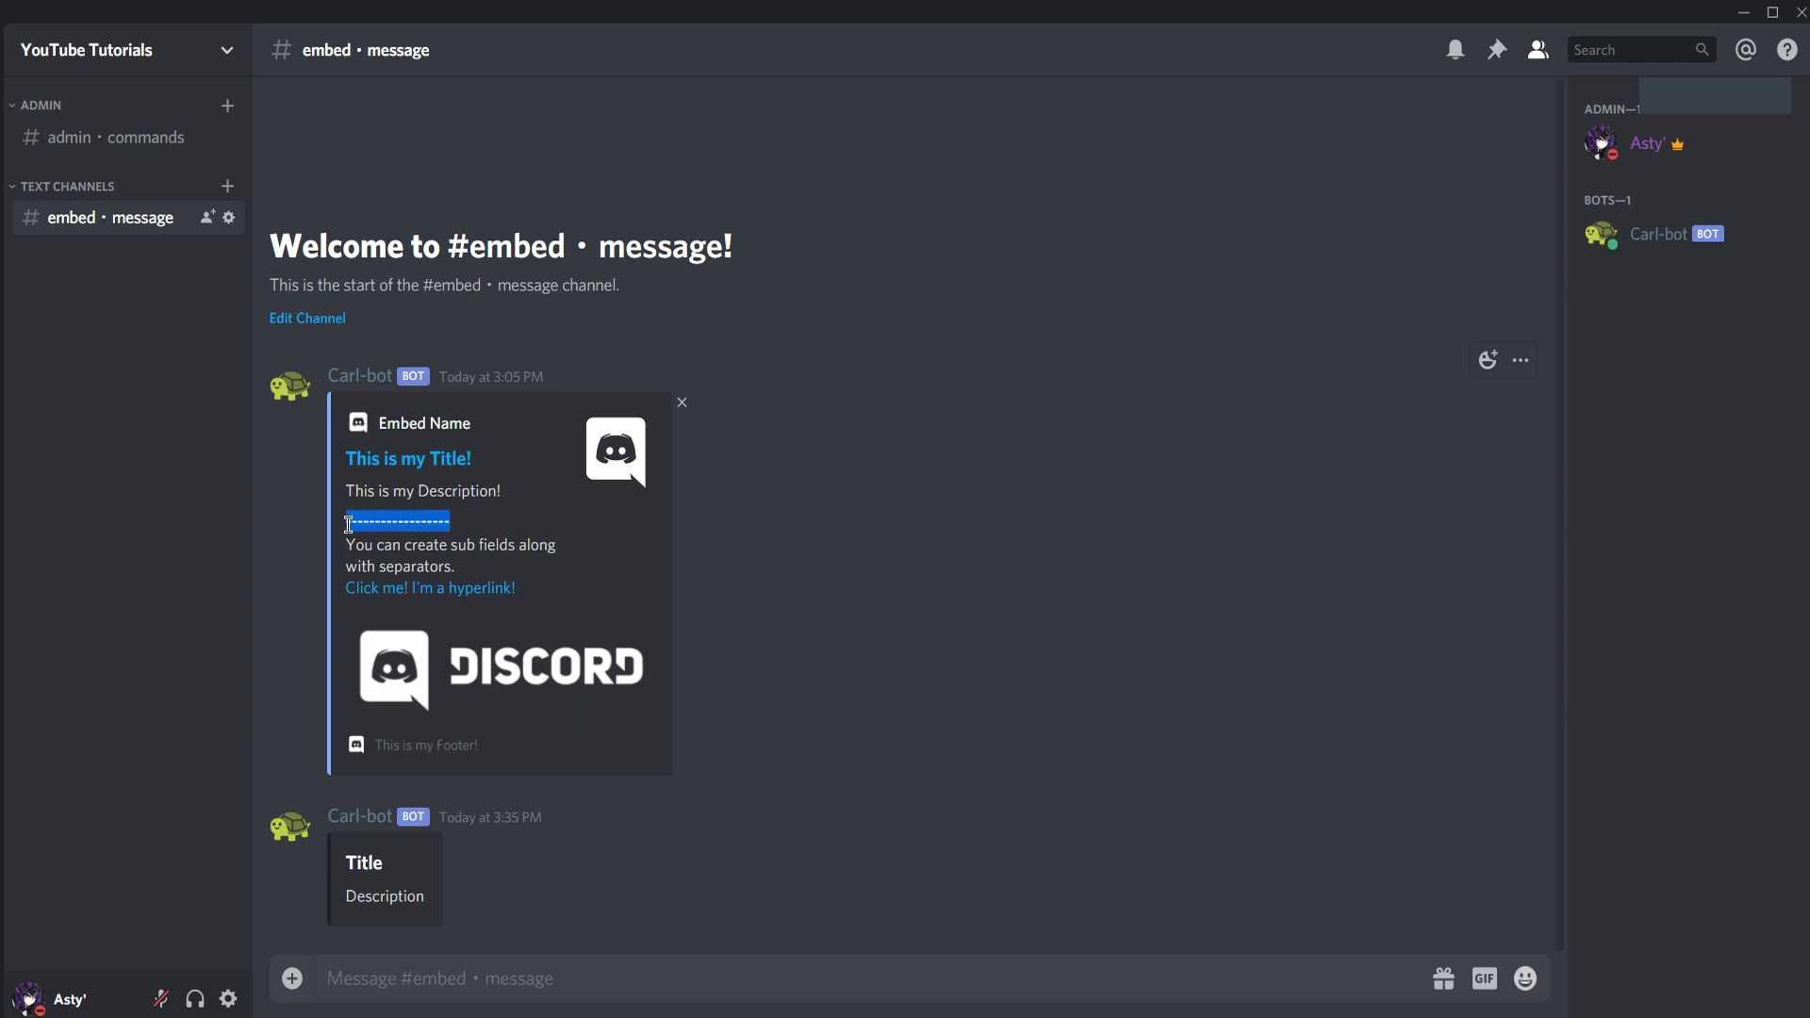
{"action": "left_click", "coordinate": [480, 539]}
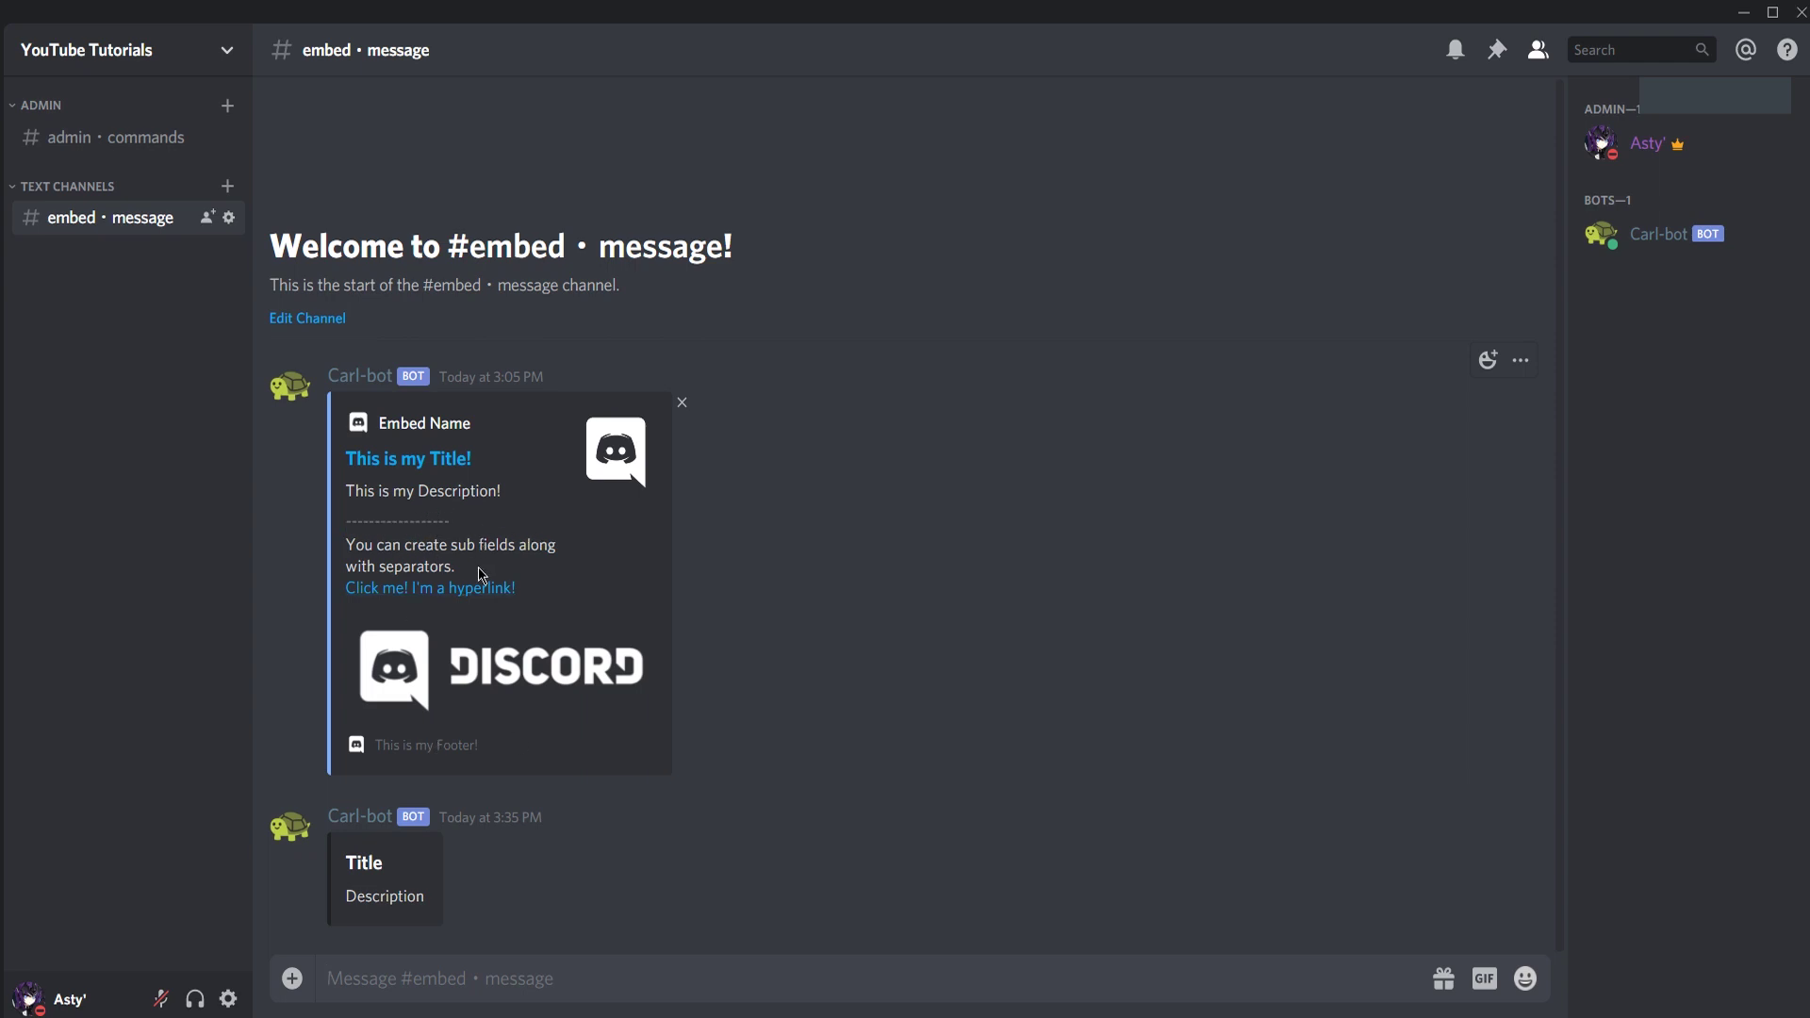
{"action": "left_click_drag", "start_coordinate": [482, 571], "coordinate": [356, 544]}
{"action": "left_click", "coordinate": [512, 542]}
{"action": "key", "text": "alt+Tab"}
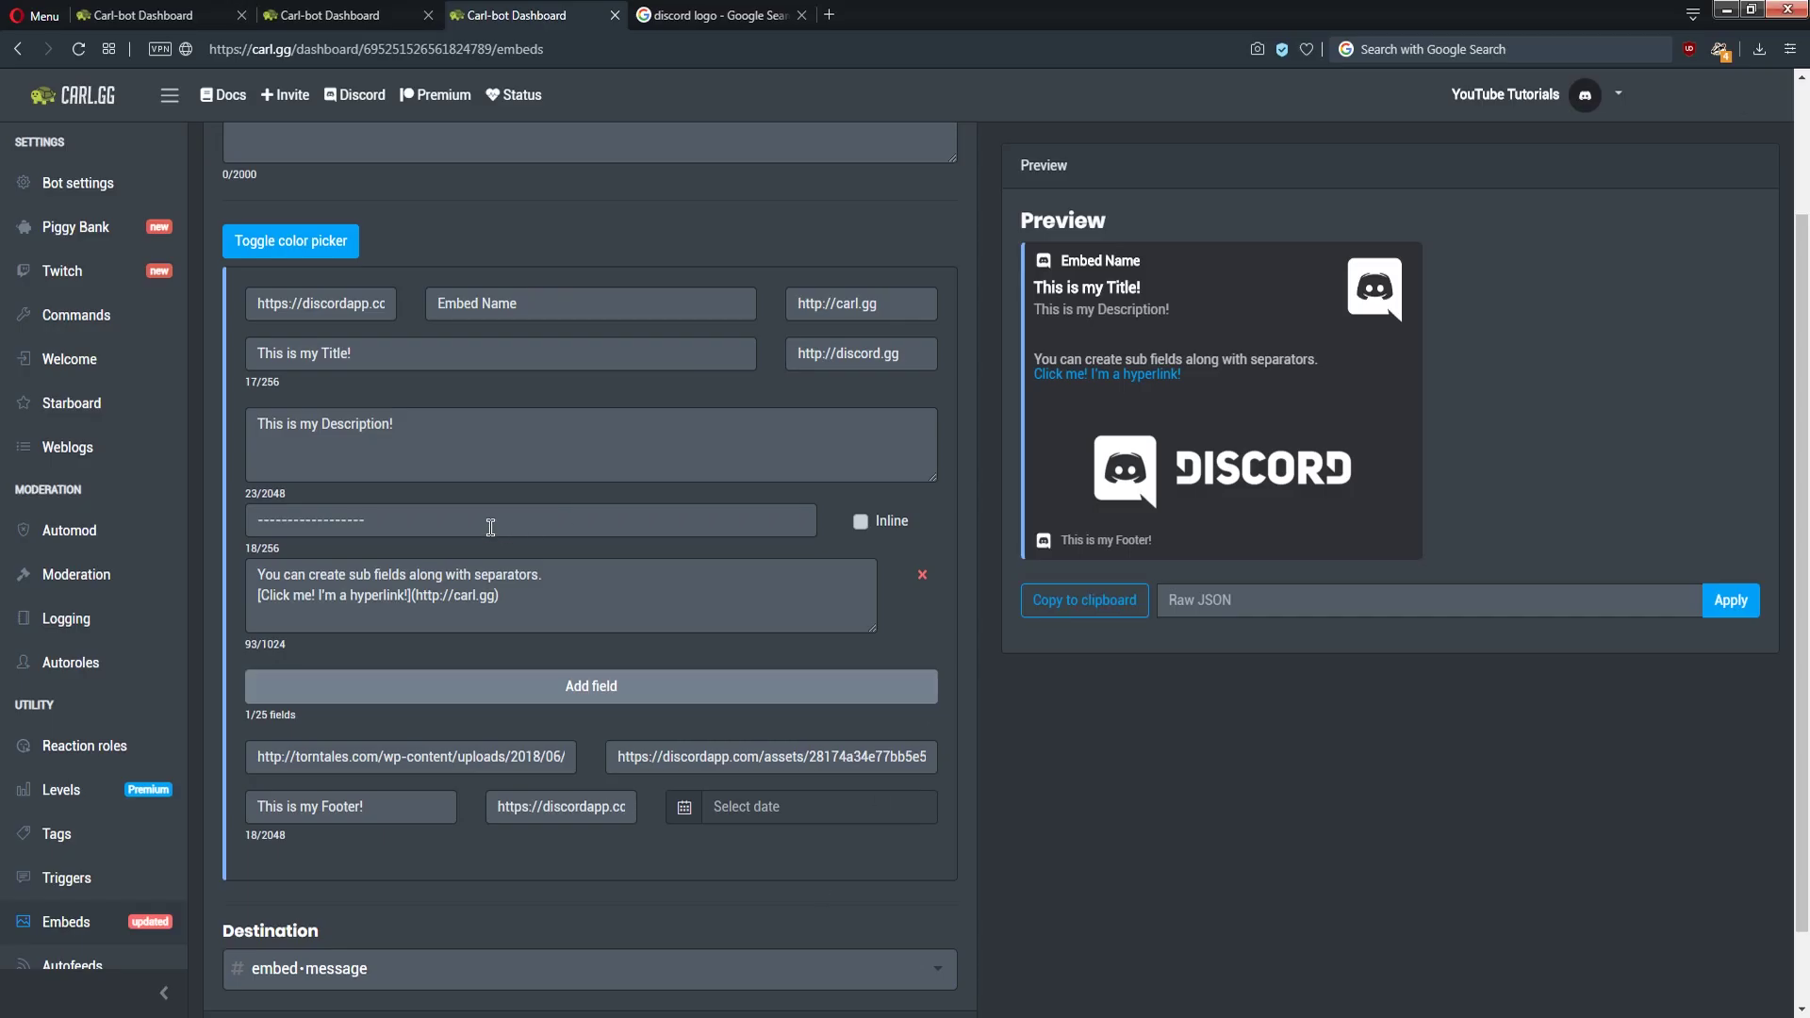
{"action": "left_click", "coordinate": [549, 687]}
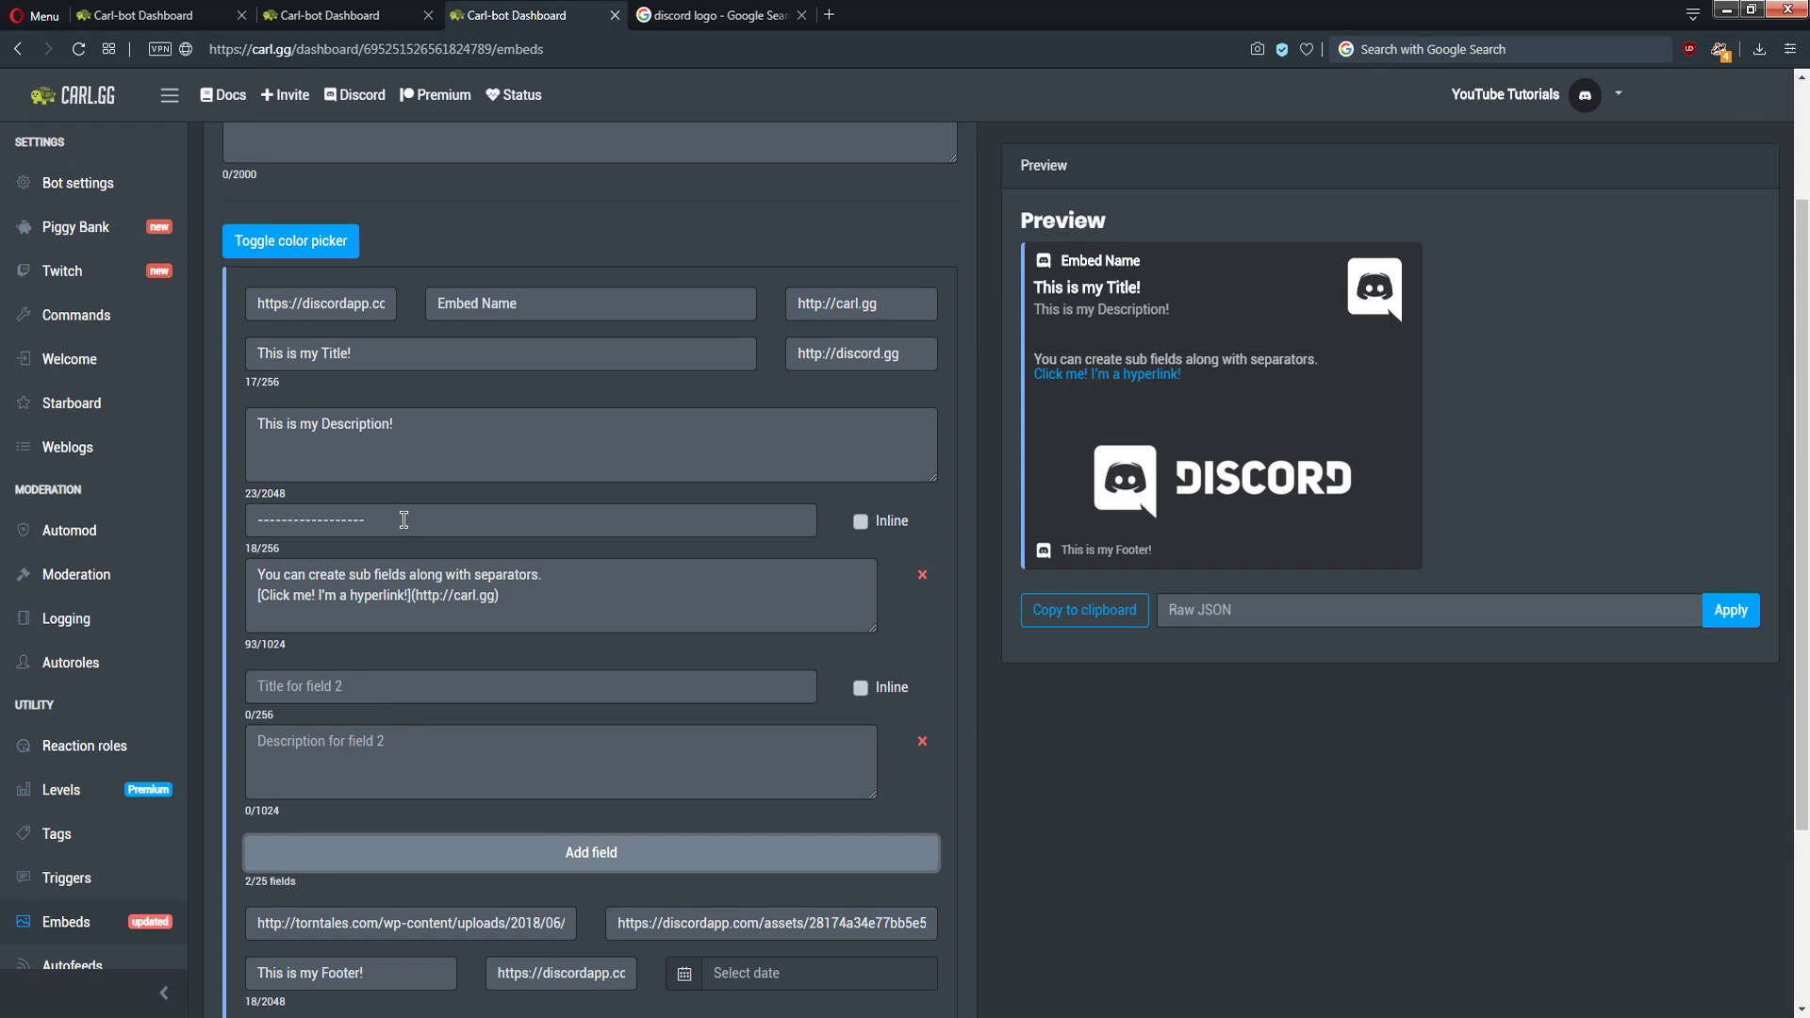
{"action": "left_click_drag", "start_coordinate": [403, 519], "coordinate": [240, 545]}
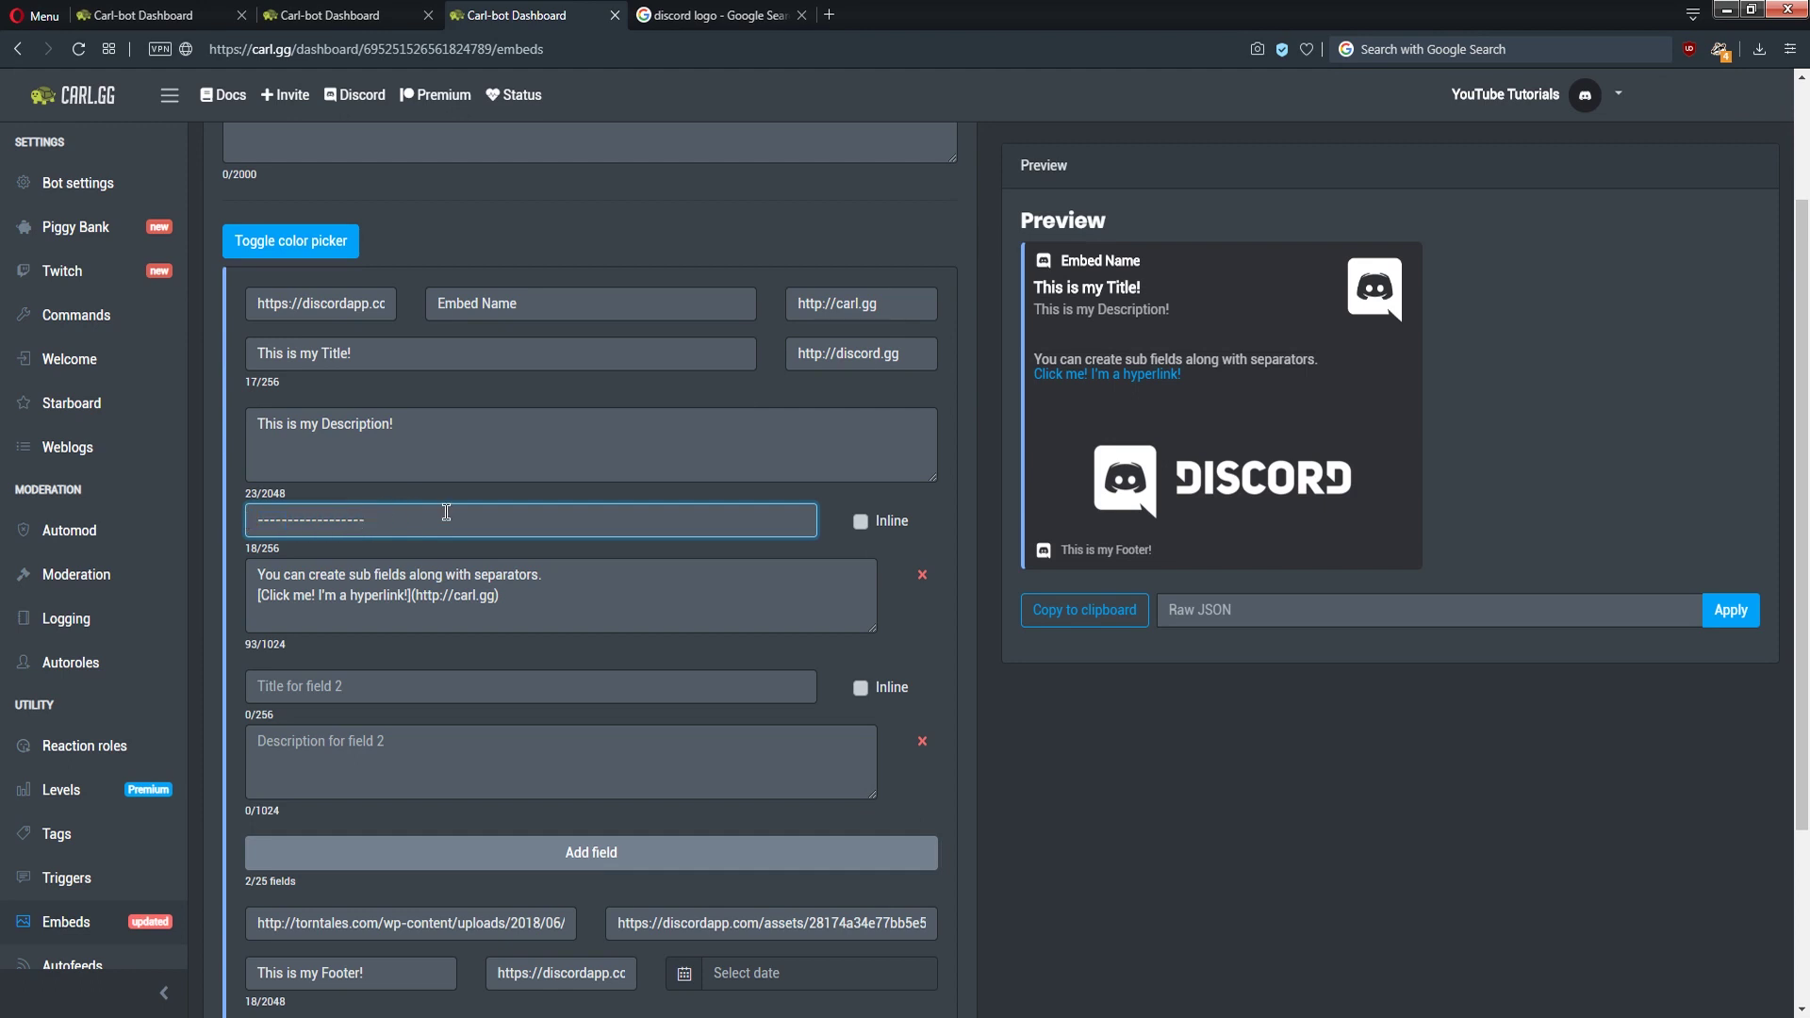
{"action": "left_click", "coordinate": [922, 741]}
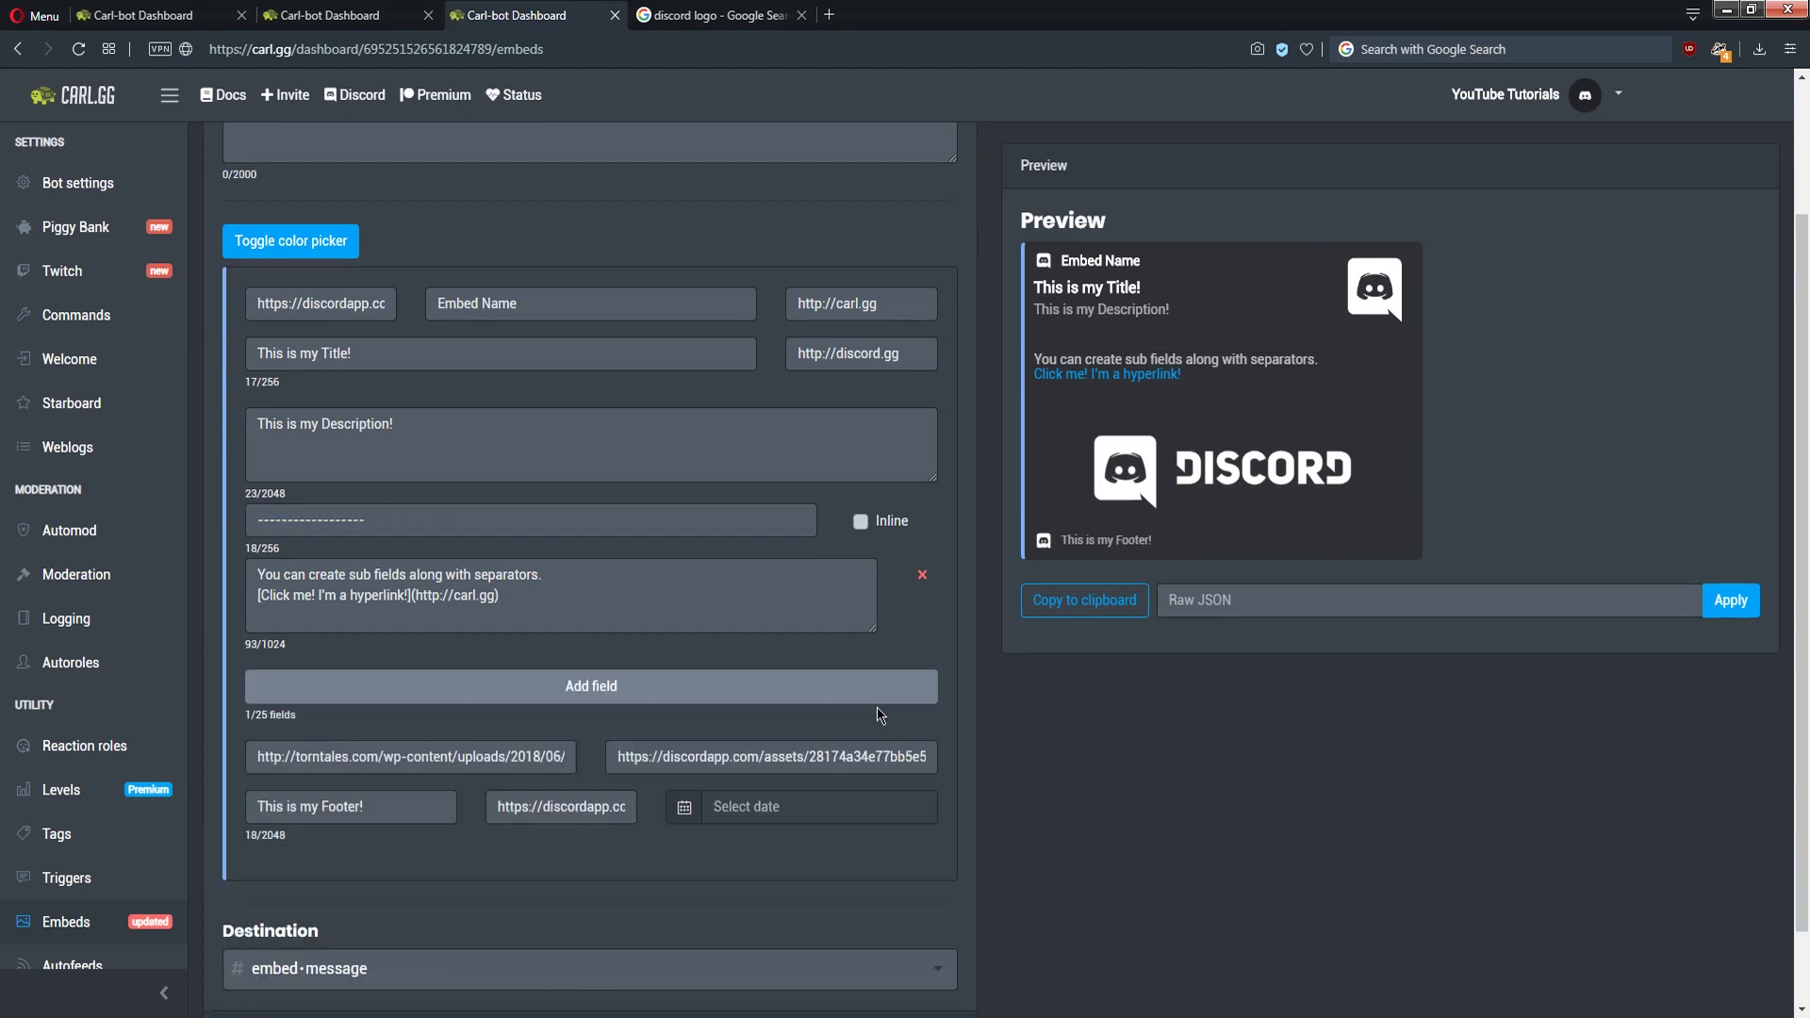
{"action": "left_click", "coordinate": [553, 595]}
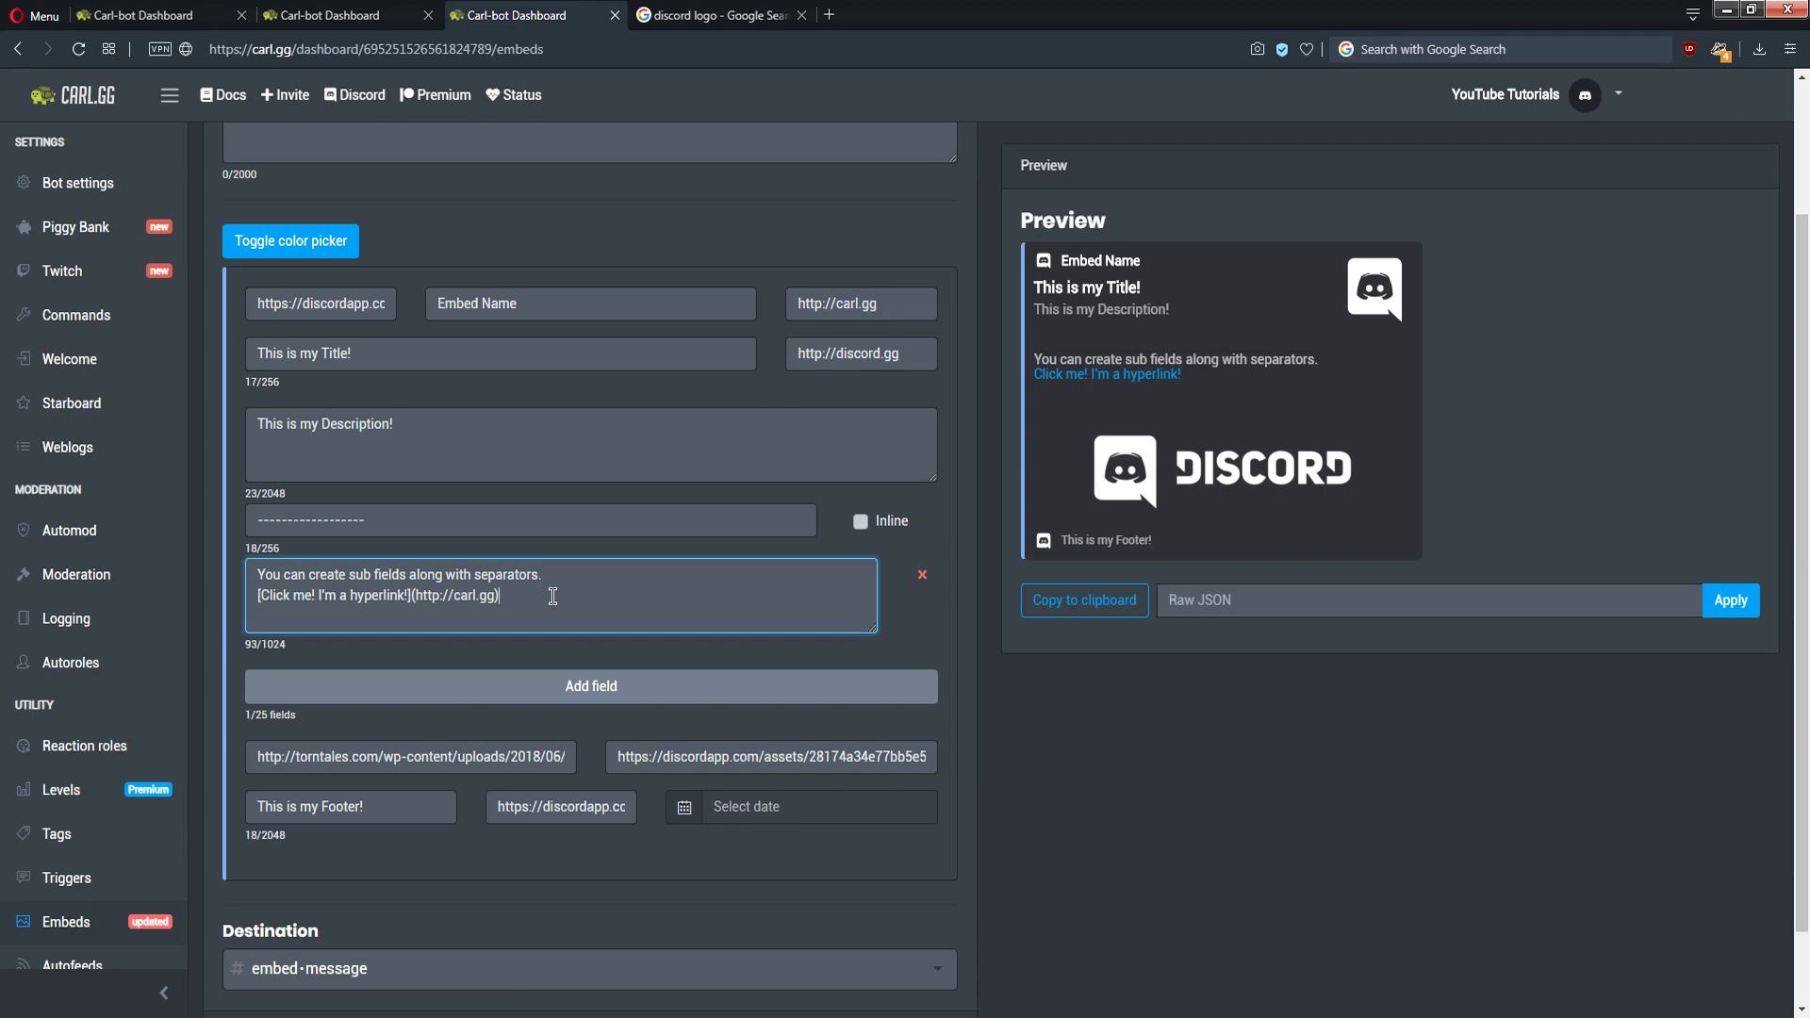
{"action": "left_click_drag", "start_coordinate": [552, 596], "coordinate": [248, 597]}
{"action": "left_click", "coordinate": [501, 596]}
{"action": "type", "text": "["}
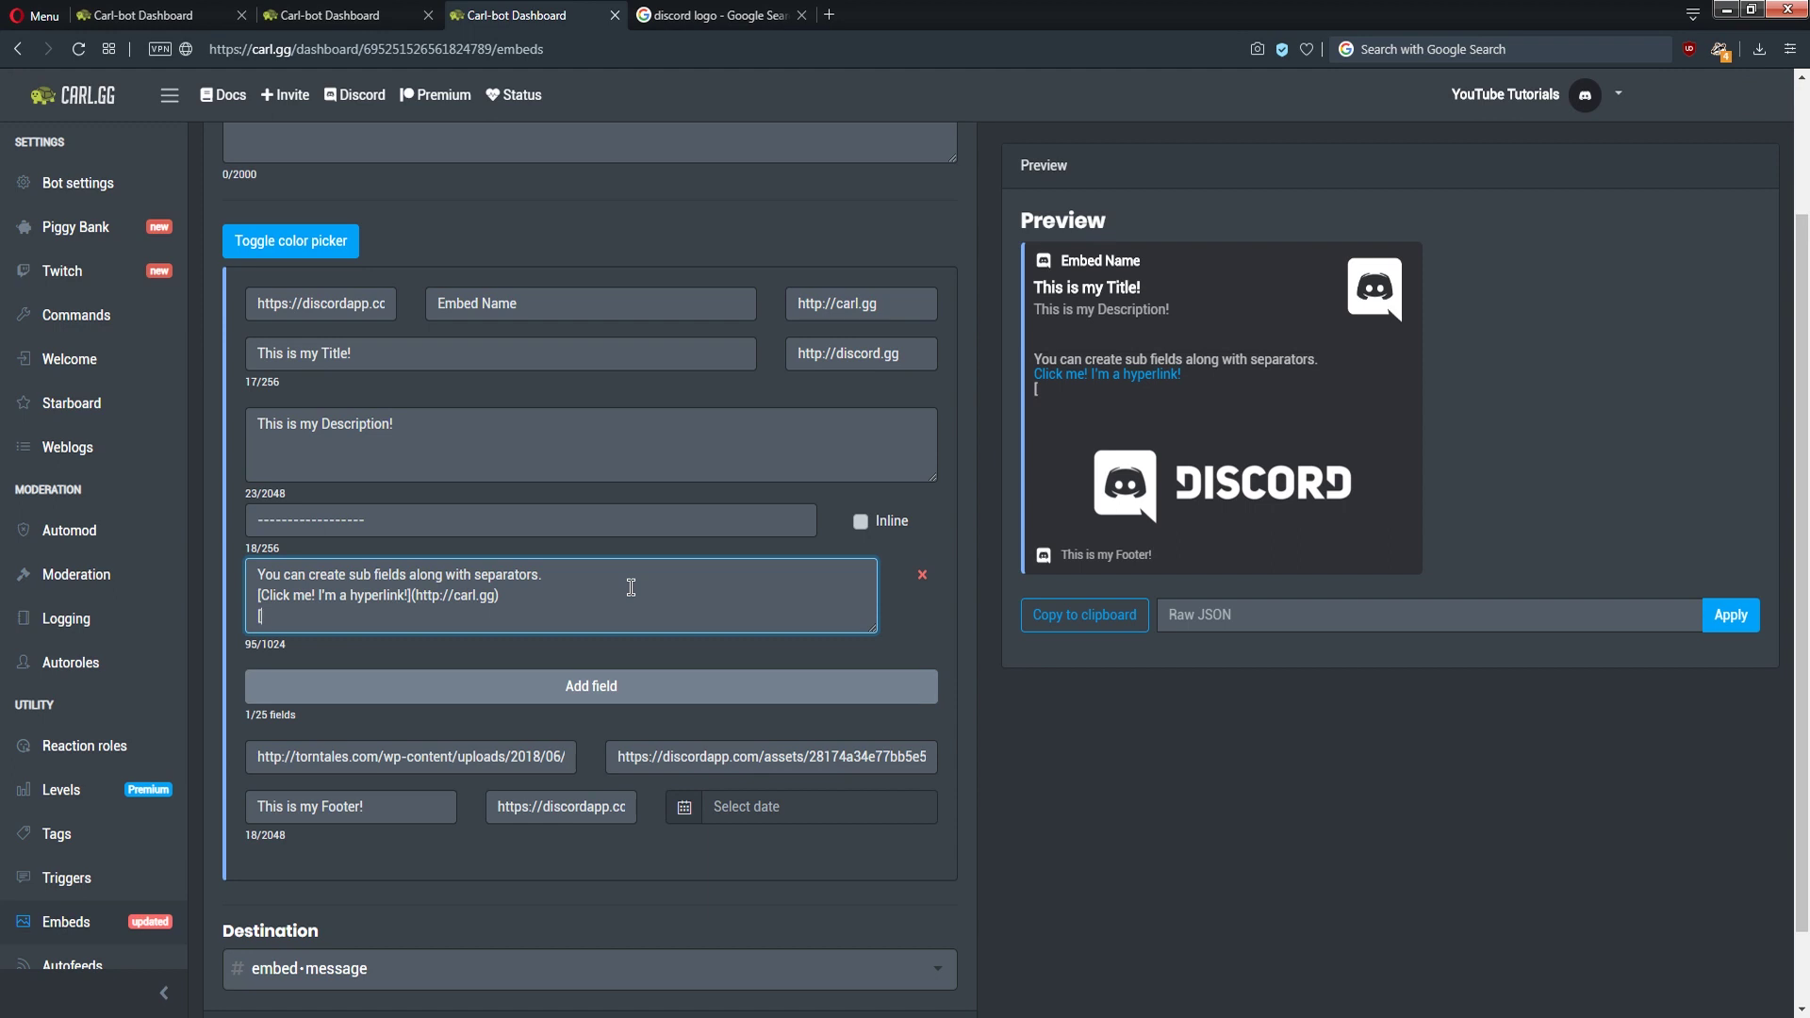
{"action": "type", "text": "Click me!](http://carm"}
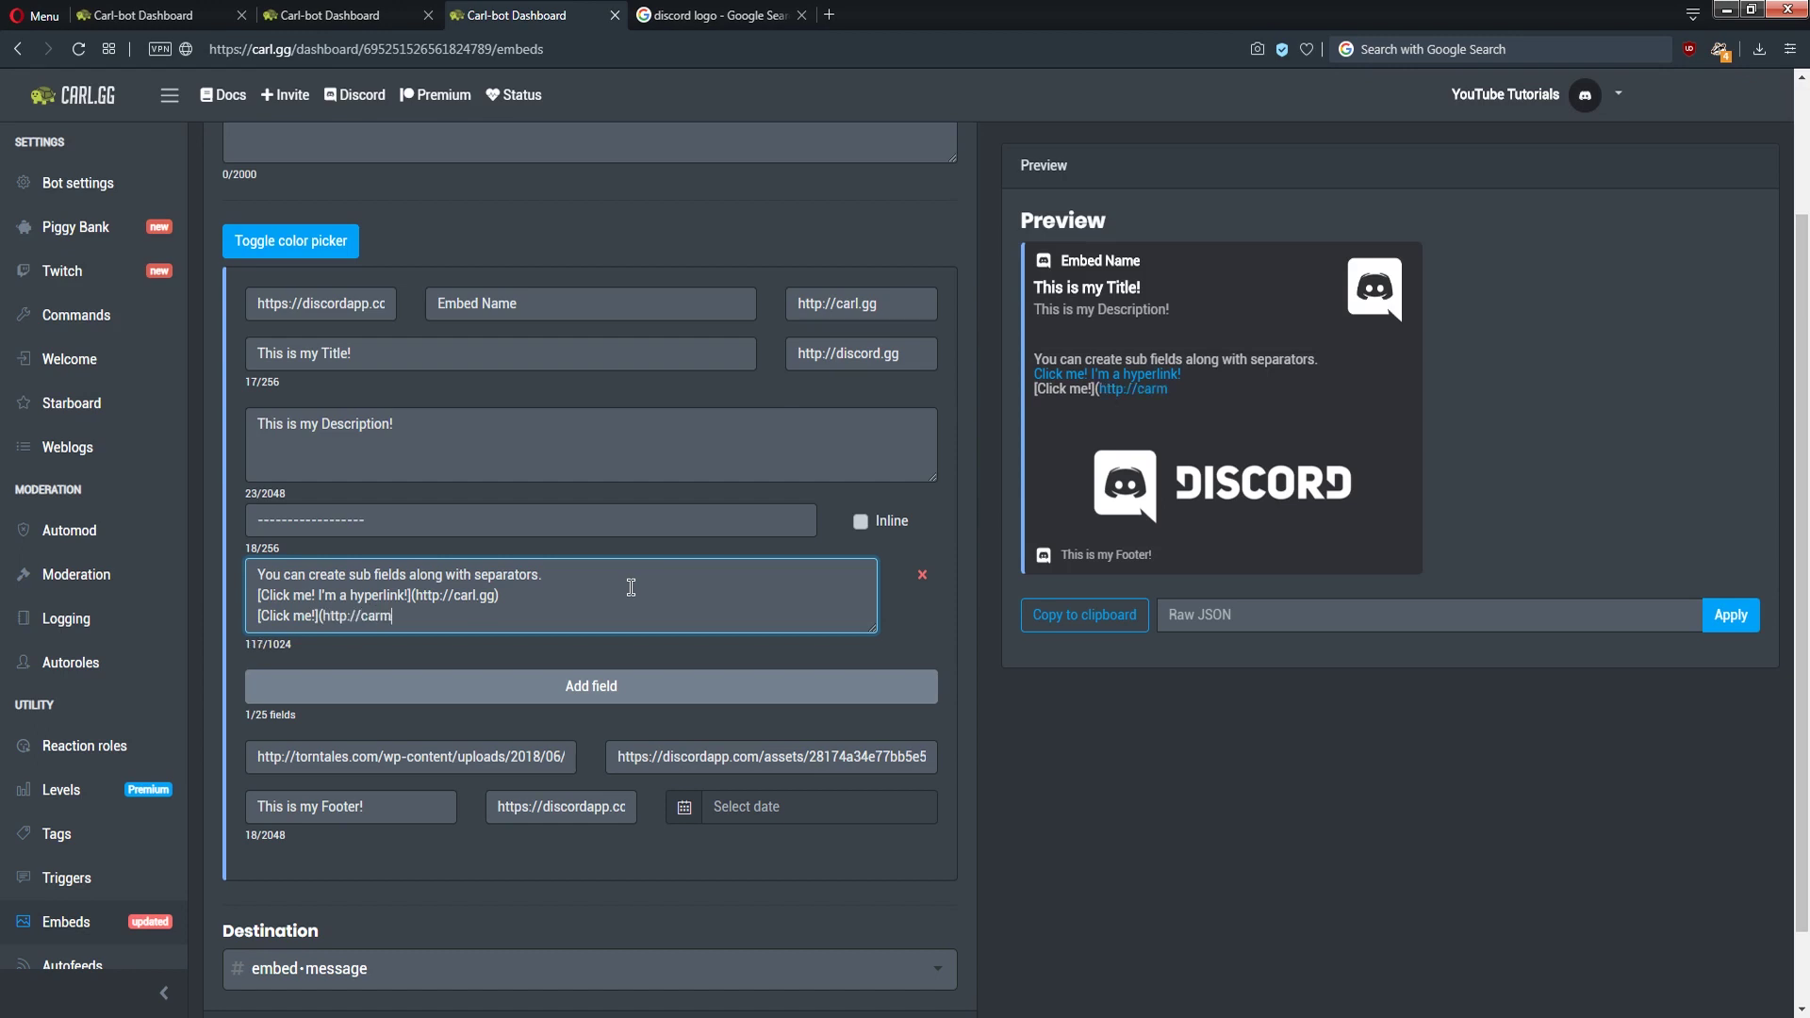
{"action": "key", "text": "BackSpace"}
{"action": "key", "text": "BackSpace"}
{"action": "type", "text": "l.gg)"}
{"action": "left_click_drag", "start_coordinate": [404, 615], "coordinate": [327, 608]}
{"action": "key", "text": "ctrl+c"}
{"action": "left_click", "coordinate": [460, 615]}
{"action": "key", "text": "Return"}
{"action": "key", "text": "ctrl+v"}
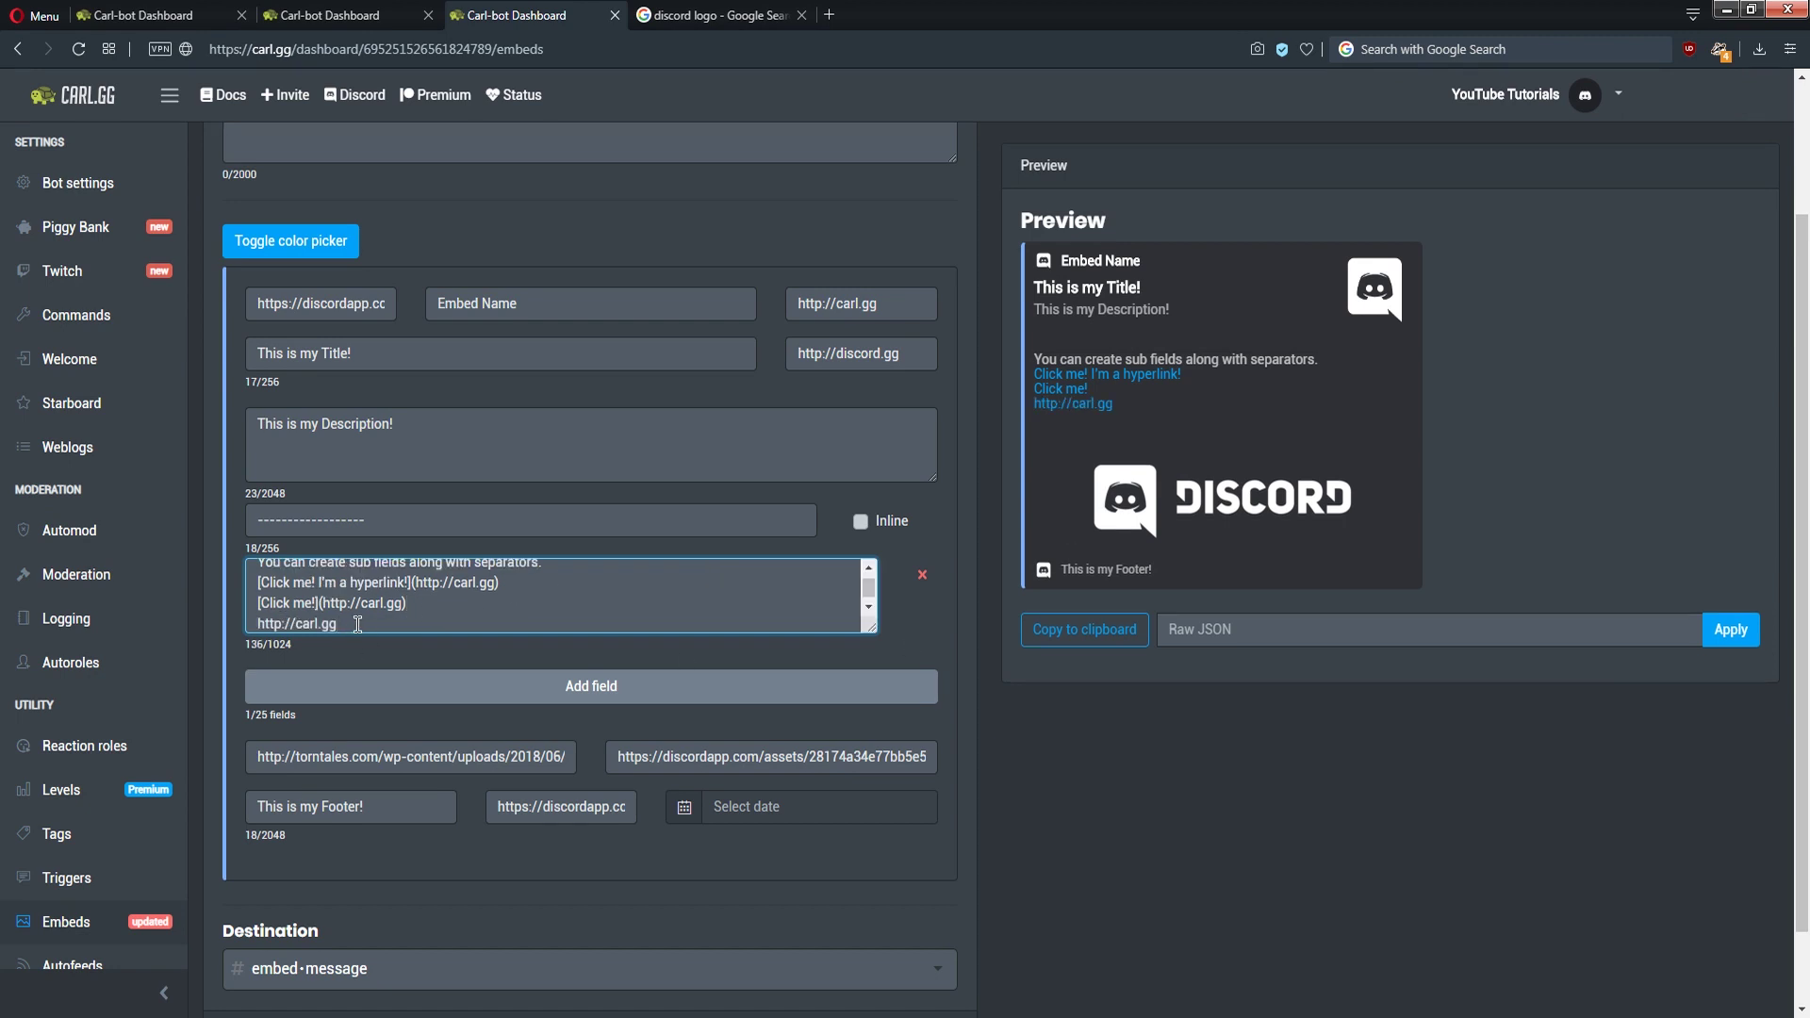
{"action": "left_click_drag", "start_coordinate": [344, 624], "coordinate": [234, 633]}
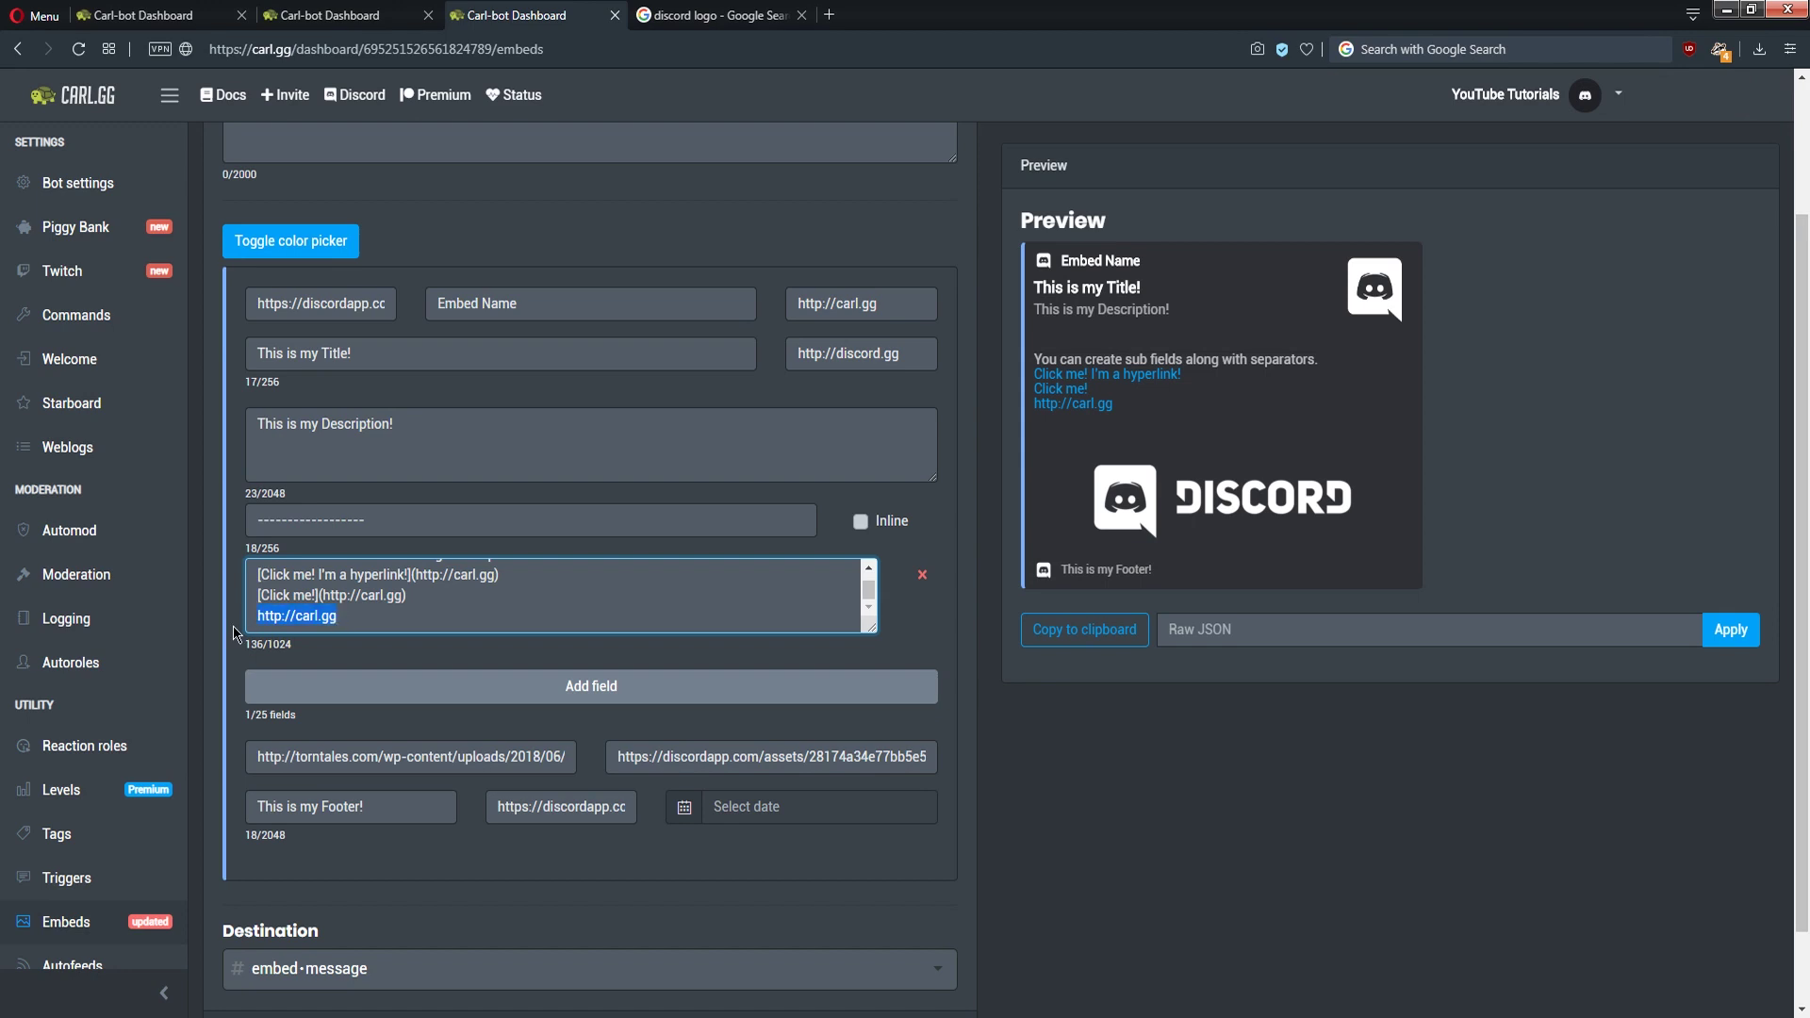
Paste the dashboard page address as a new field line to test its preview
{"action": "left_click", "coordinate": [660, 602]}
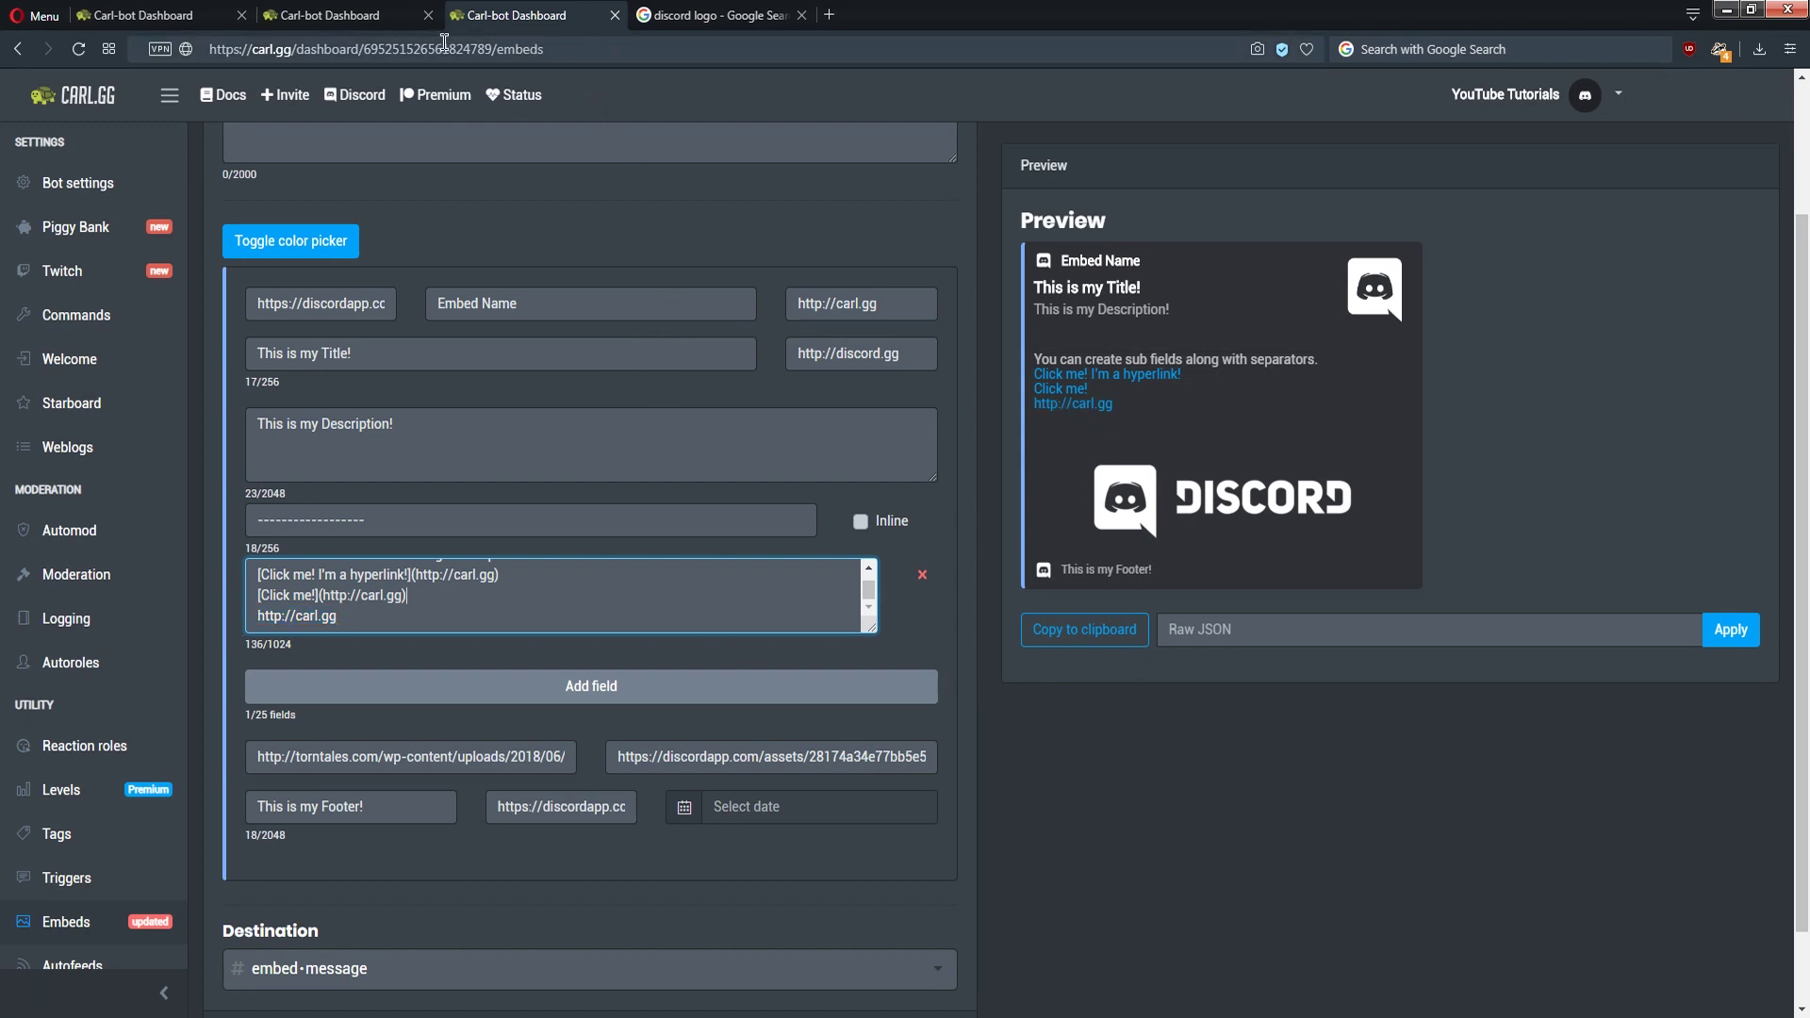
{"action": "left_click", "coordinate": [534, 51]}
{"action": "key", "text": "ctrl+c"}
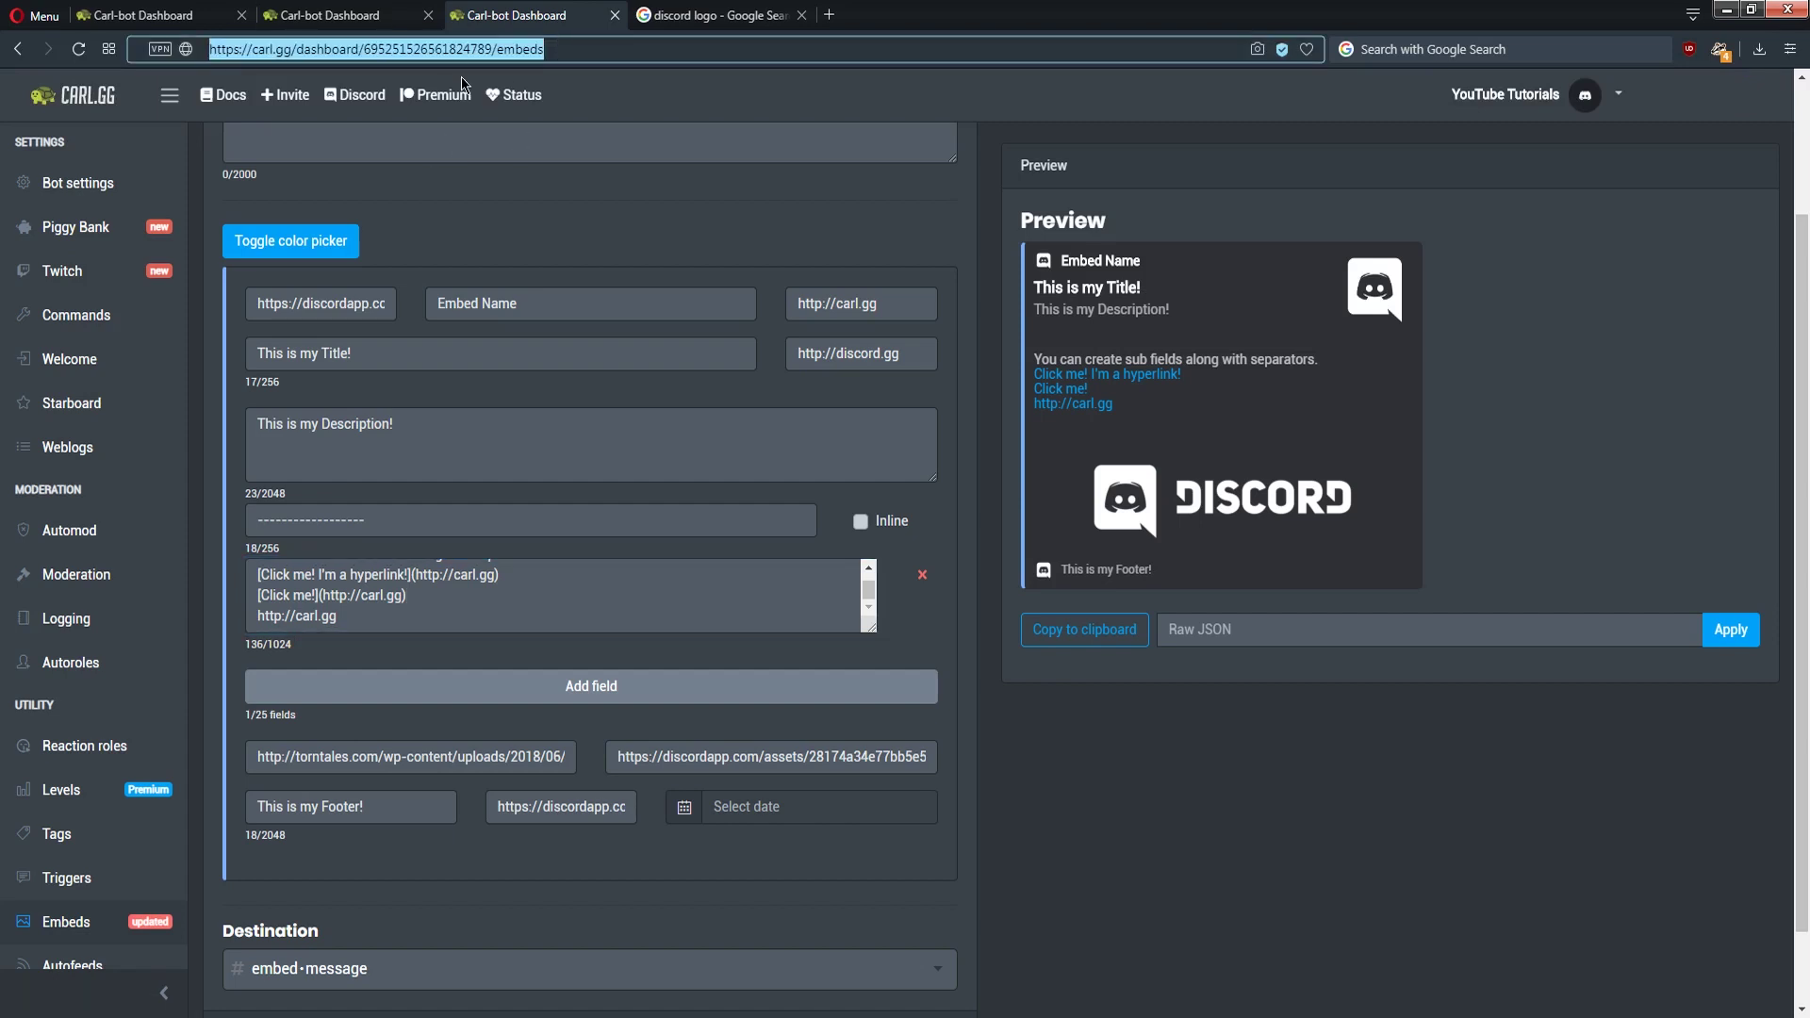
{"action": "left_click", "coordinate": [416, 608]}
{"action": "key", "text": "Return"}
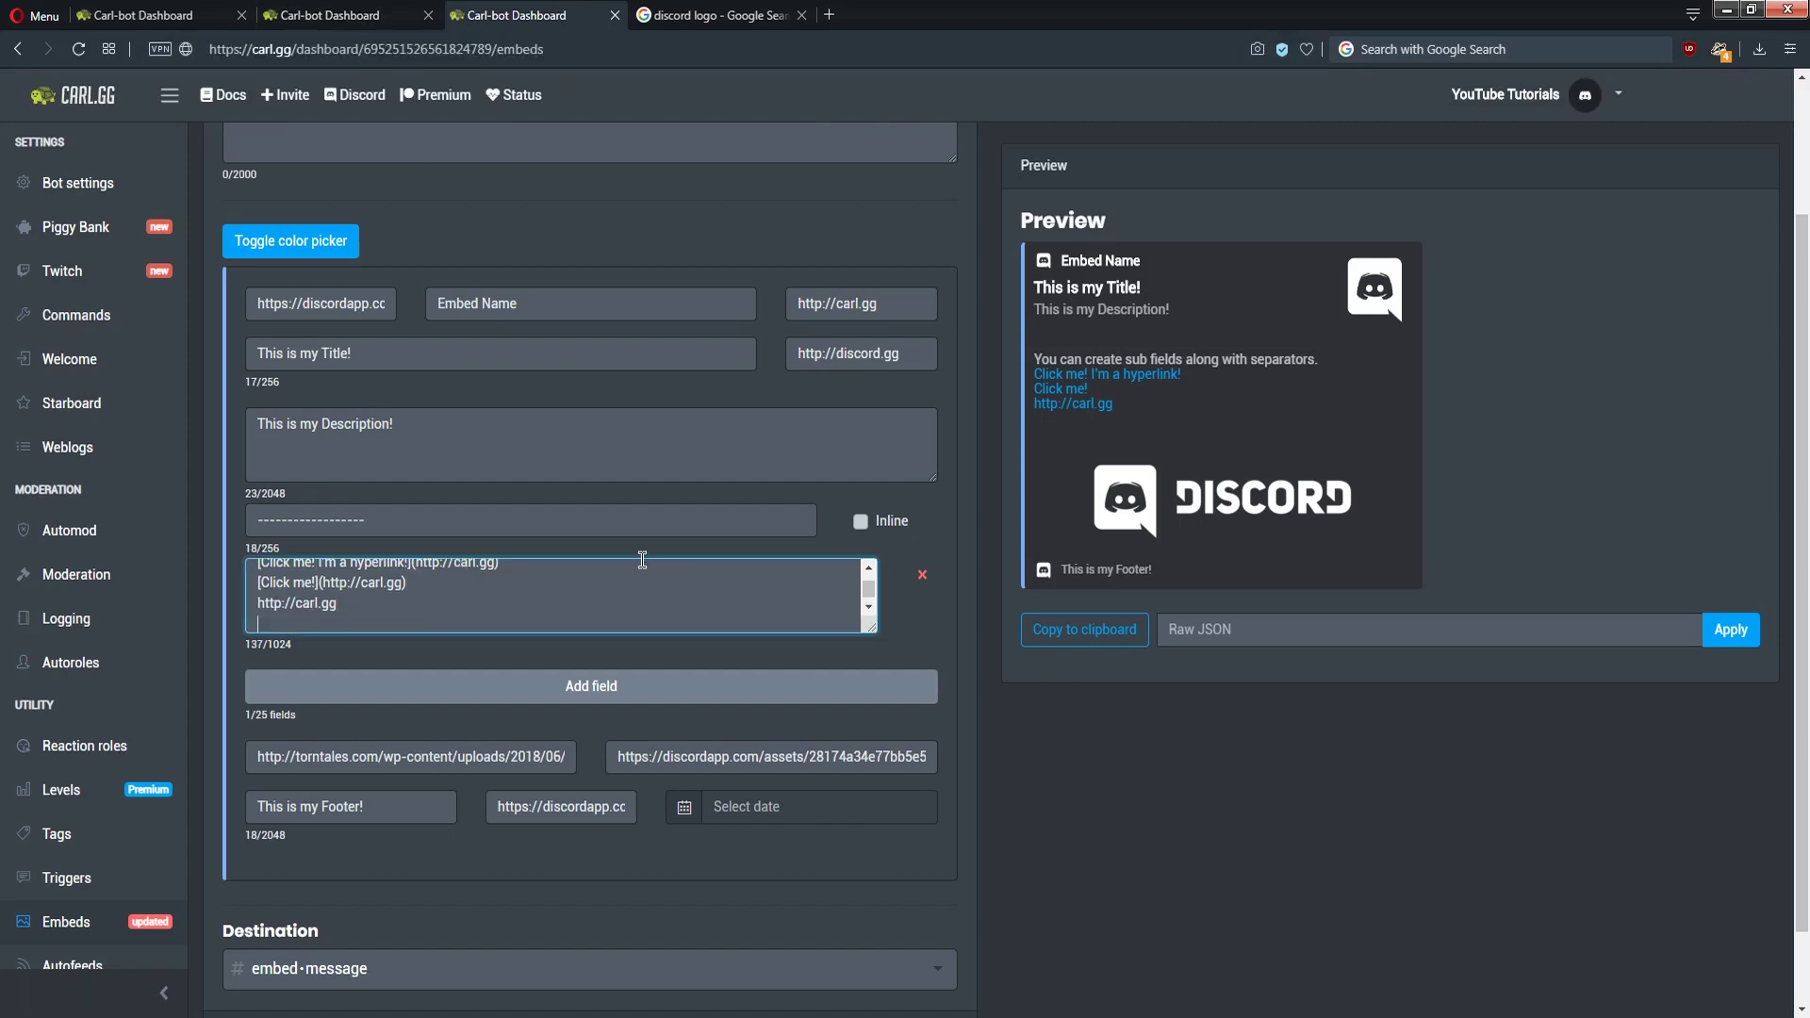
{"action": "key", "text": "ctrl+v"}
{"action": "left_click_drag", "start_coordinate": [621, 621], "coordinate": [450, 622]}
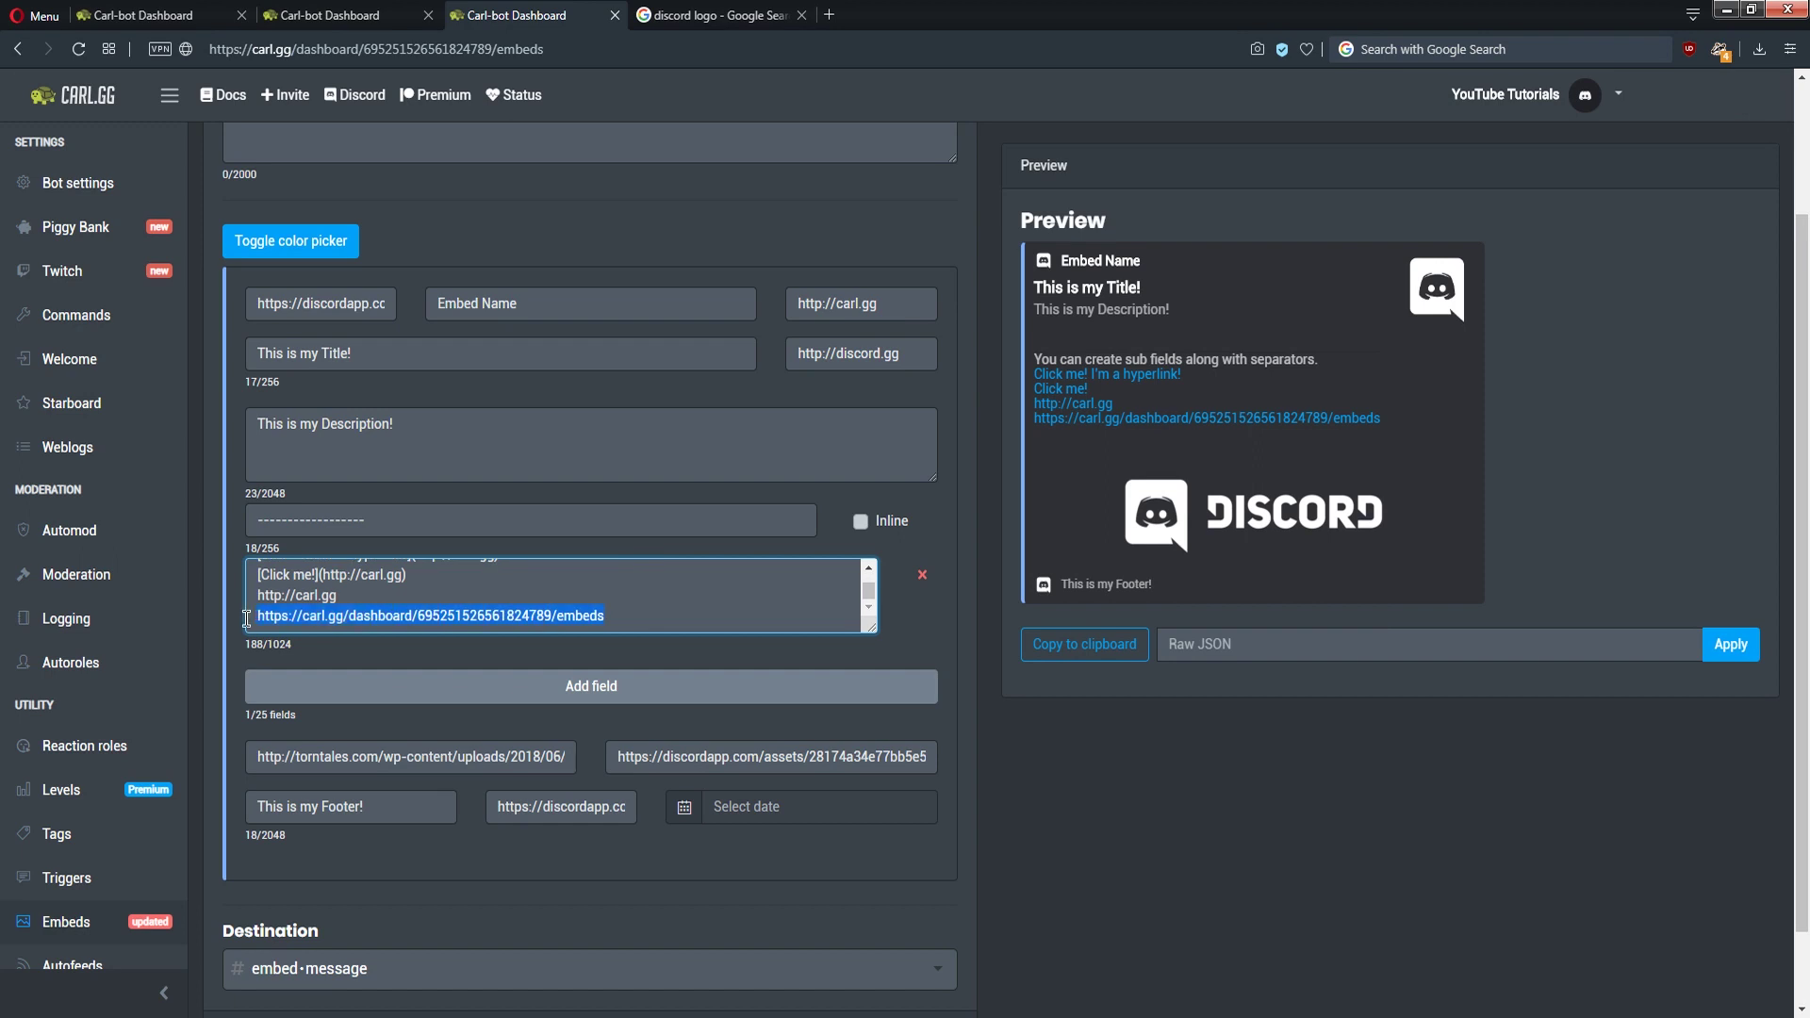
{"action": "left_click", "coordinate": [1425, 753]}
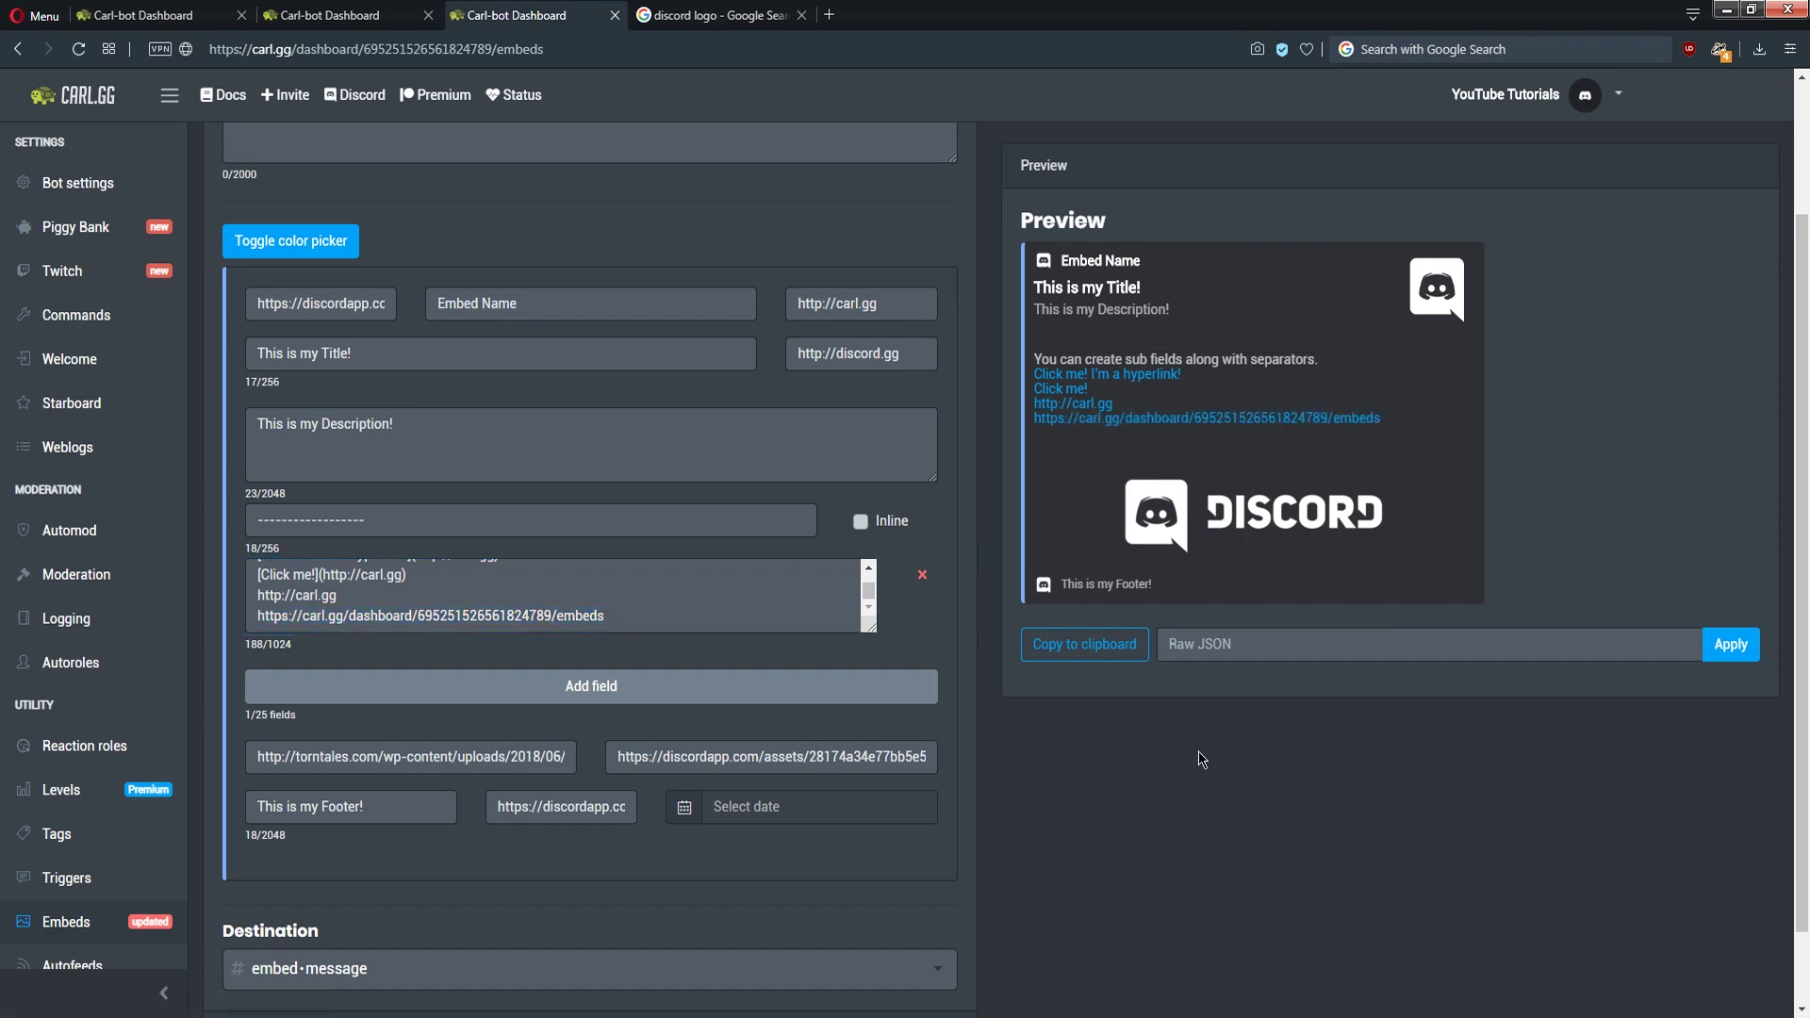
{"action": "left_click_drag", "start_coordinate": [868, 605], "coordinate": [868, 597]}
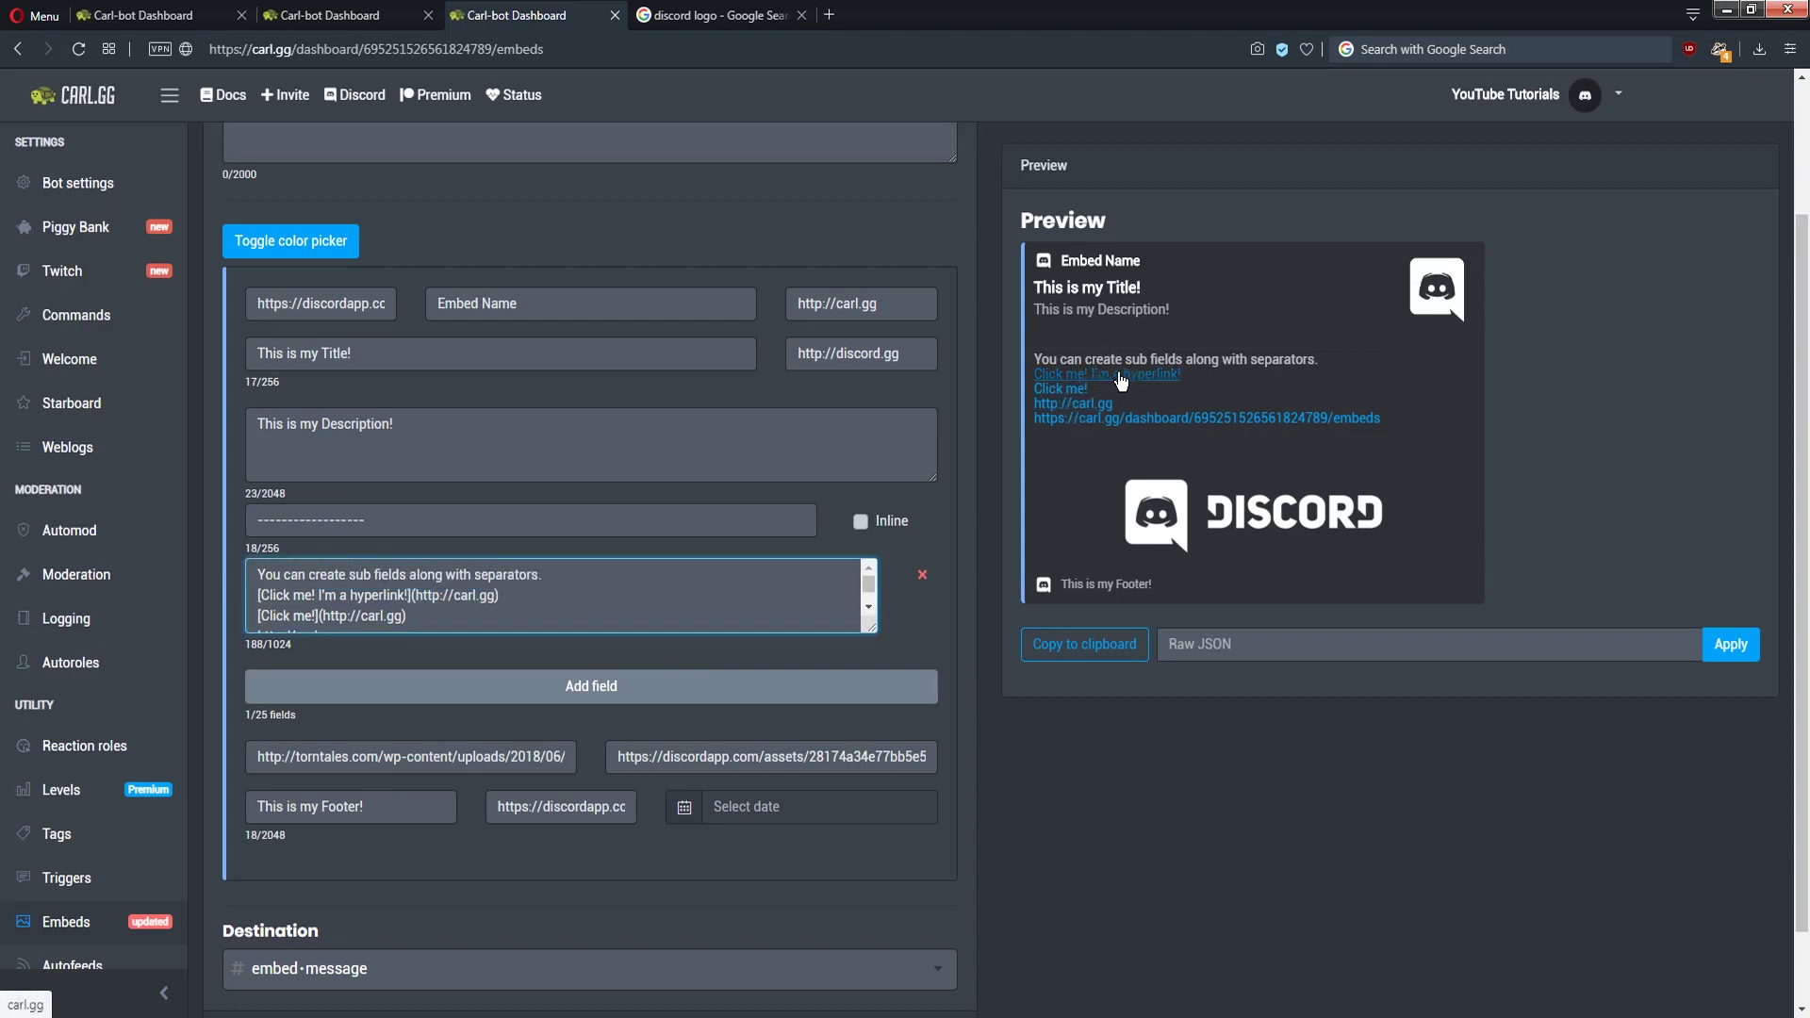
Delete the two plain link lines and the short 'Click me!' line from the field
{"action": "scroll", "coordinate": [730, 589], "scroll_direction": "down", "scroll_amount": 1}
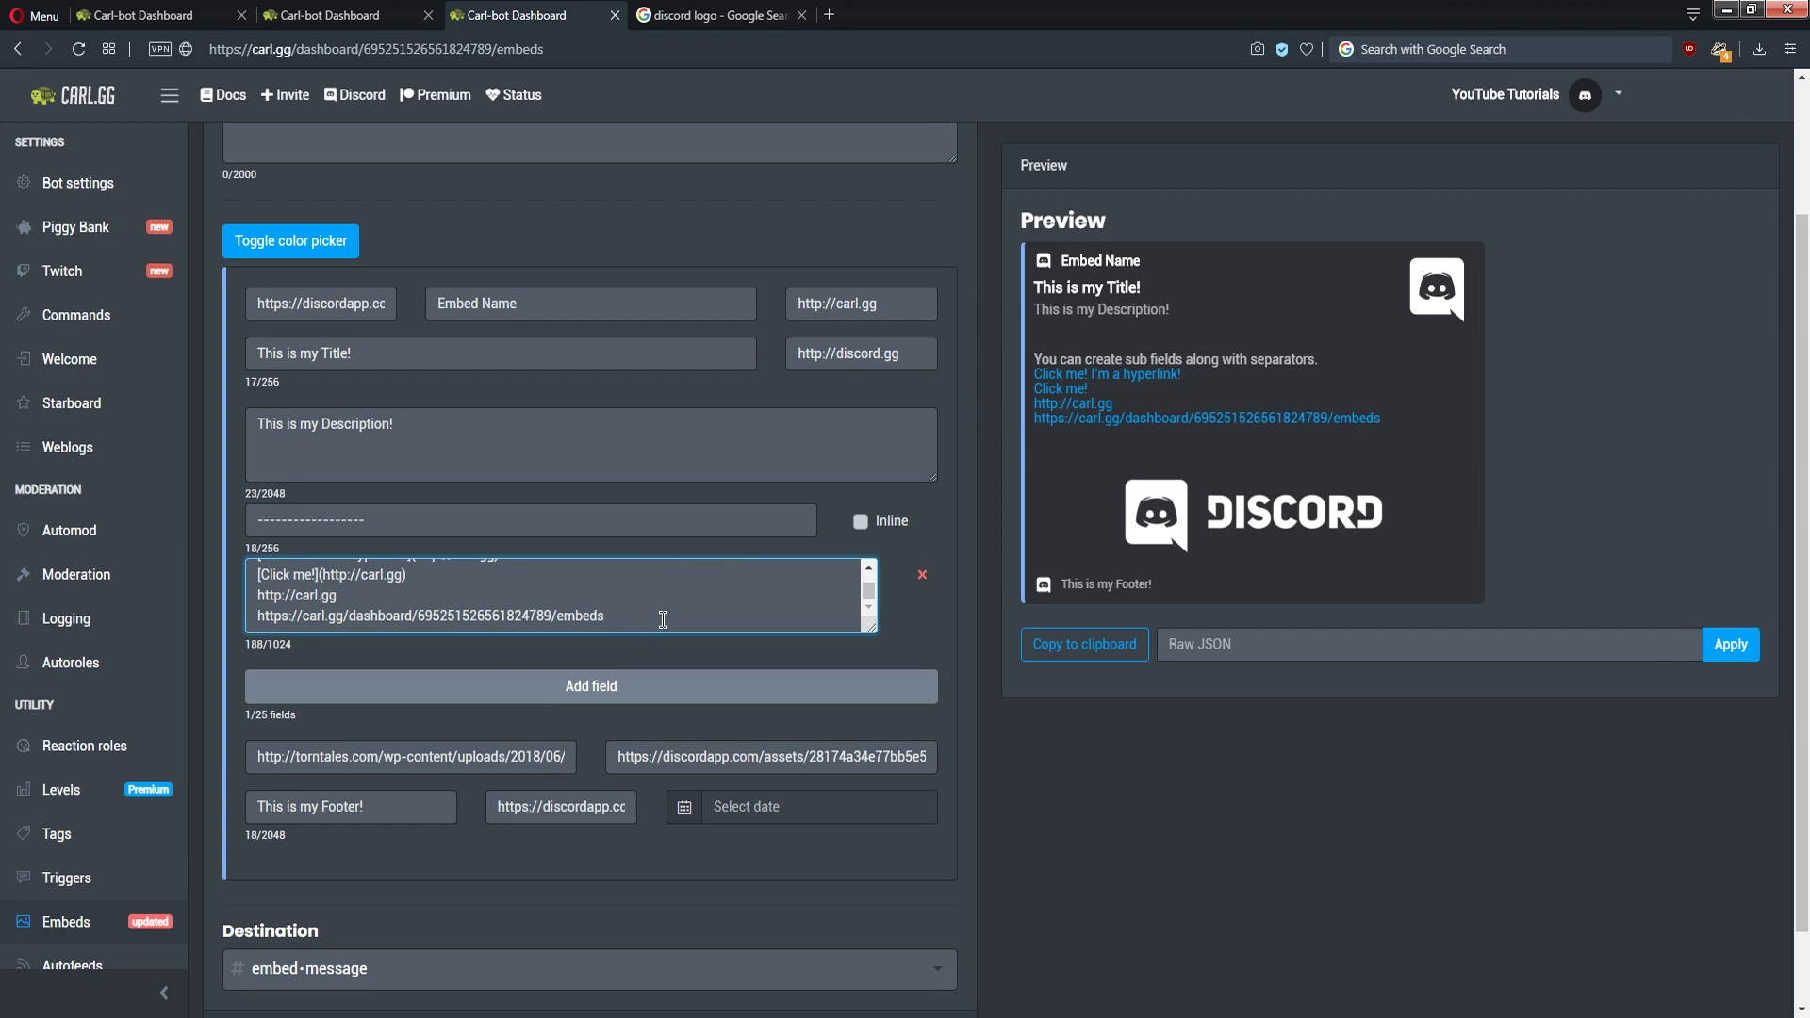
{"action": "left_click_drag", "start_coordinate": [662, 620], "coordinate": [248, 595]}
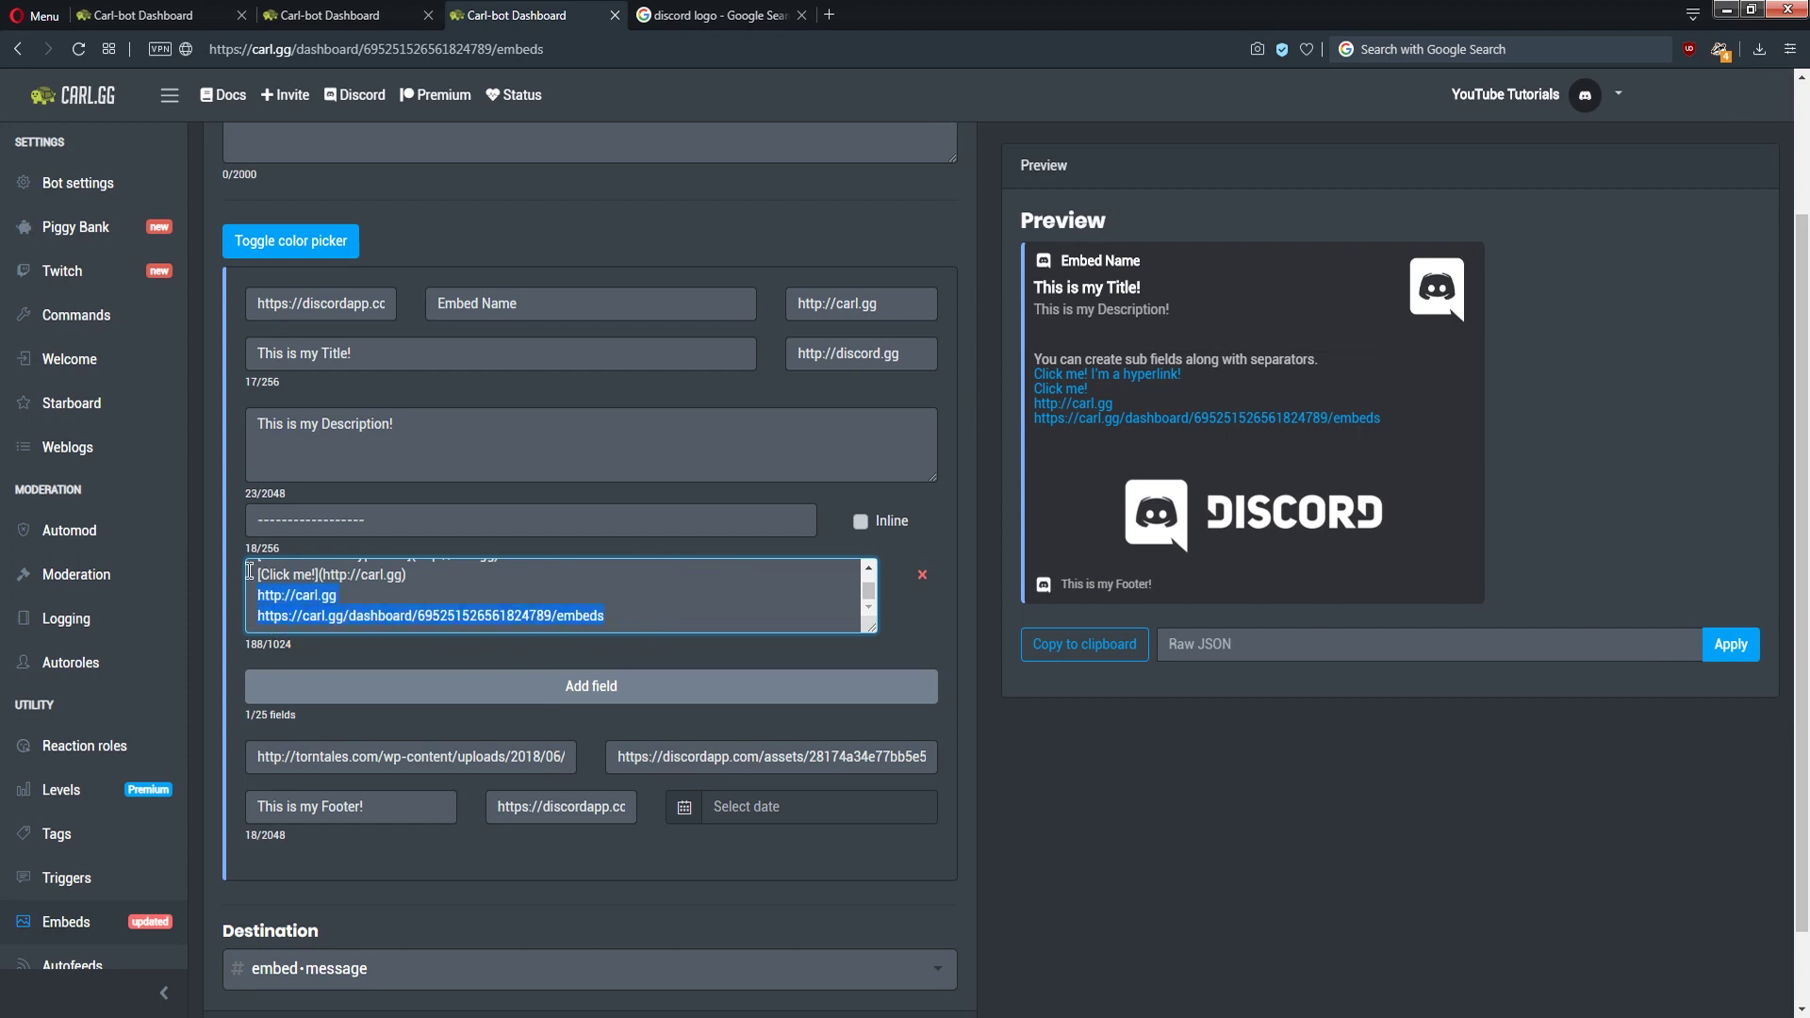
{"action": "key", "text": "BackSpace"}
{"action": "key", "text": "BackSpace"}
{"action": "left_click_drag", "start_coordinate": [415, 618], "coordinate": [238, 620]}
{"action": "key", "text": "BackSpace"}
{"action": "key", "text": "BackSpace"}
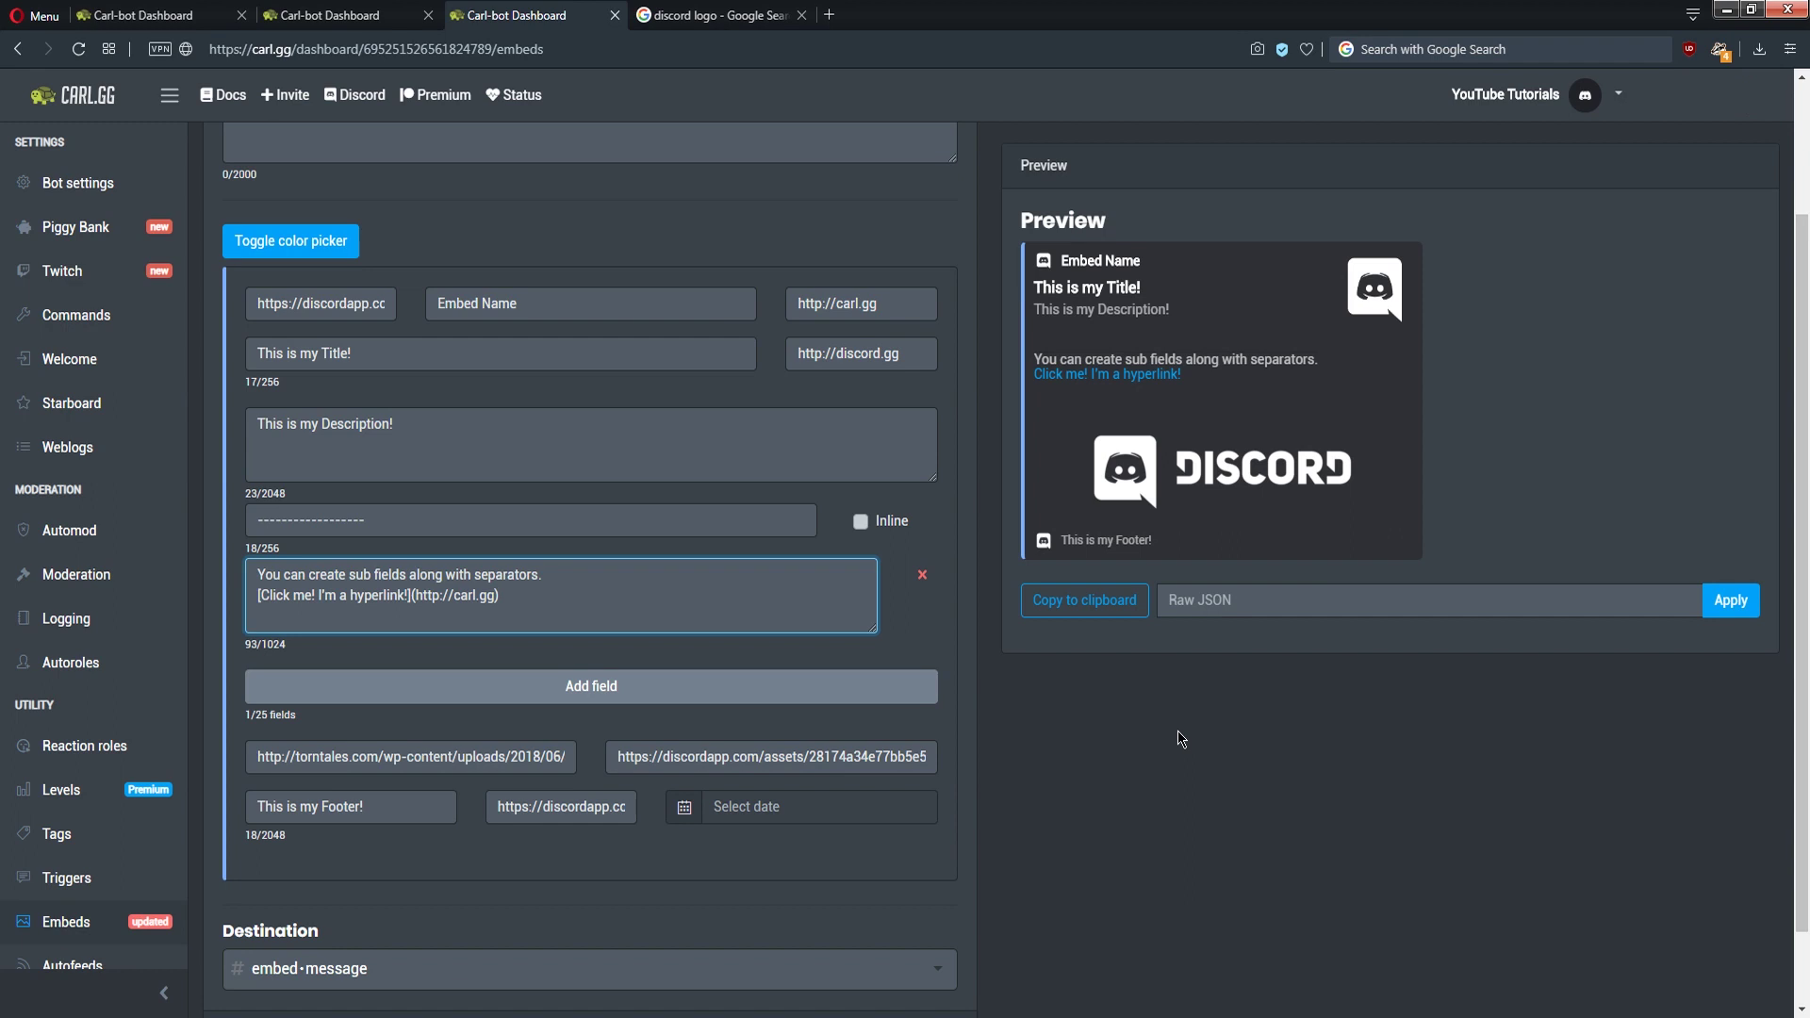
Set the embed accent colour to light blue #73ABFF with the colour picker
{"action": "scroll", "coordinate": [1173, 735], "scroll_direction": "up", "scroll_amount": 1}
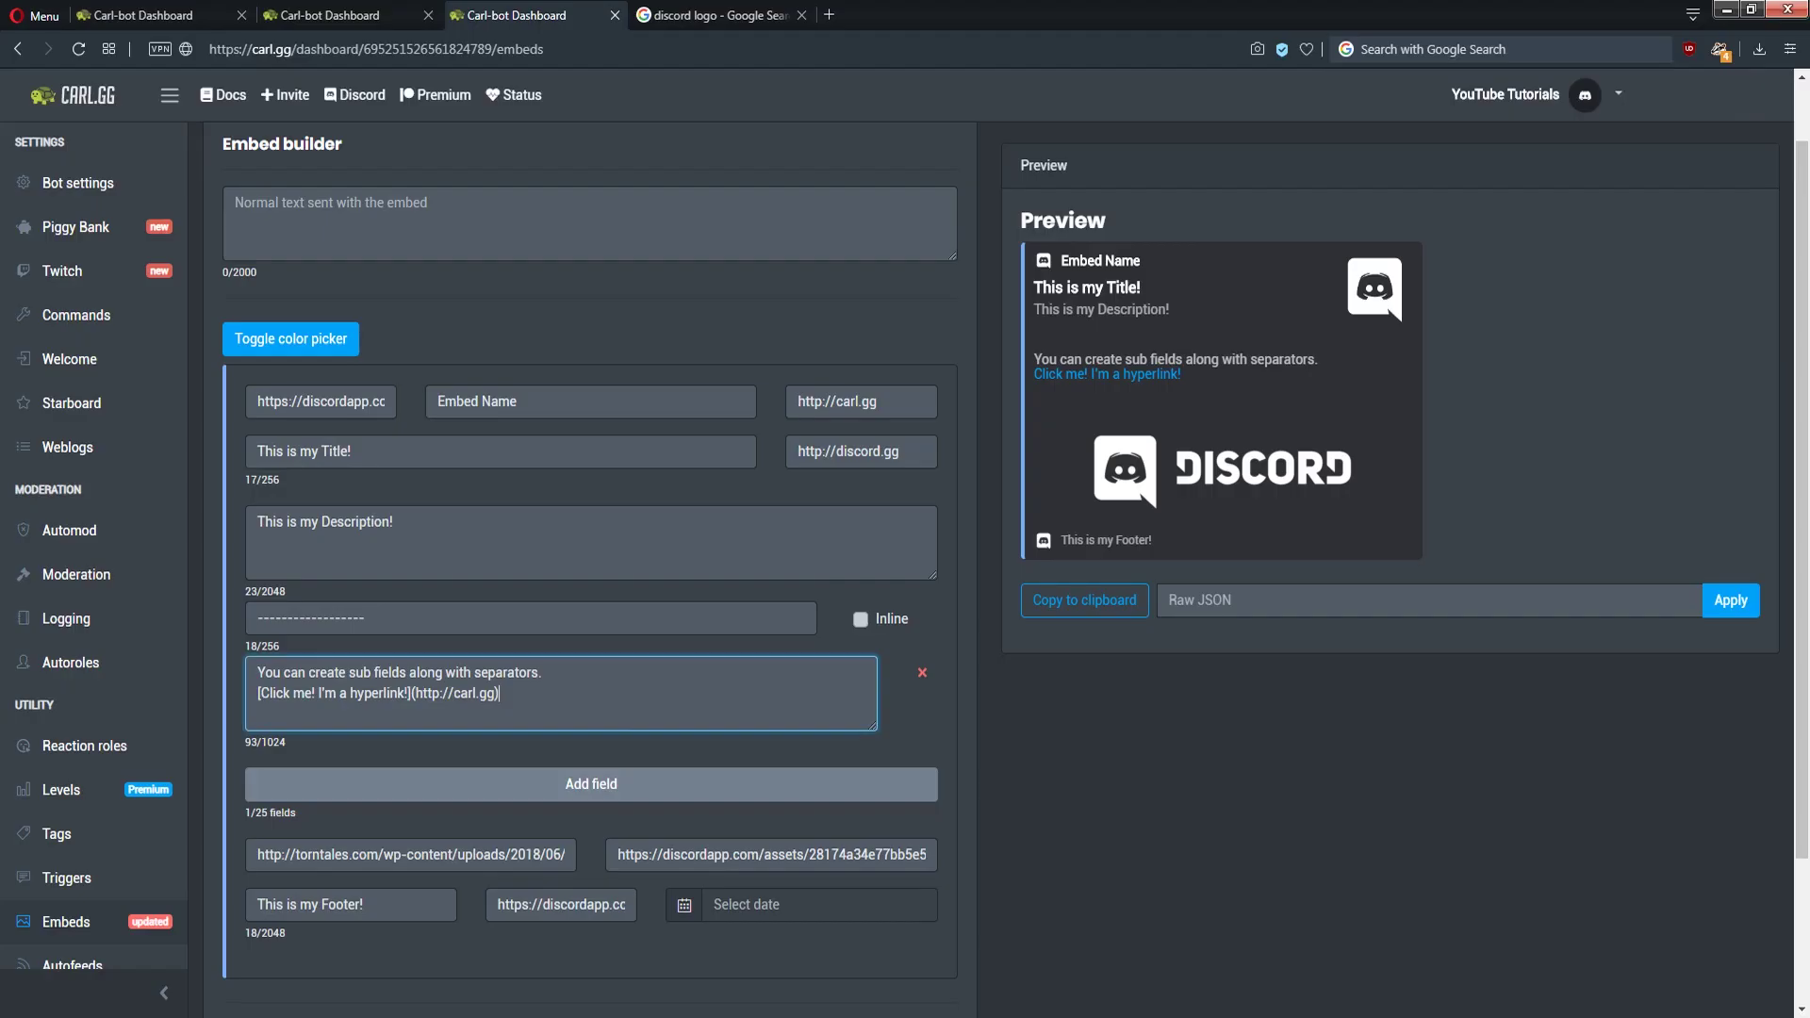
{"action": "left_click", "coordinate": [479, 320]}
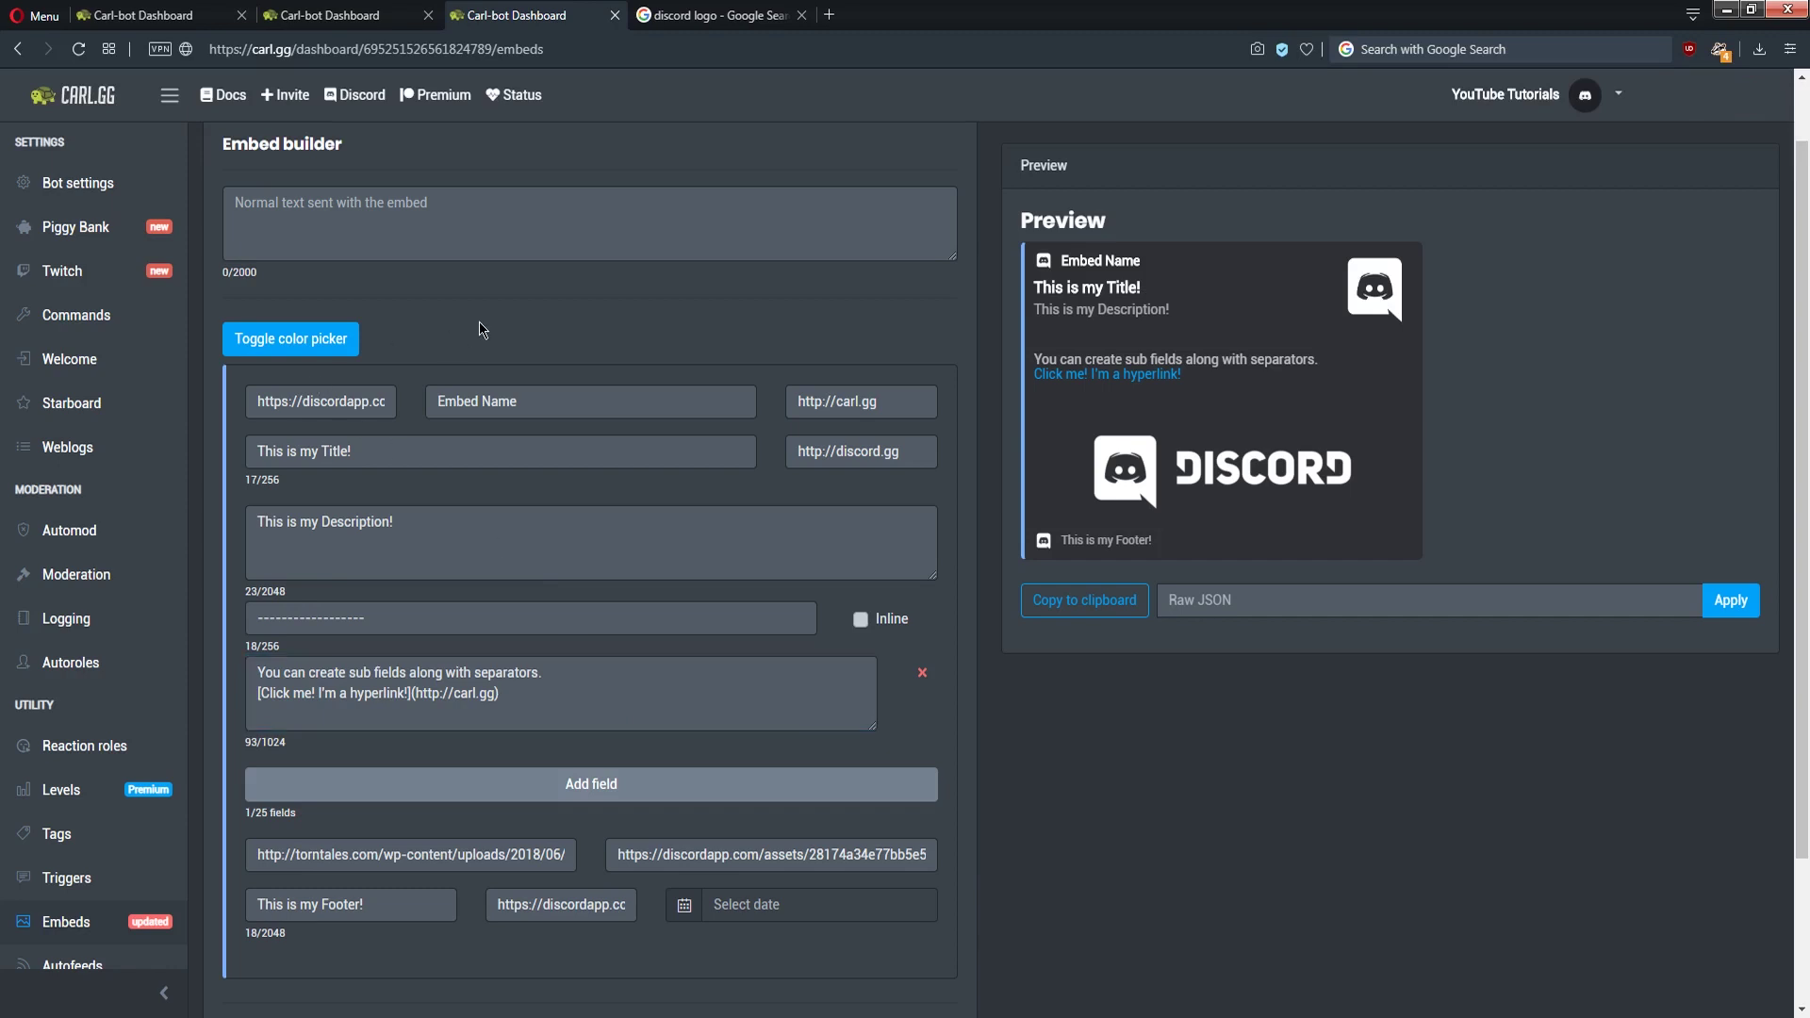
{"action": "left_click", "coordinate": [280, 348]}
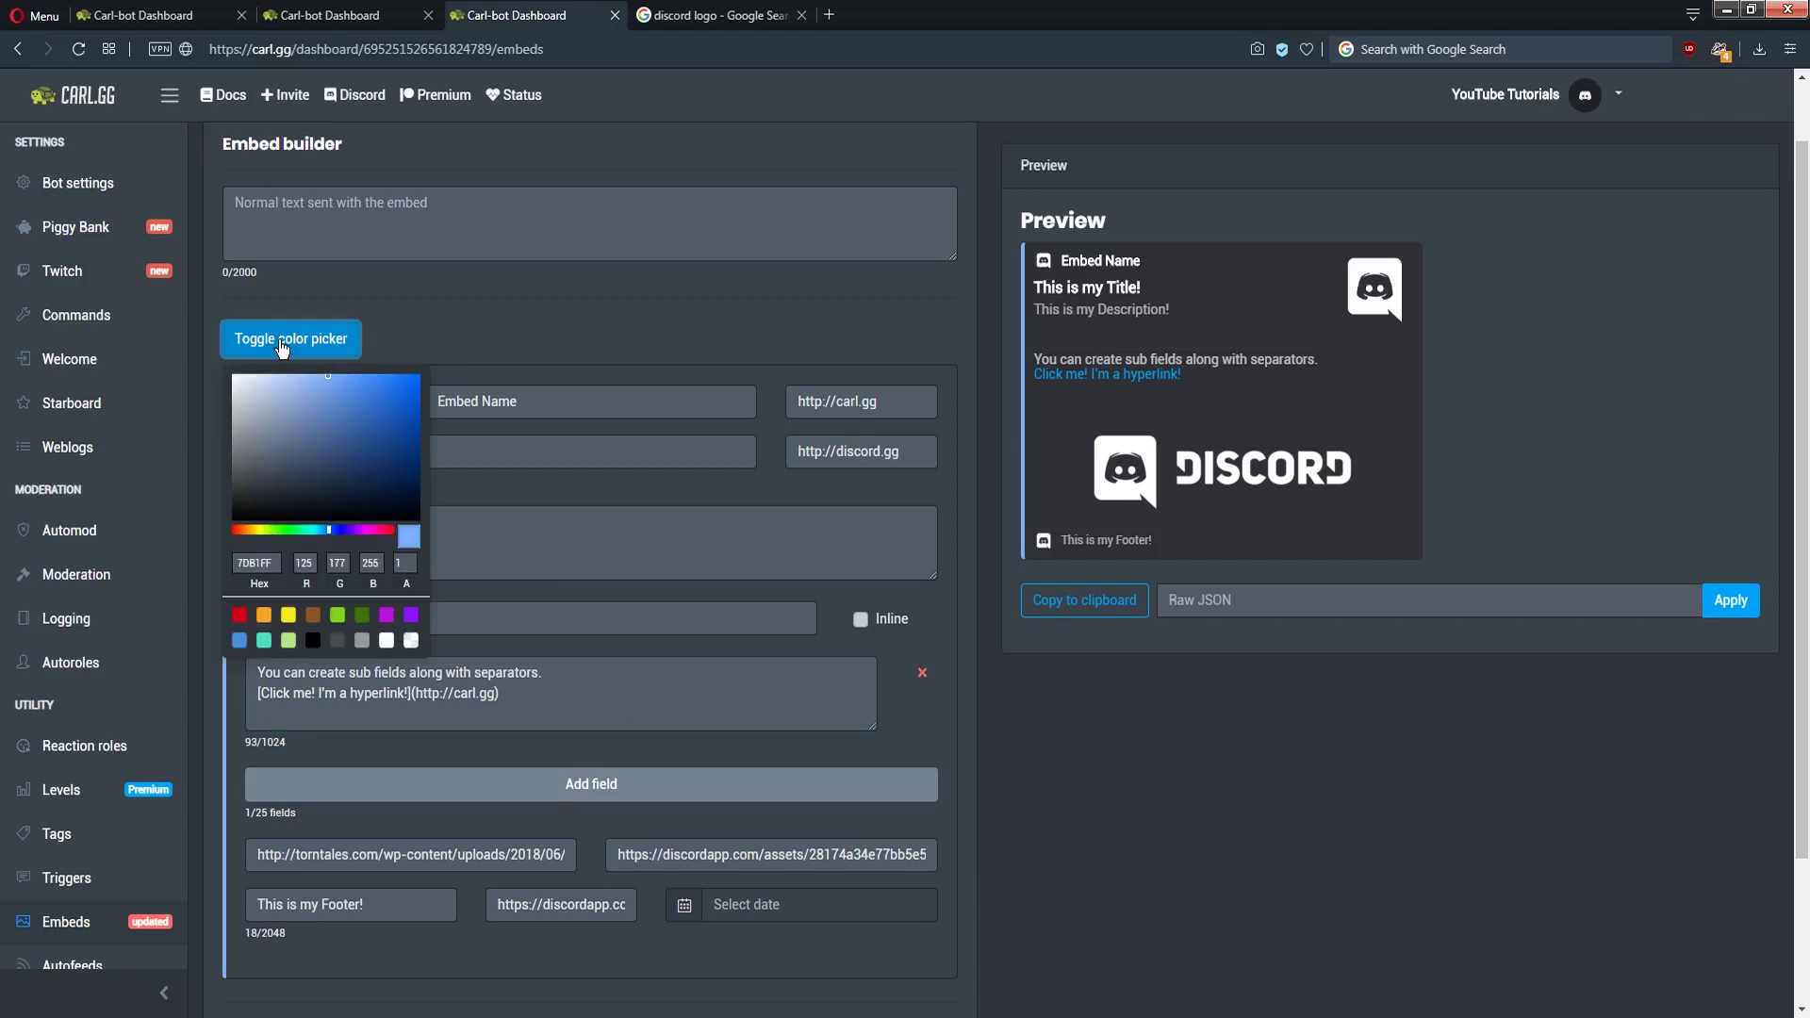
{"action": "left_click_drag", "start_coordinate": [343, 433], "coordinate": [393, 415]}
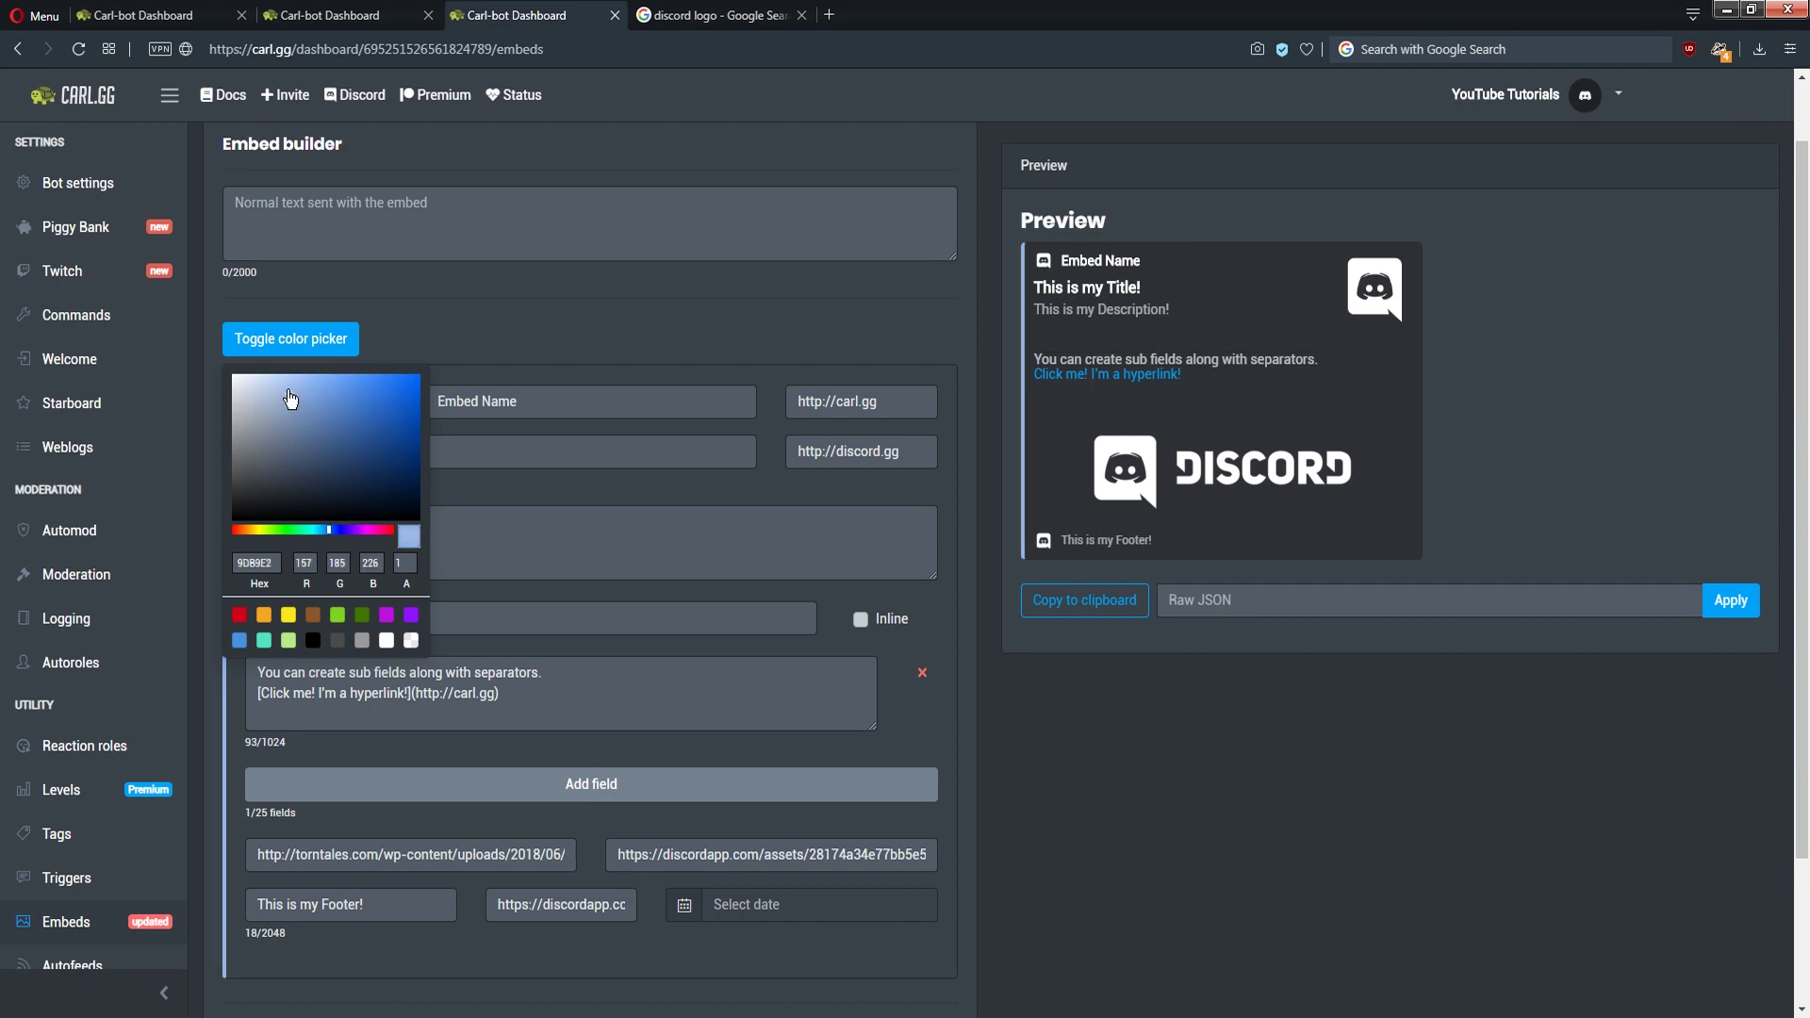
{"action": "left_click", "coordinate": [358, 402]}
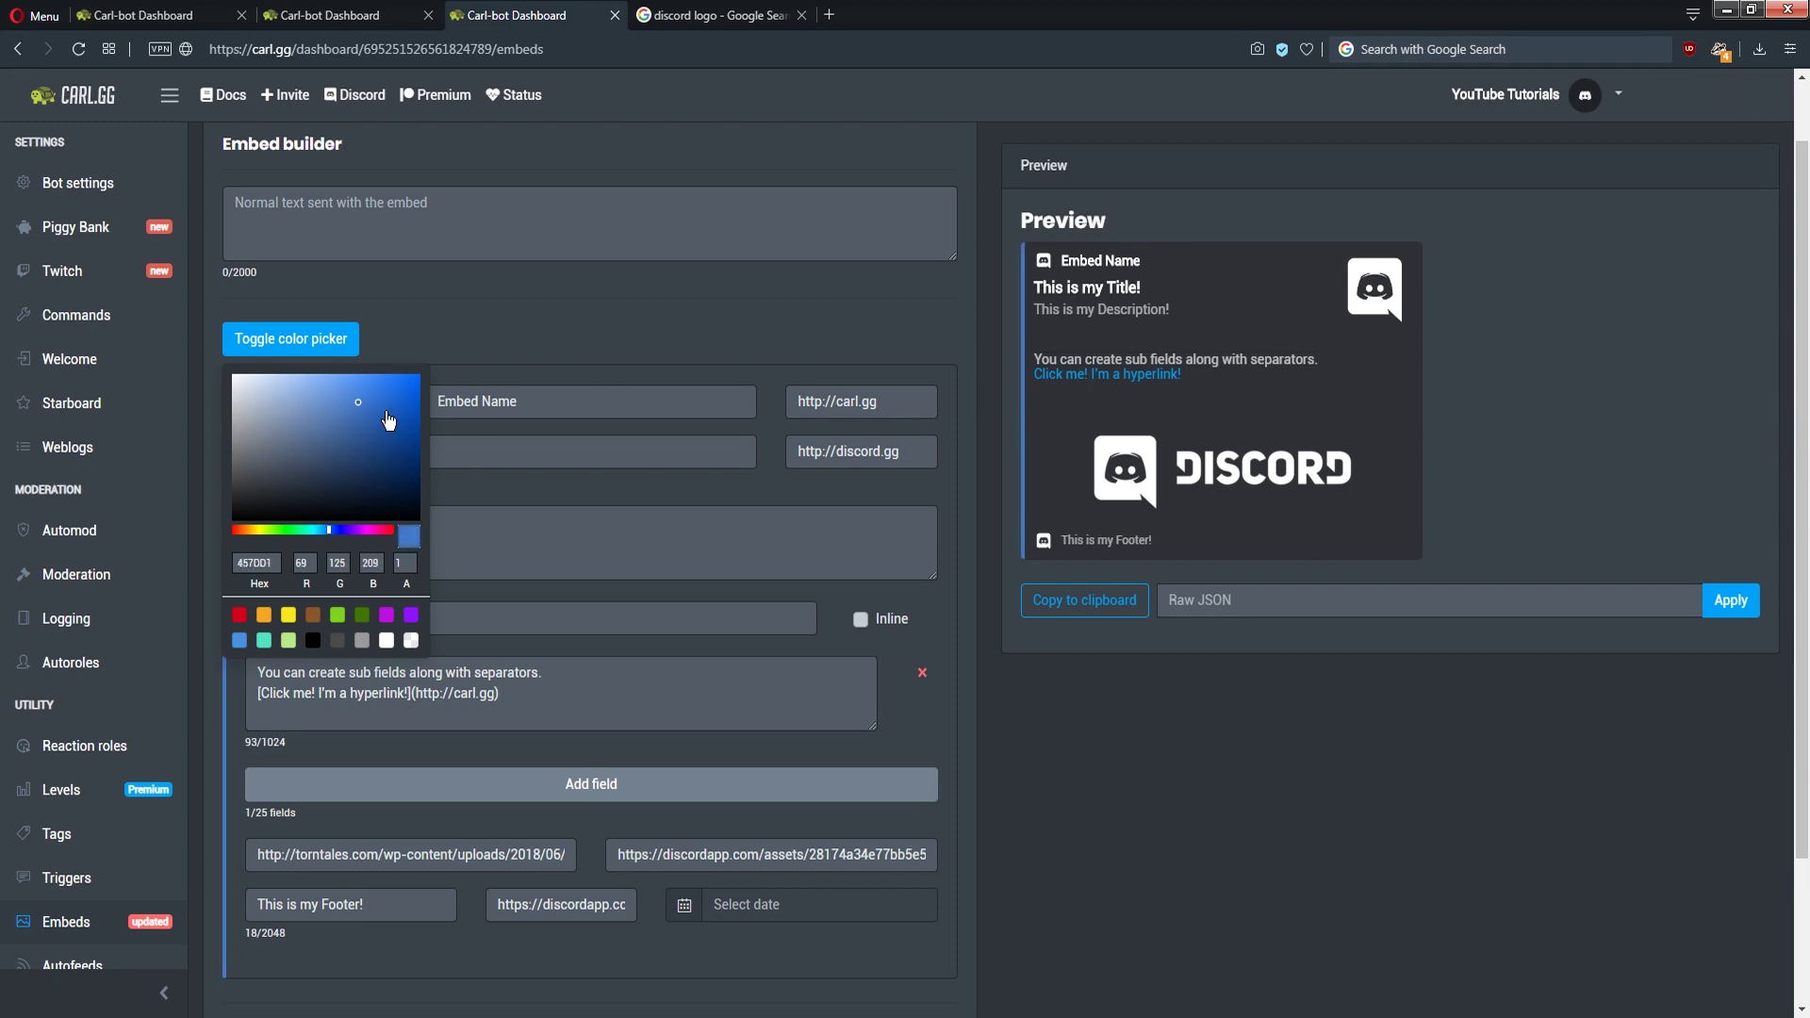
{"action": "mouse_move", "coordinate": [331, 367]}
{"action": "left_mouse_down"}
{"action": "mouse_move", "coordinate": [387, 368]}
{"action": "mouse_move", "coordinate": [336, 373]}
{"action": "left_mouse_up"}
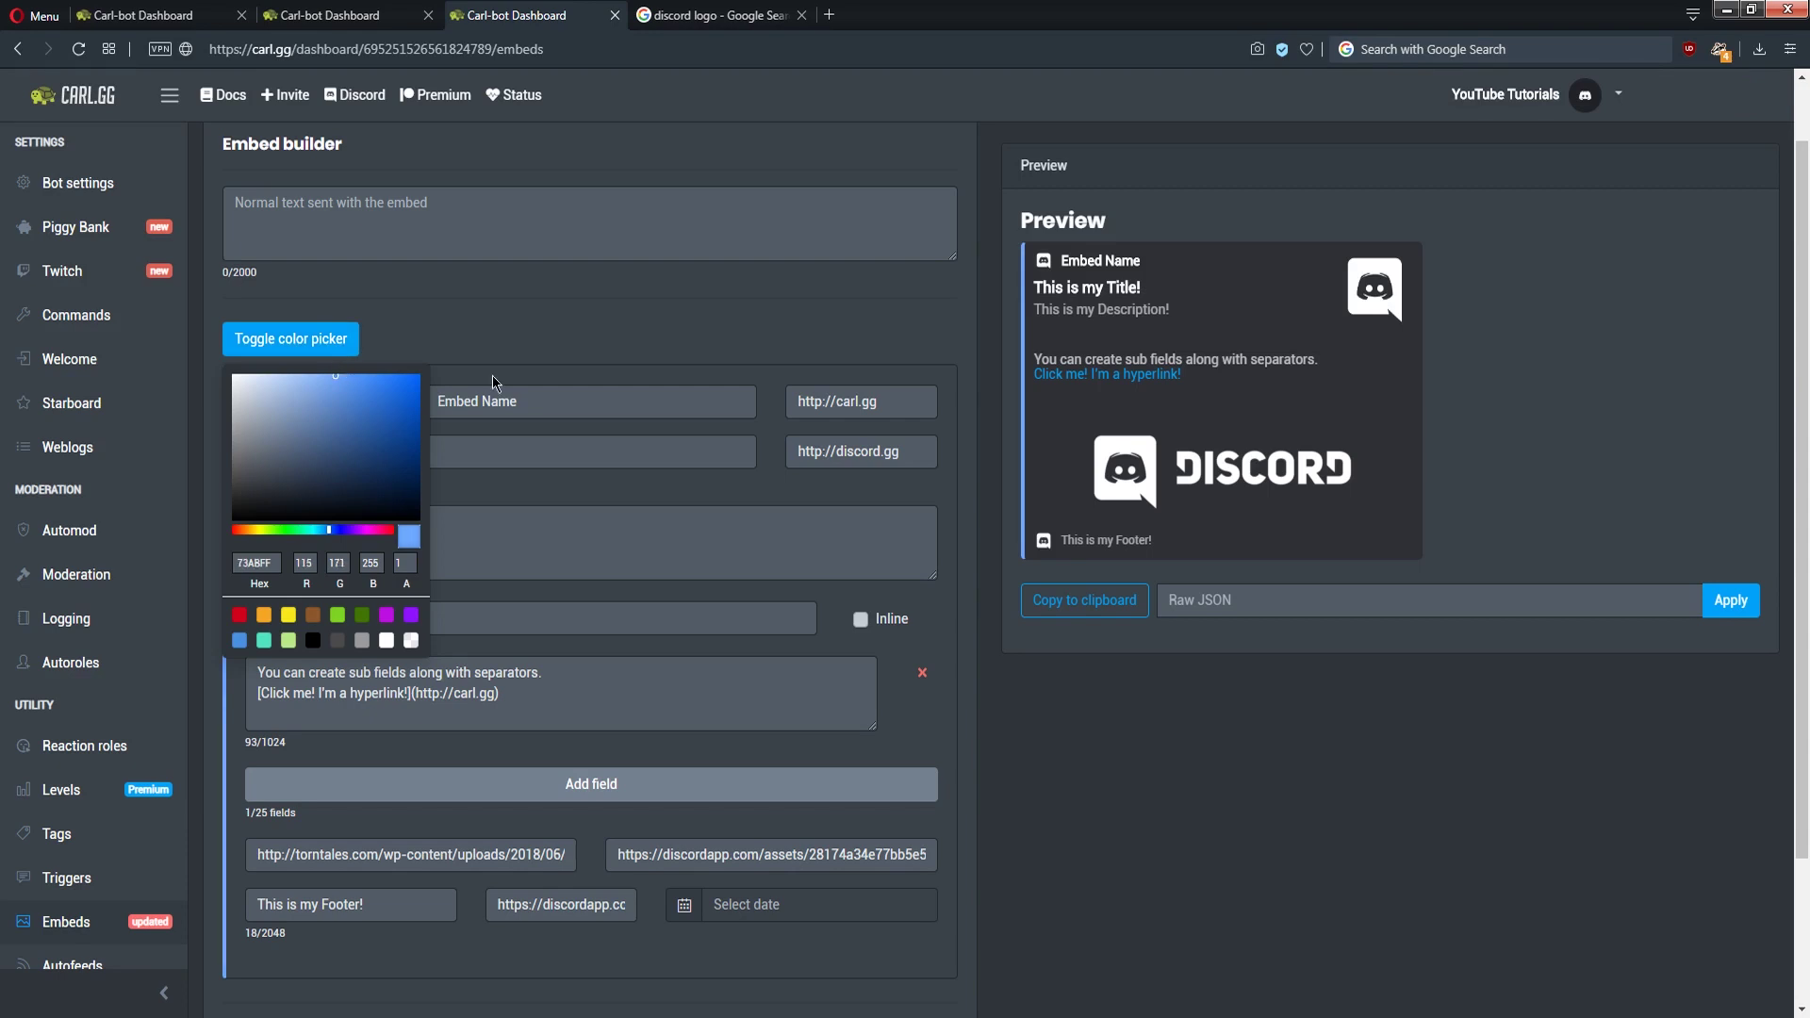
{"action": "left_click", "coordinate": [746, 320]}
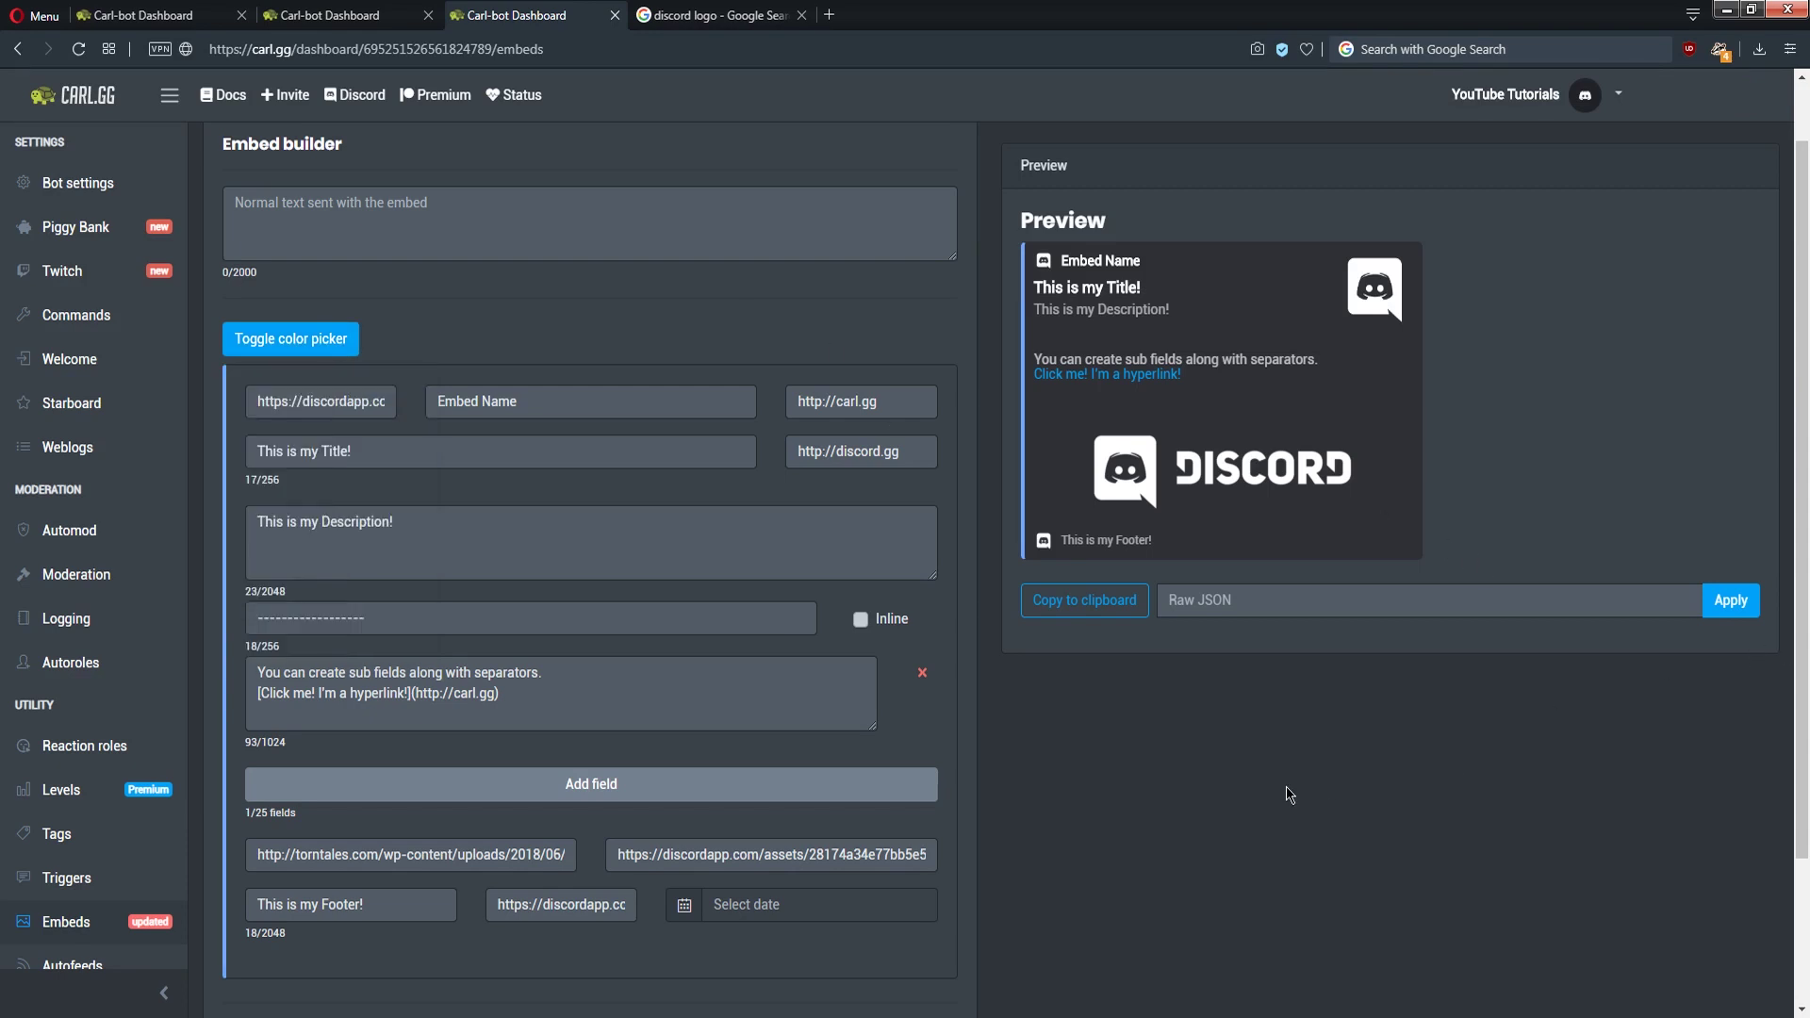
{"action": "scroll", "coordinate": [1290, 795], "scroll_direction": "down", "scroll_amount": 2}
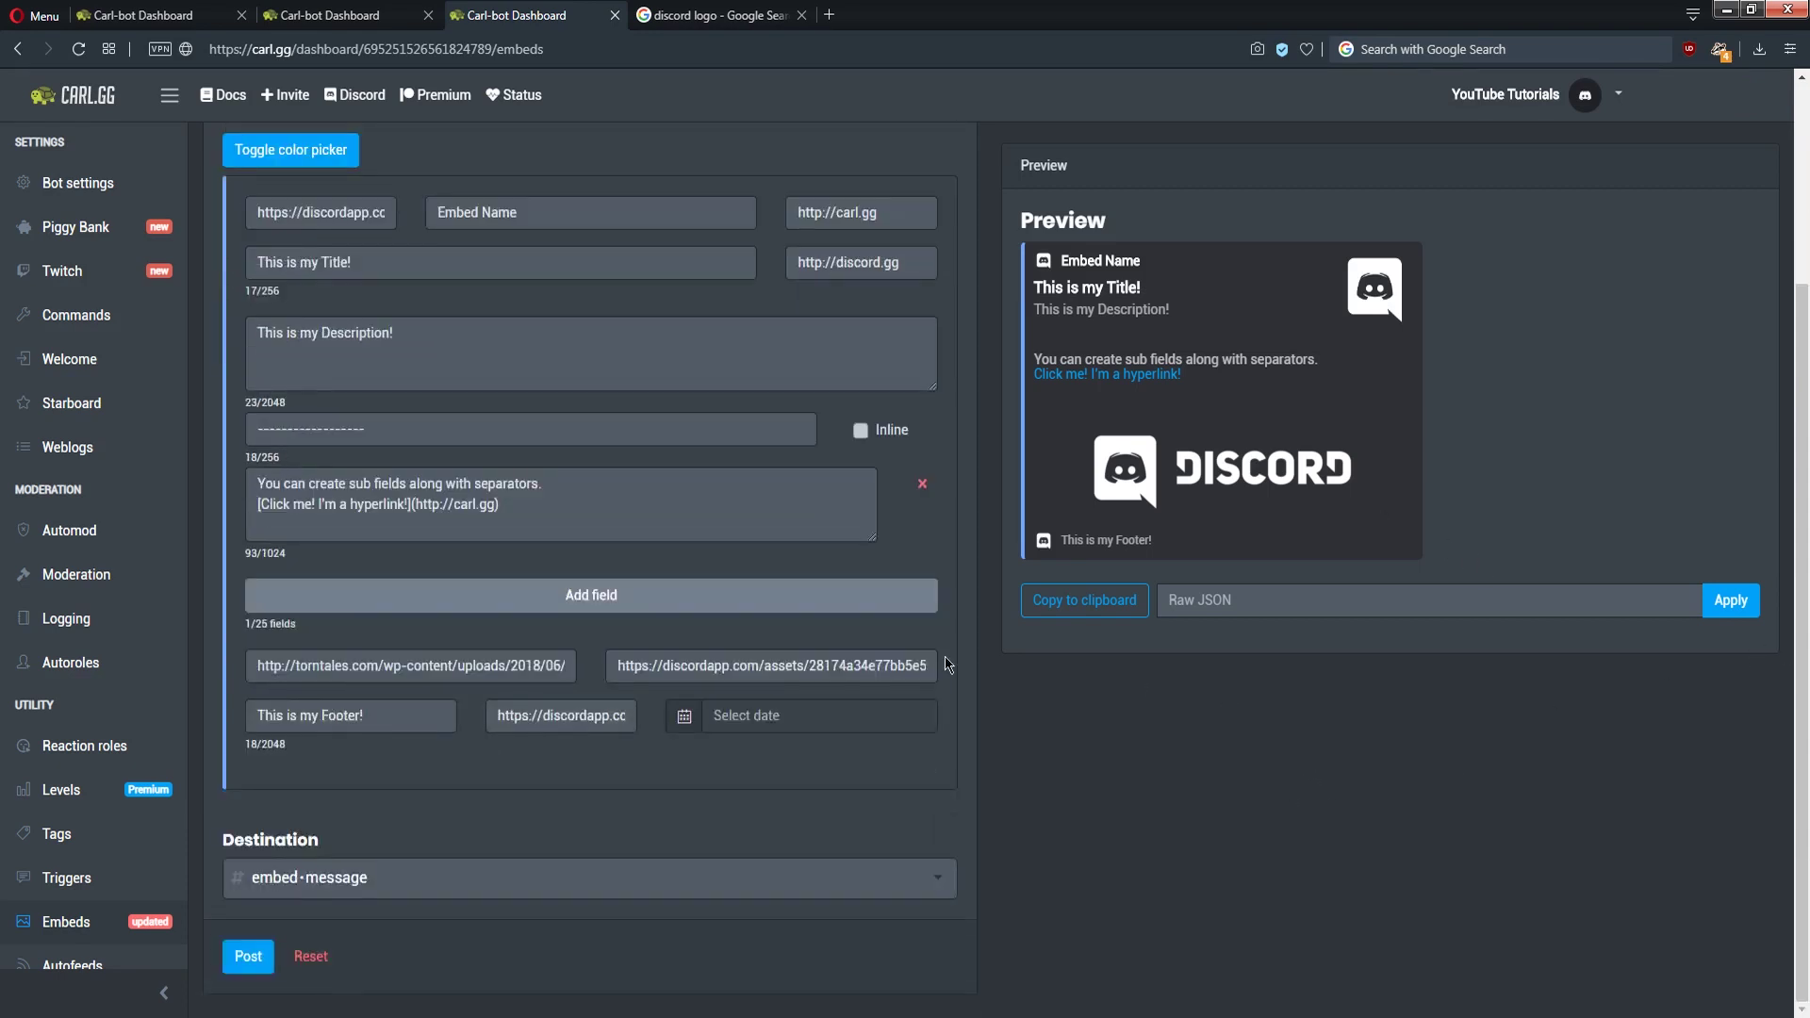
Post the embed with the separator field and hyperlink to #embed-message from the dashboard
{"action": "left_click", "coordinate": [247, 956]}
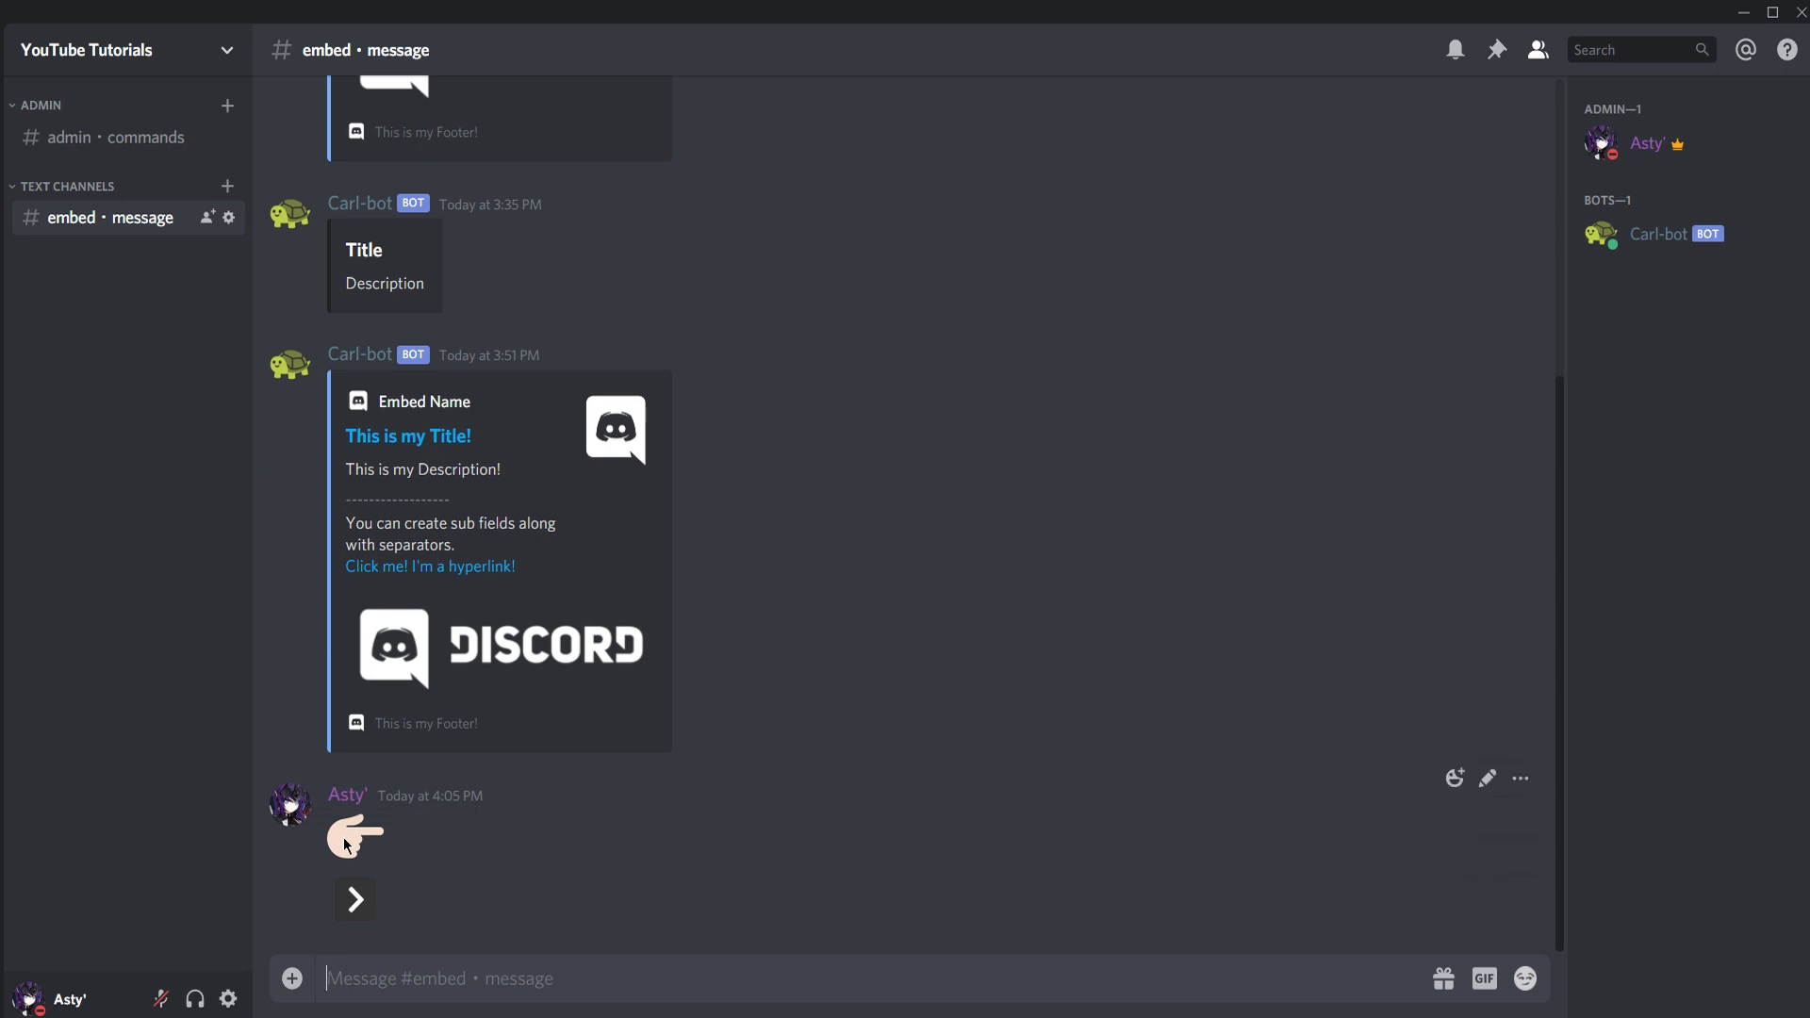
Back in the dashboard, type the :point_right: emoji shortcode at the start of the description
{"action": "key", "text": "alt+Tab"}
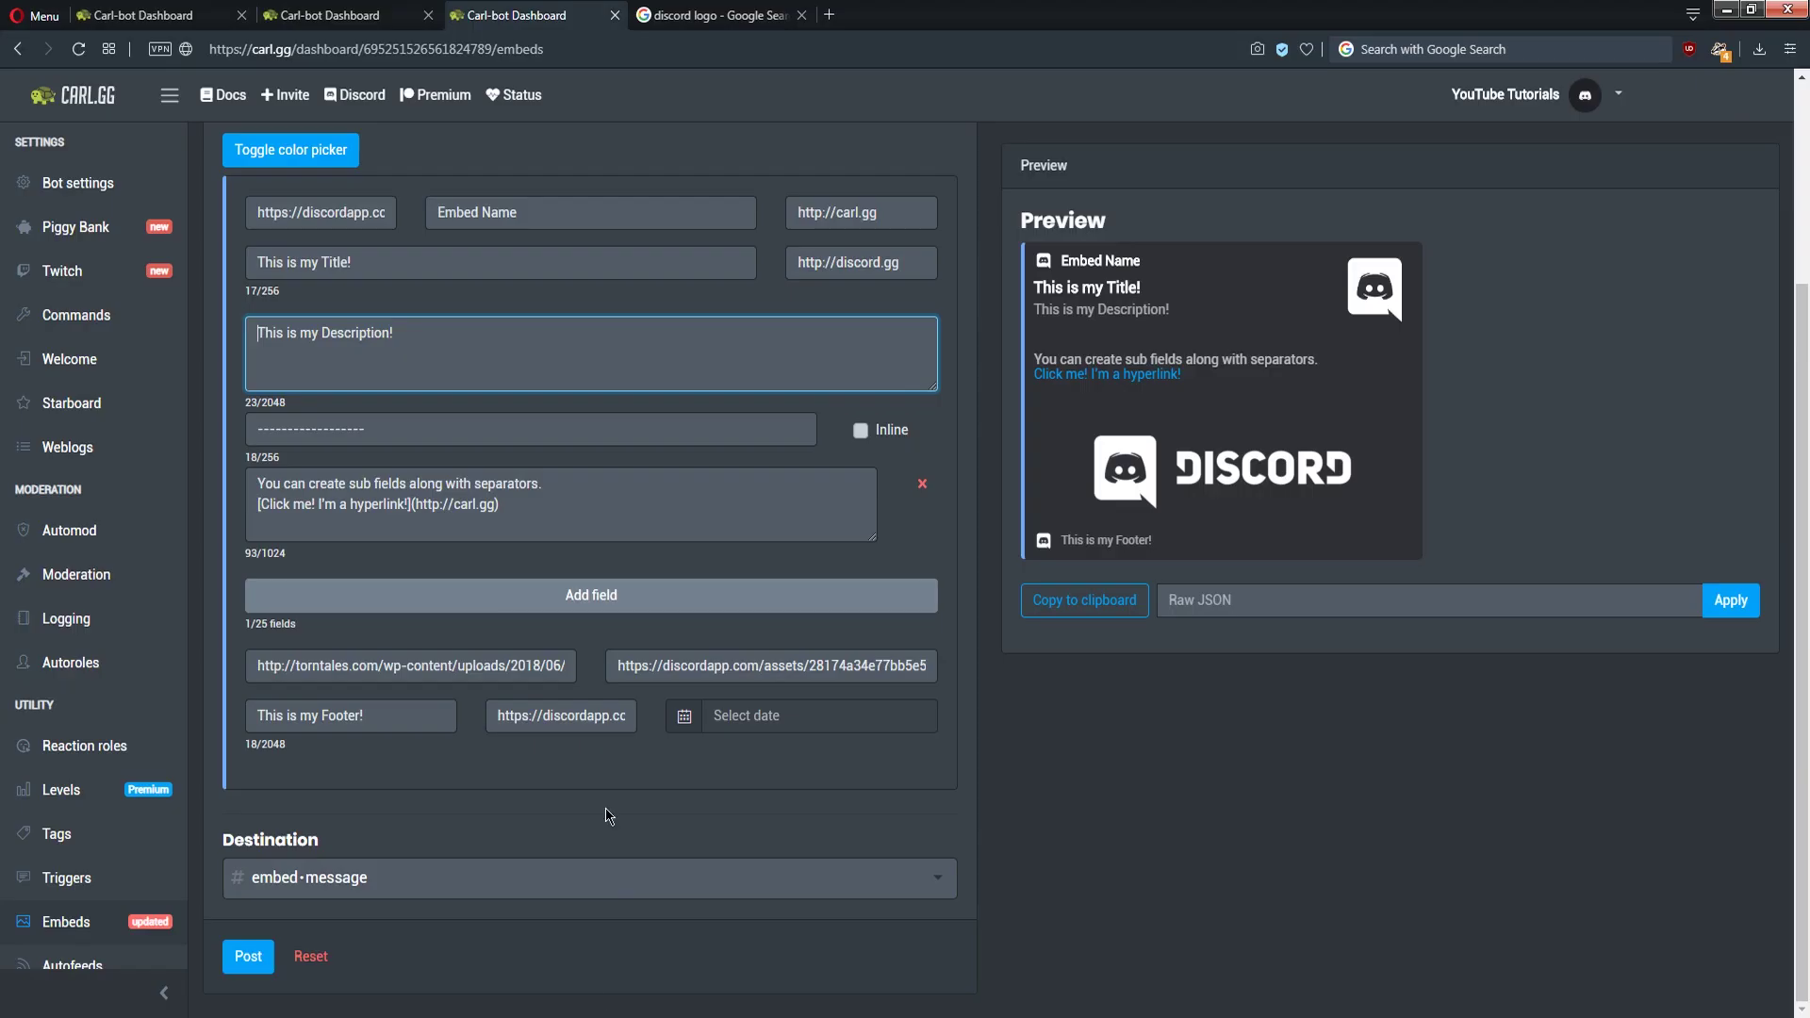
{"action": "type", "text": ":point_ro"}
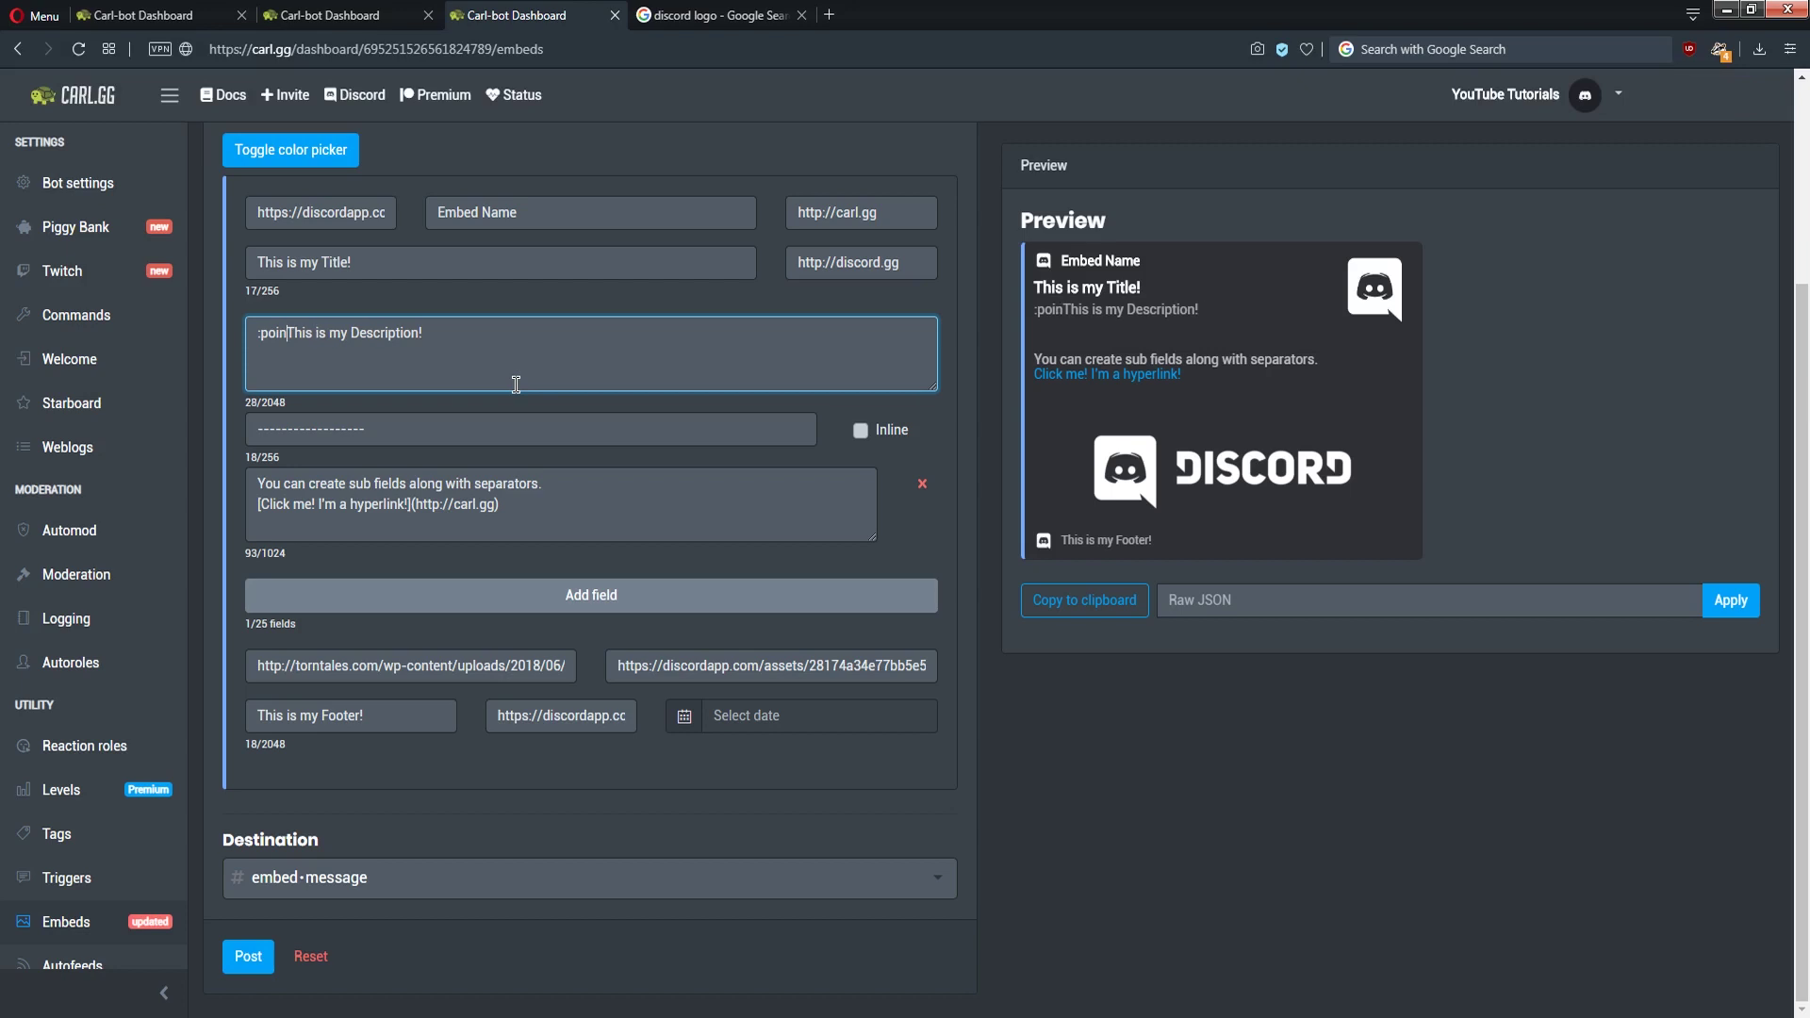
{"action": "type", "text": "ght"}
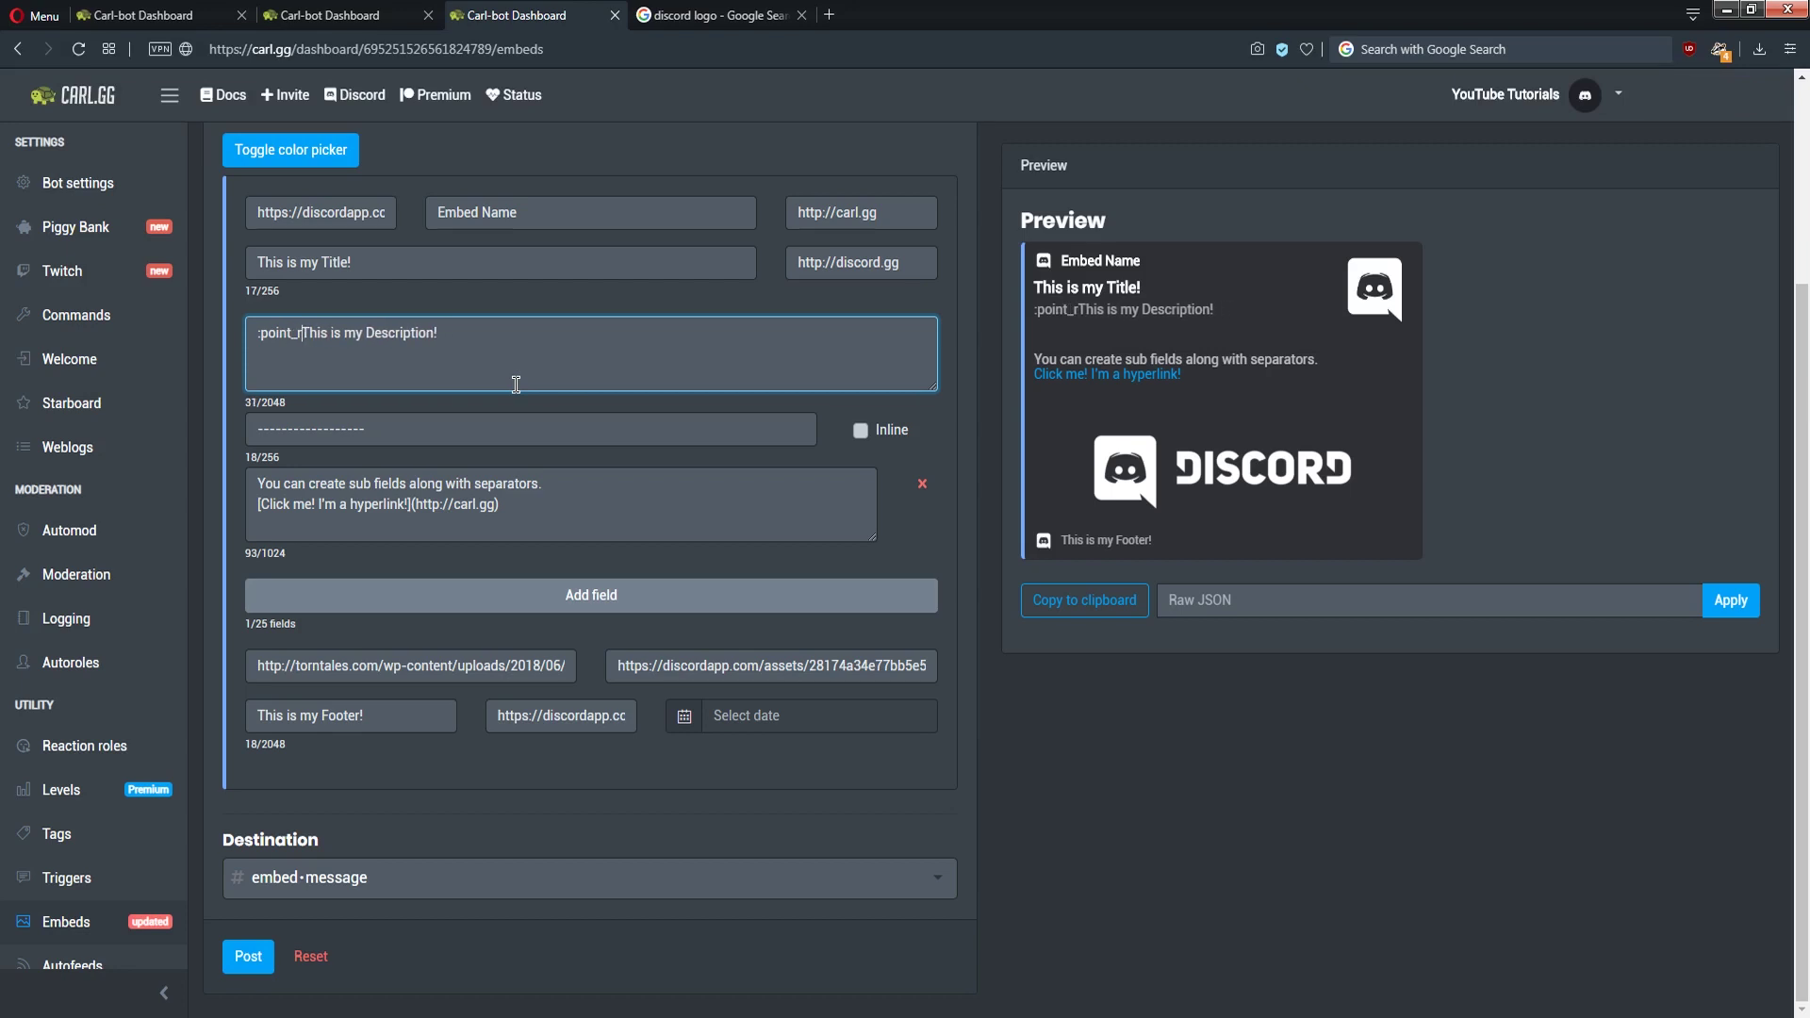
{"action": "type", "text": ":"}
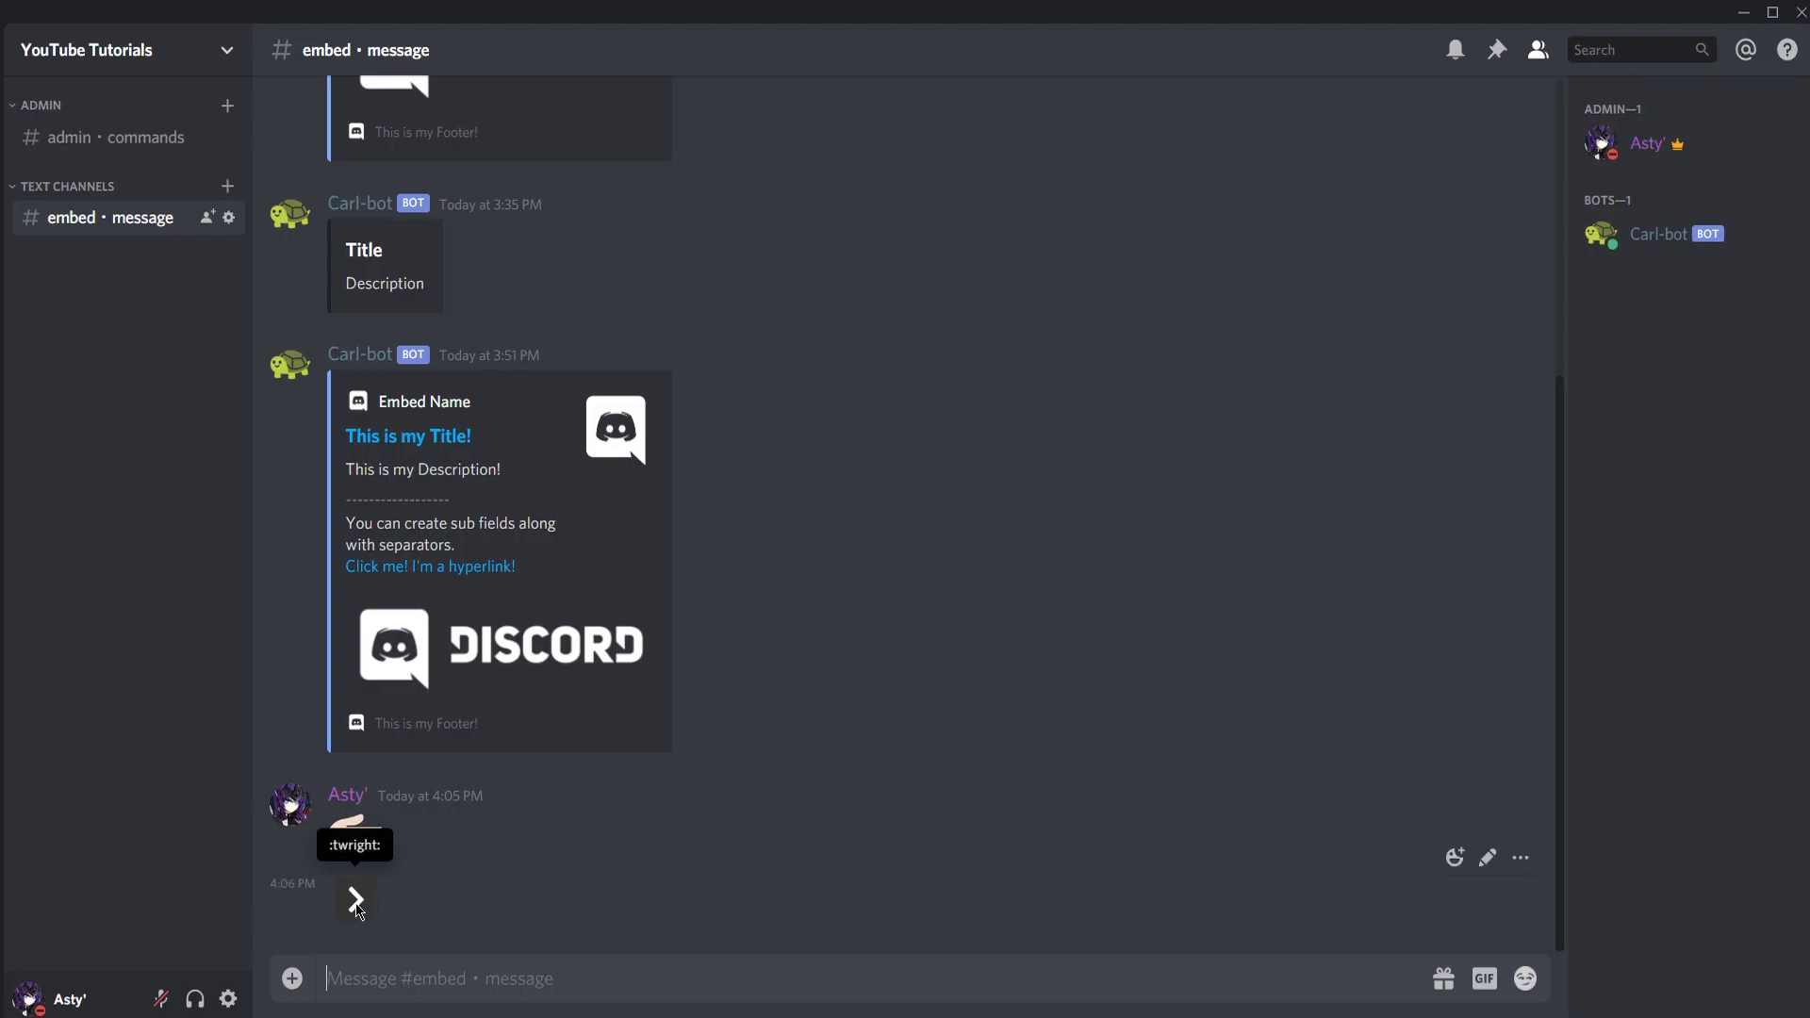
Edit the last Discord message to put a backslash before the twright arrow emoji, revealing its code
{"action": "left_click", "coordinate": [450, 962]}
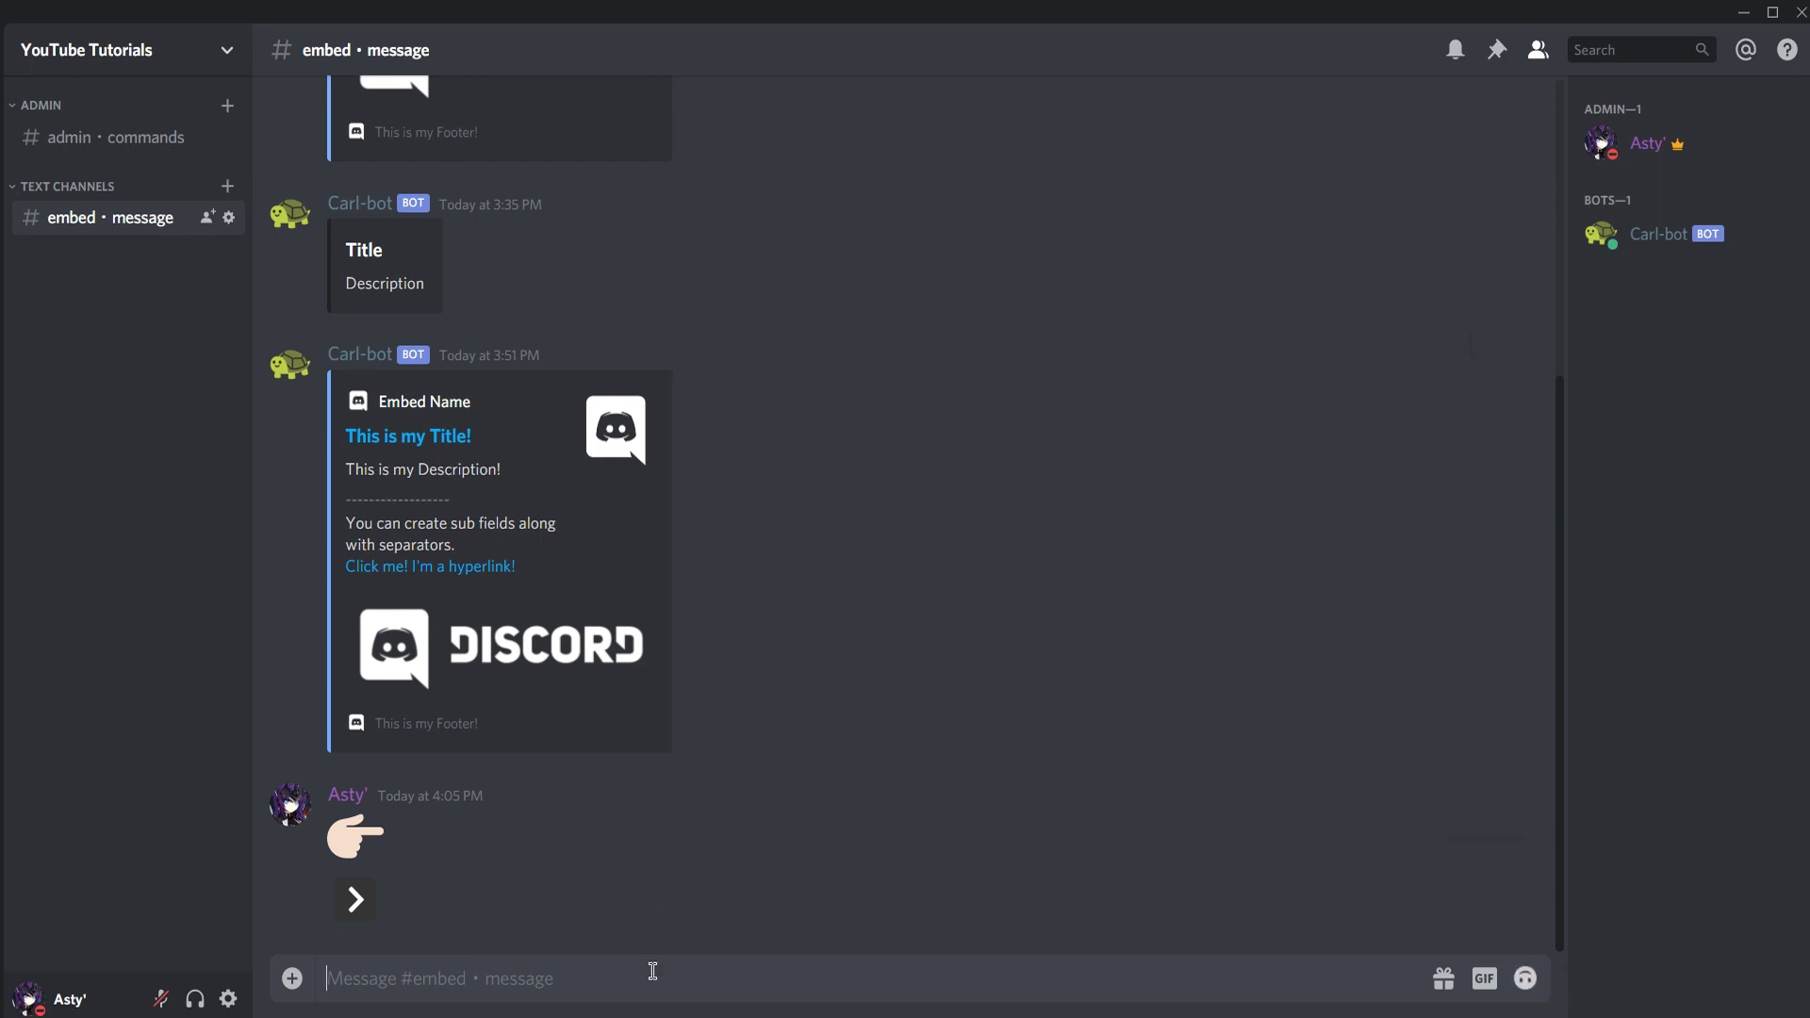
{"action": "key", "text": "Up"}
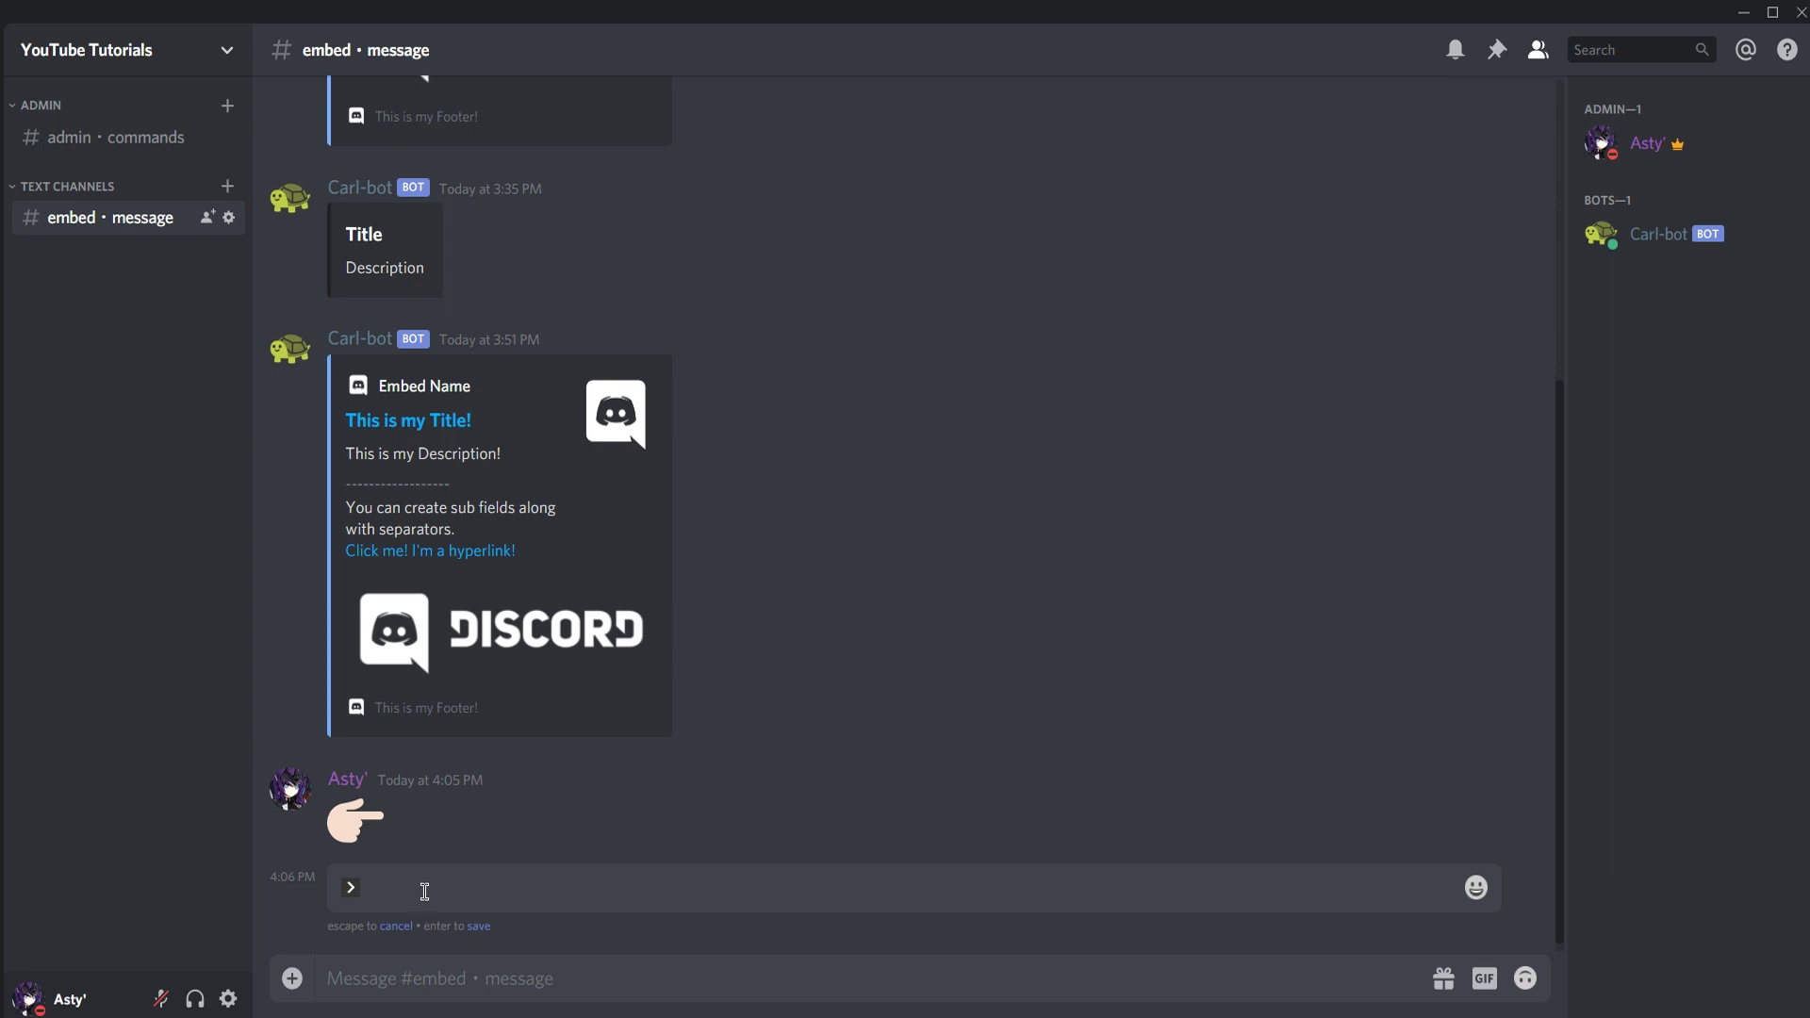
{"action": "key", "text": "Left"}
{"action": "type", "text": "\\"}
{"action": "key", "text": "Return"}
Select and copy the twright emoji's full raw code from the edited message
{"action": "left_click_drag", "start_coordinate": [327, 915], "coordinate": [602, 919]}
{"action": "left_click", "coordinate": [739, 898]}
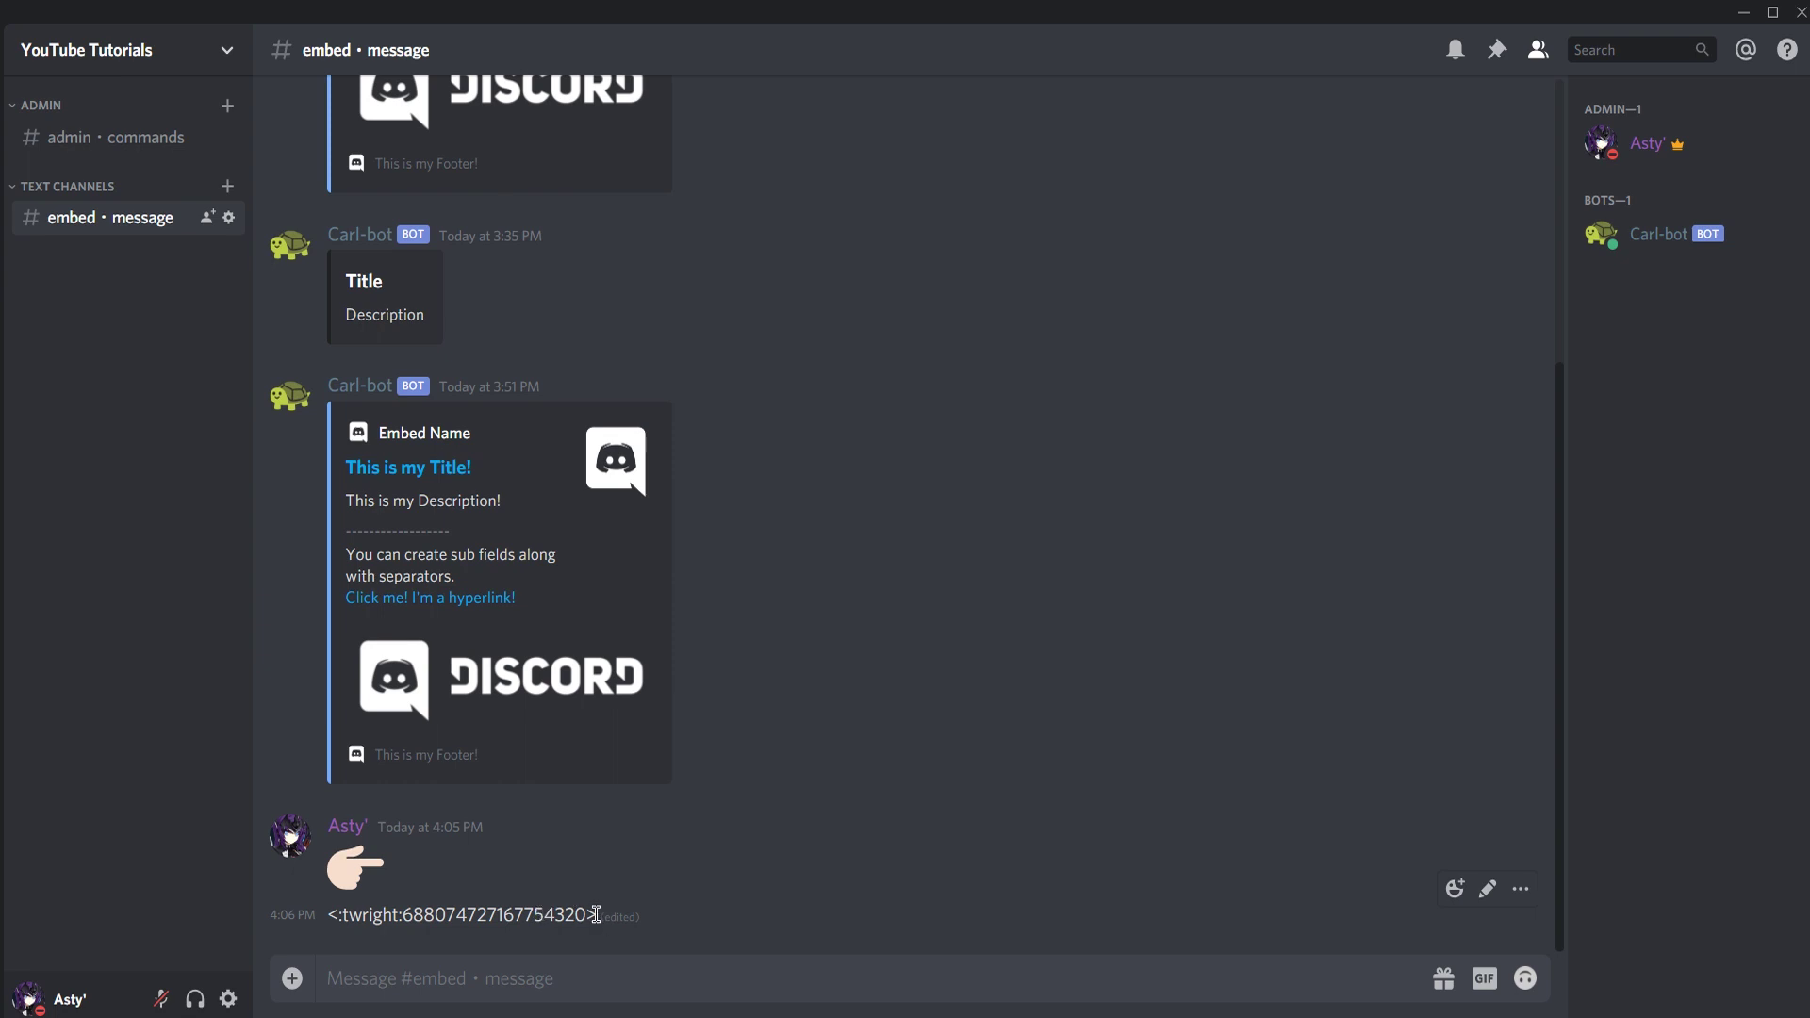
{"action": "left_click_drag", "start_coordinate": [595, 914], "coordinate": [326, 914]}
{"action": "key", "text": "ctrl+c"}
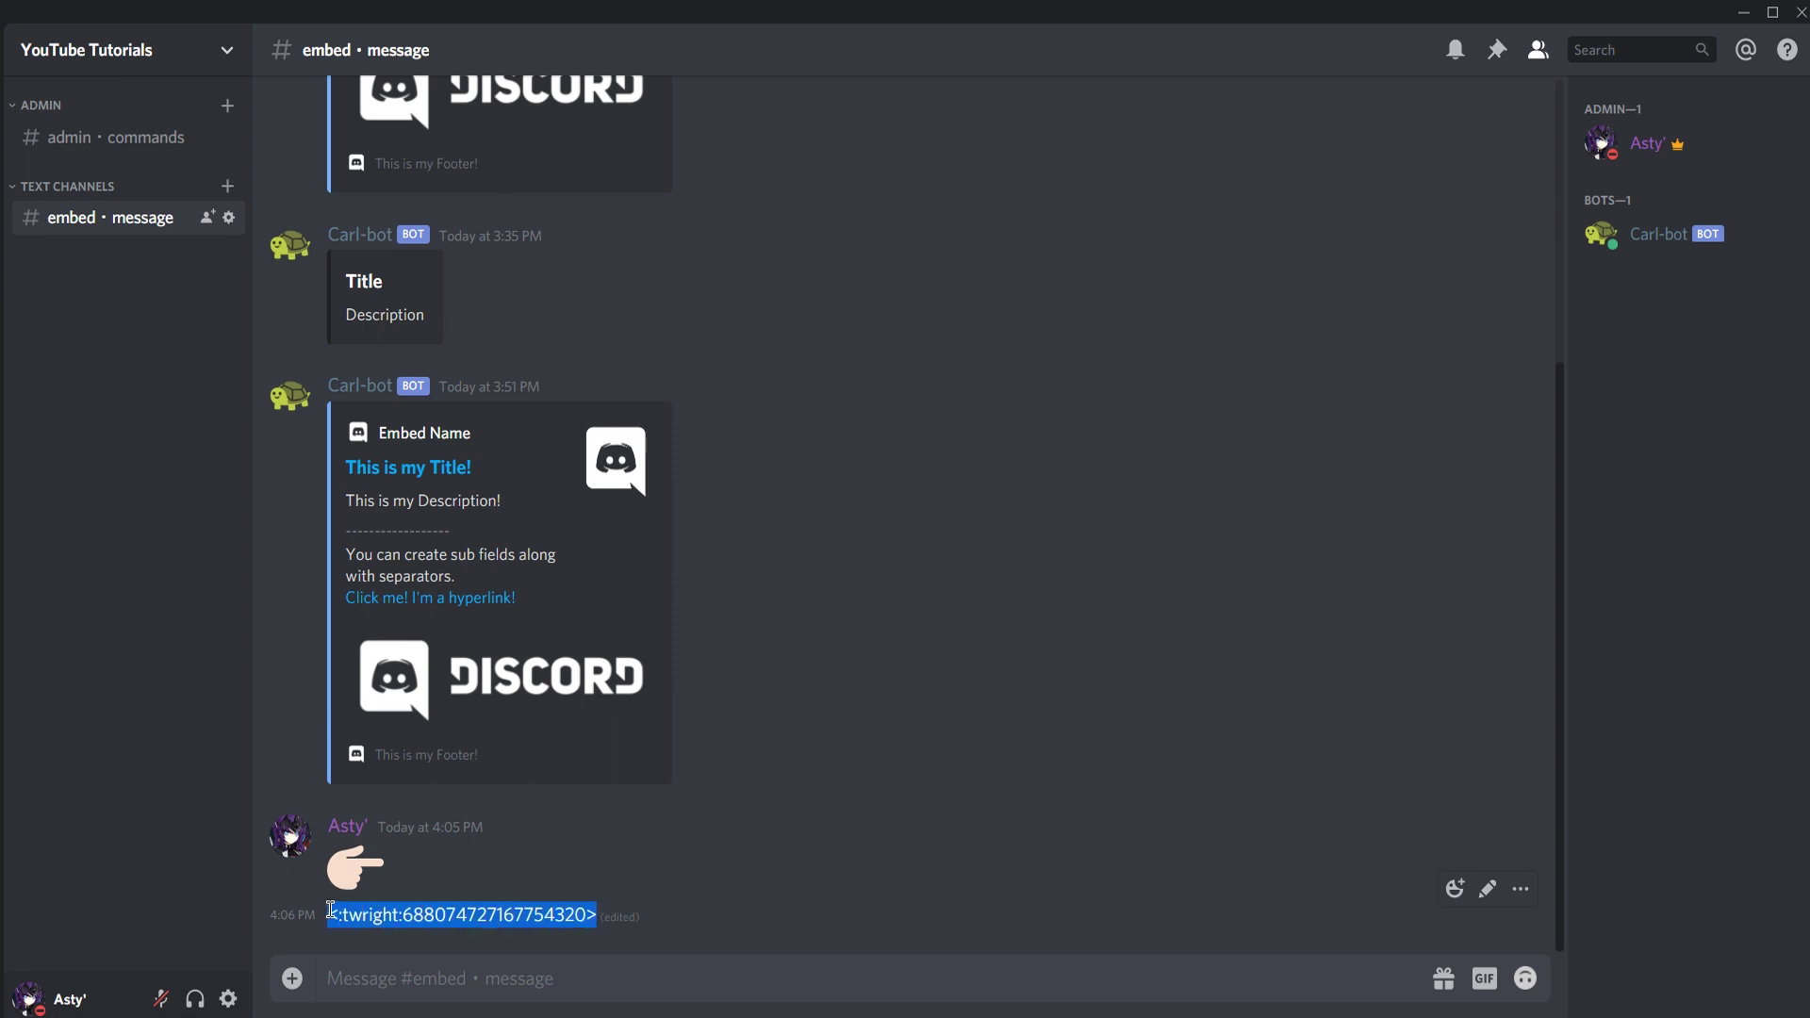
{"action": "key", "text": "alt+Tab"}
Add a new field line with the pasted twright emoji code and 'Test', then post the embed
{"action": "left_click", "coordinate": [586, 517]}
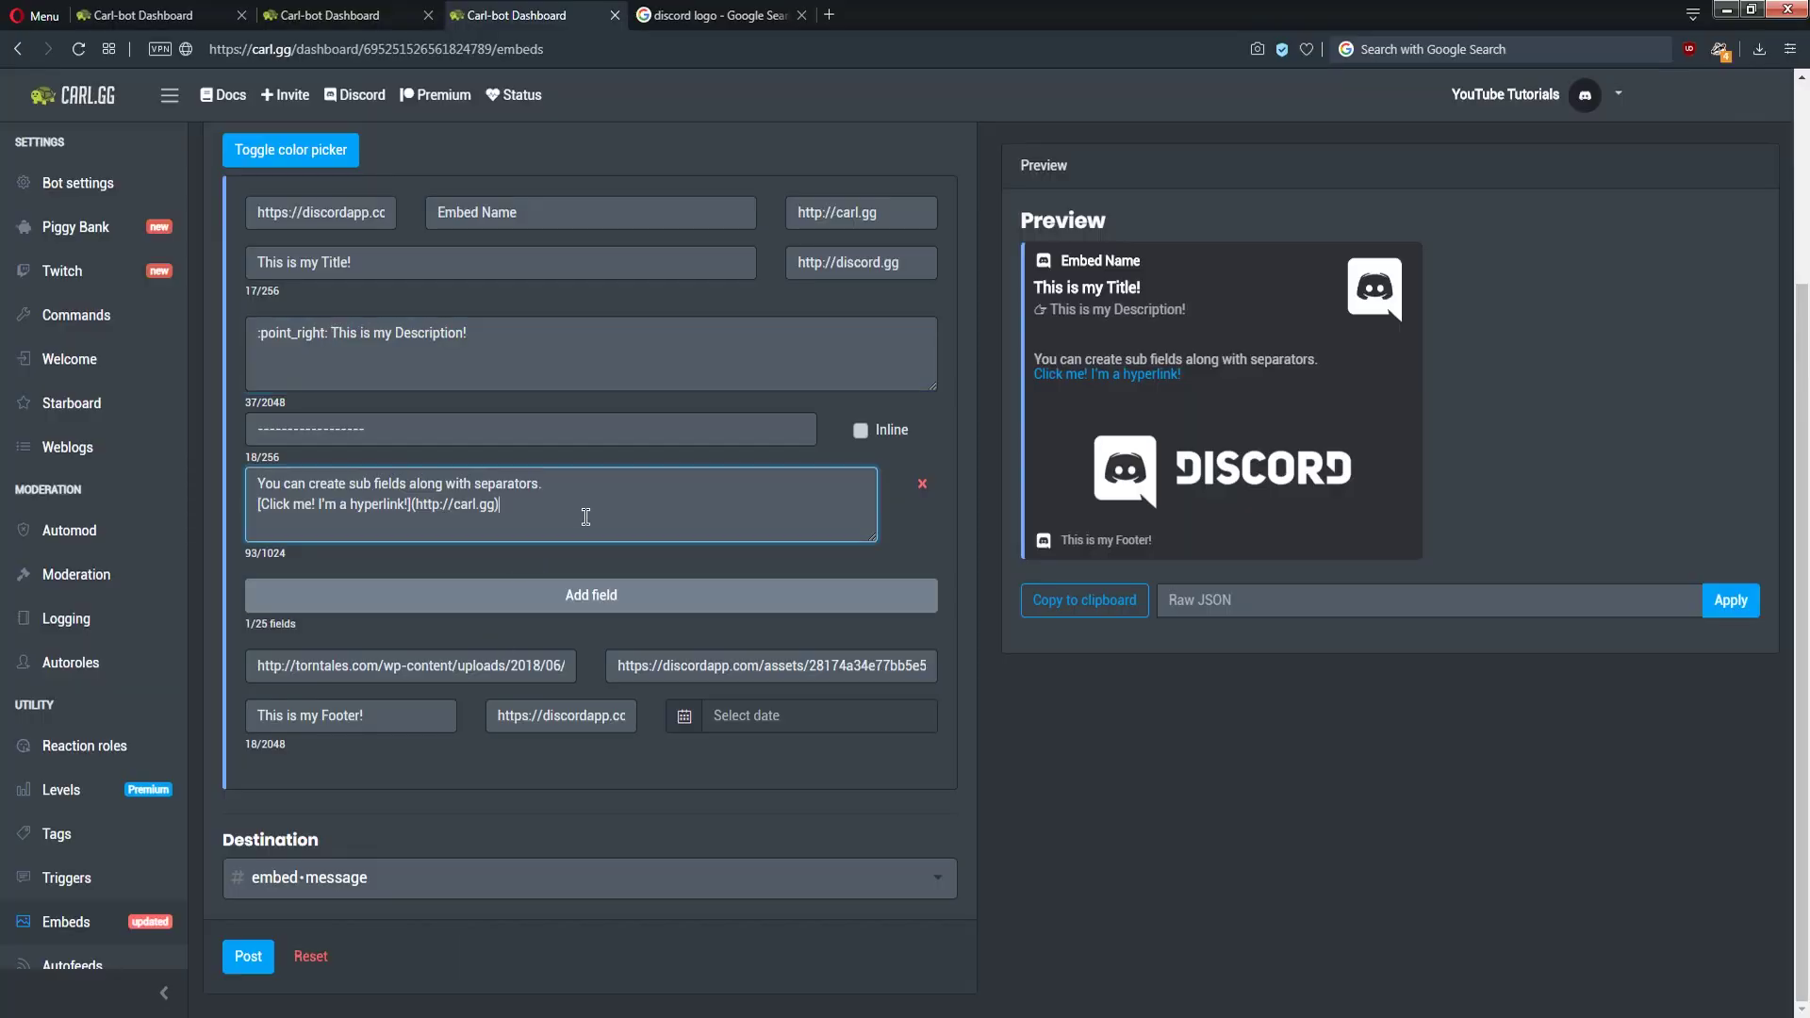
{"action": "key", "text": "Return"}
{"action": "key", "text": "ctrl+v"}
{"action": "type", "text": "Test"}
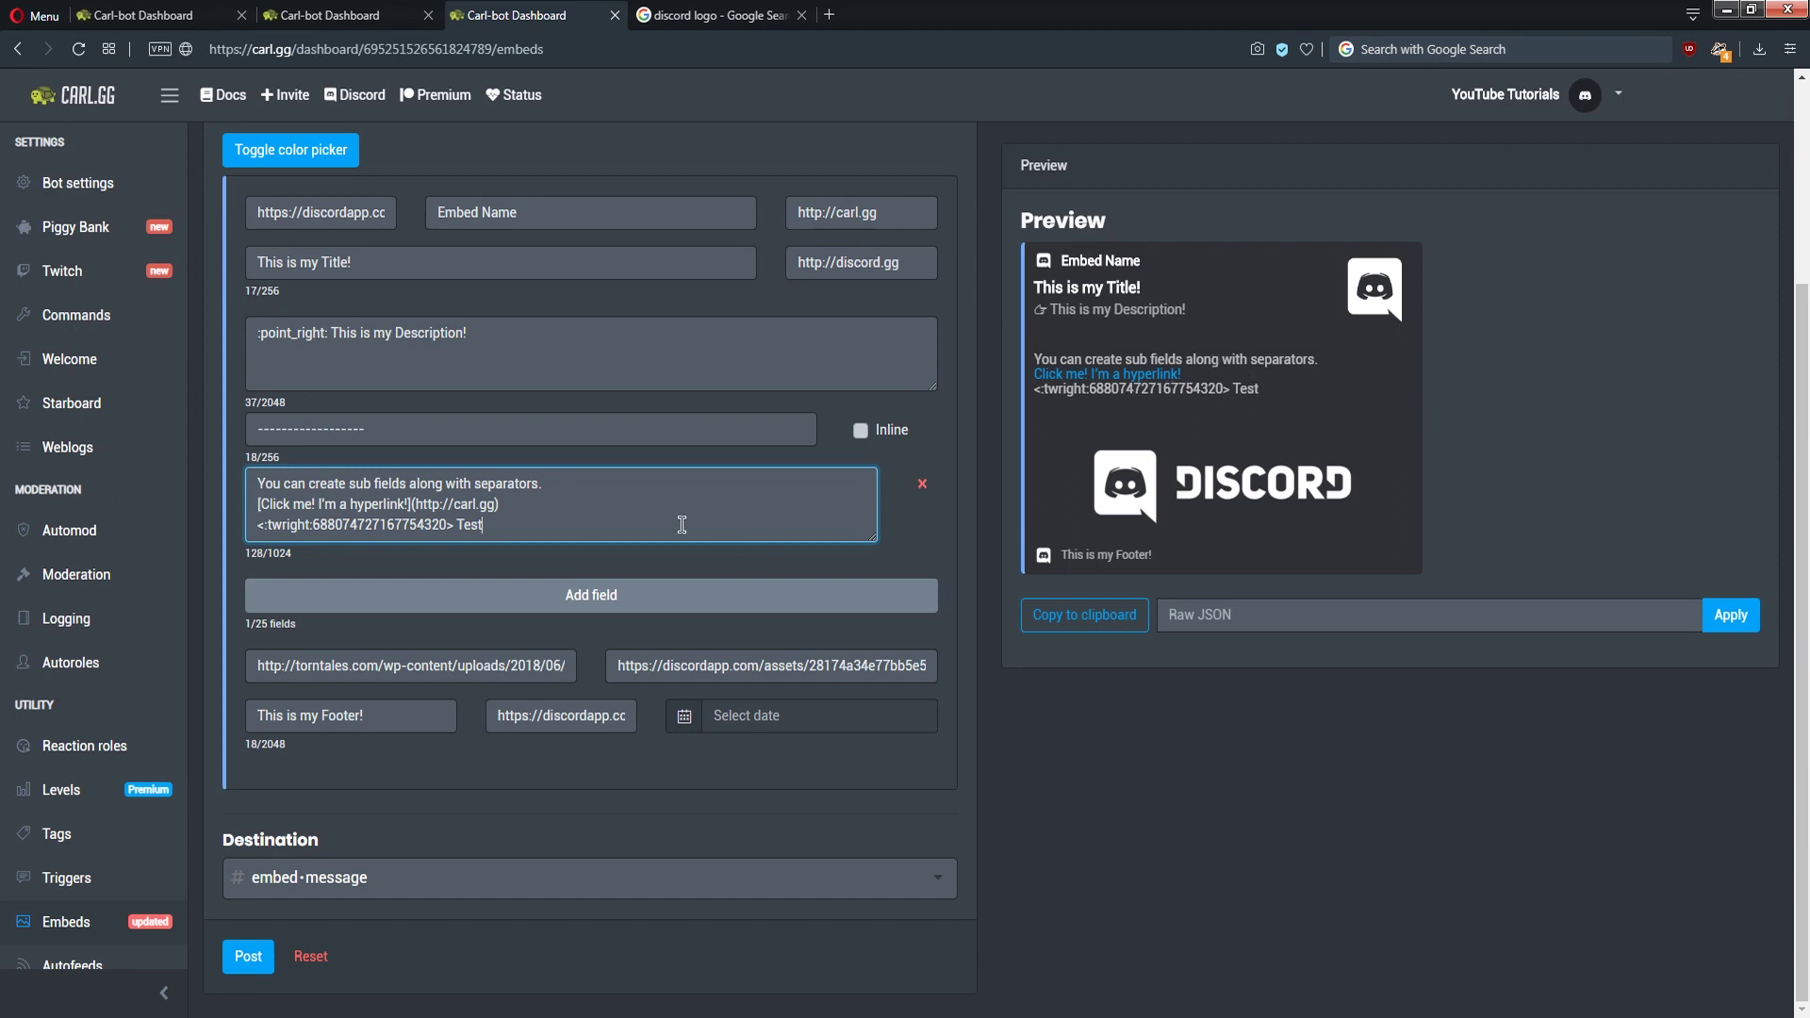
{"action": "left_click", "coordinate": [247, 959]}
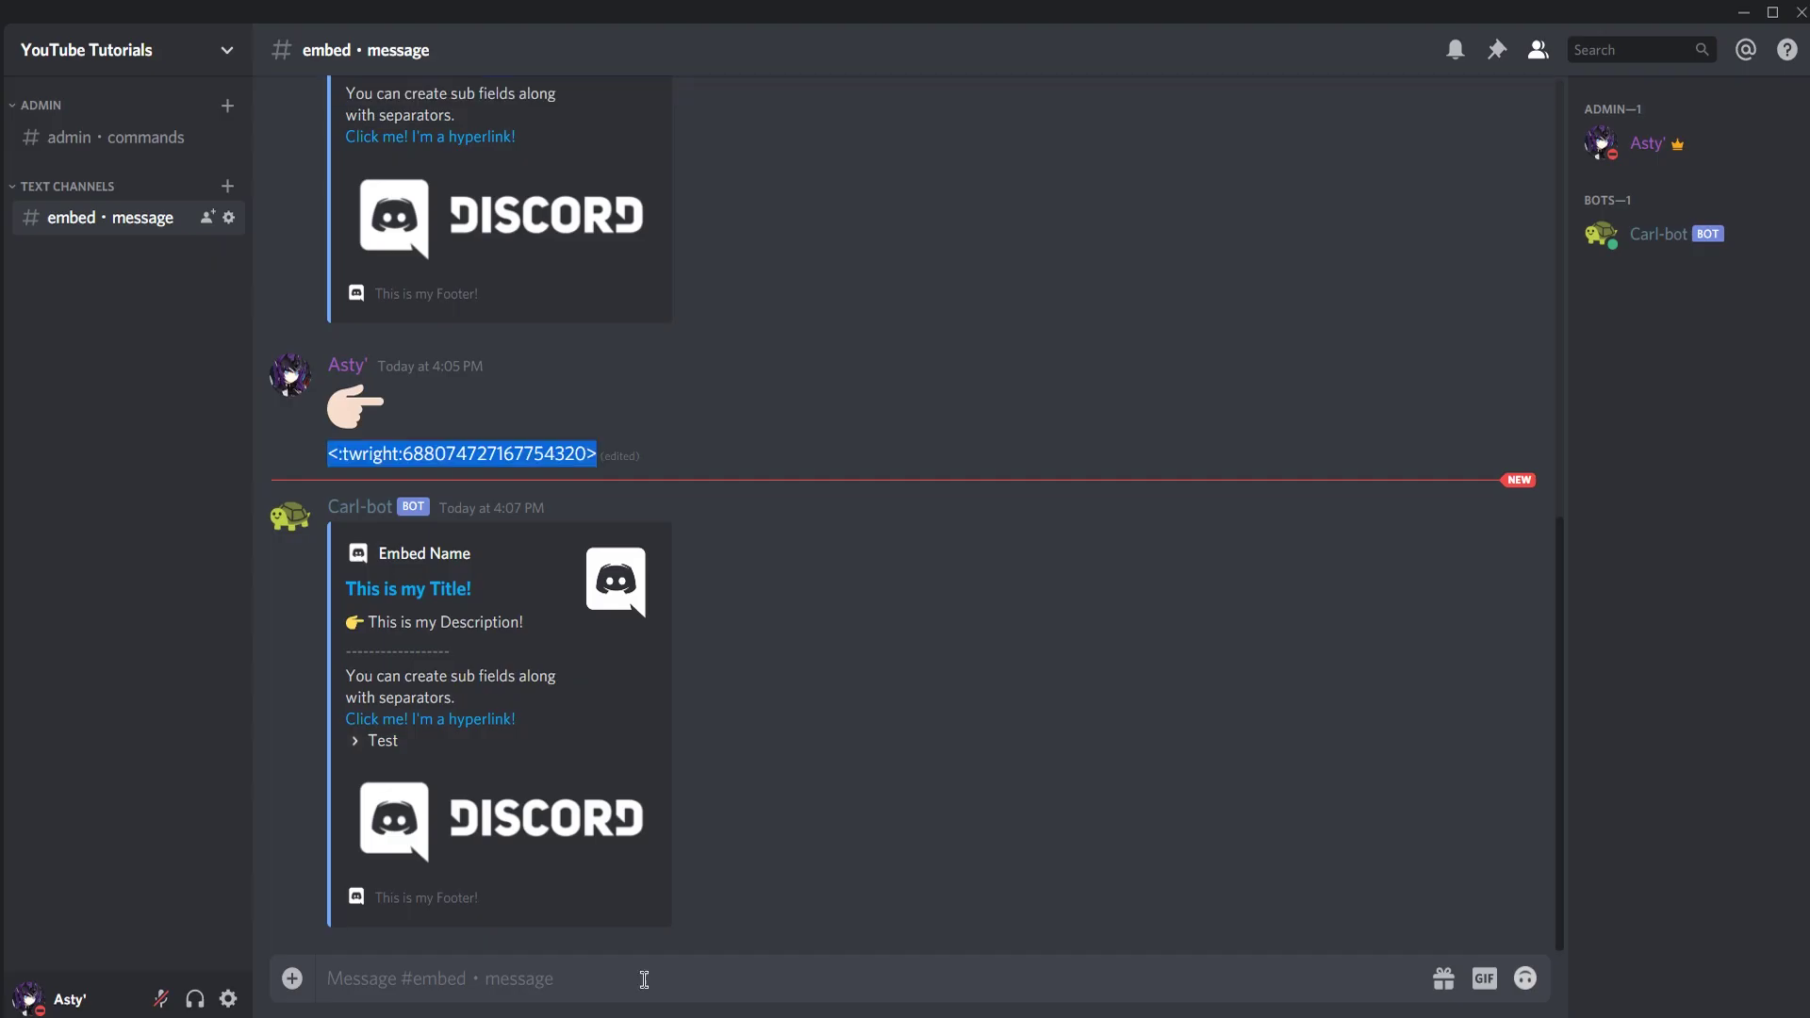
{"action": "key", "text": "alt+Tab"}
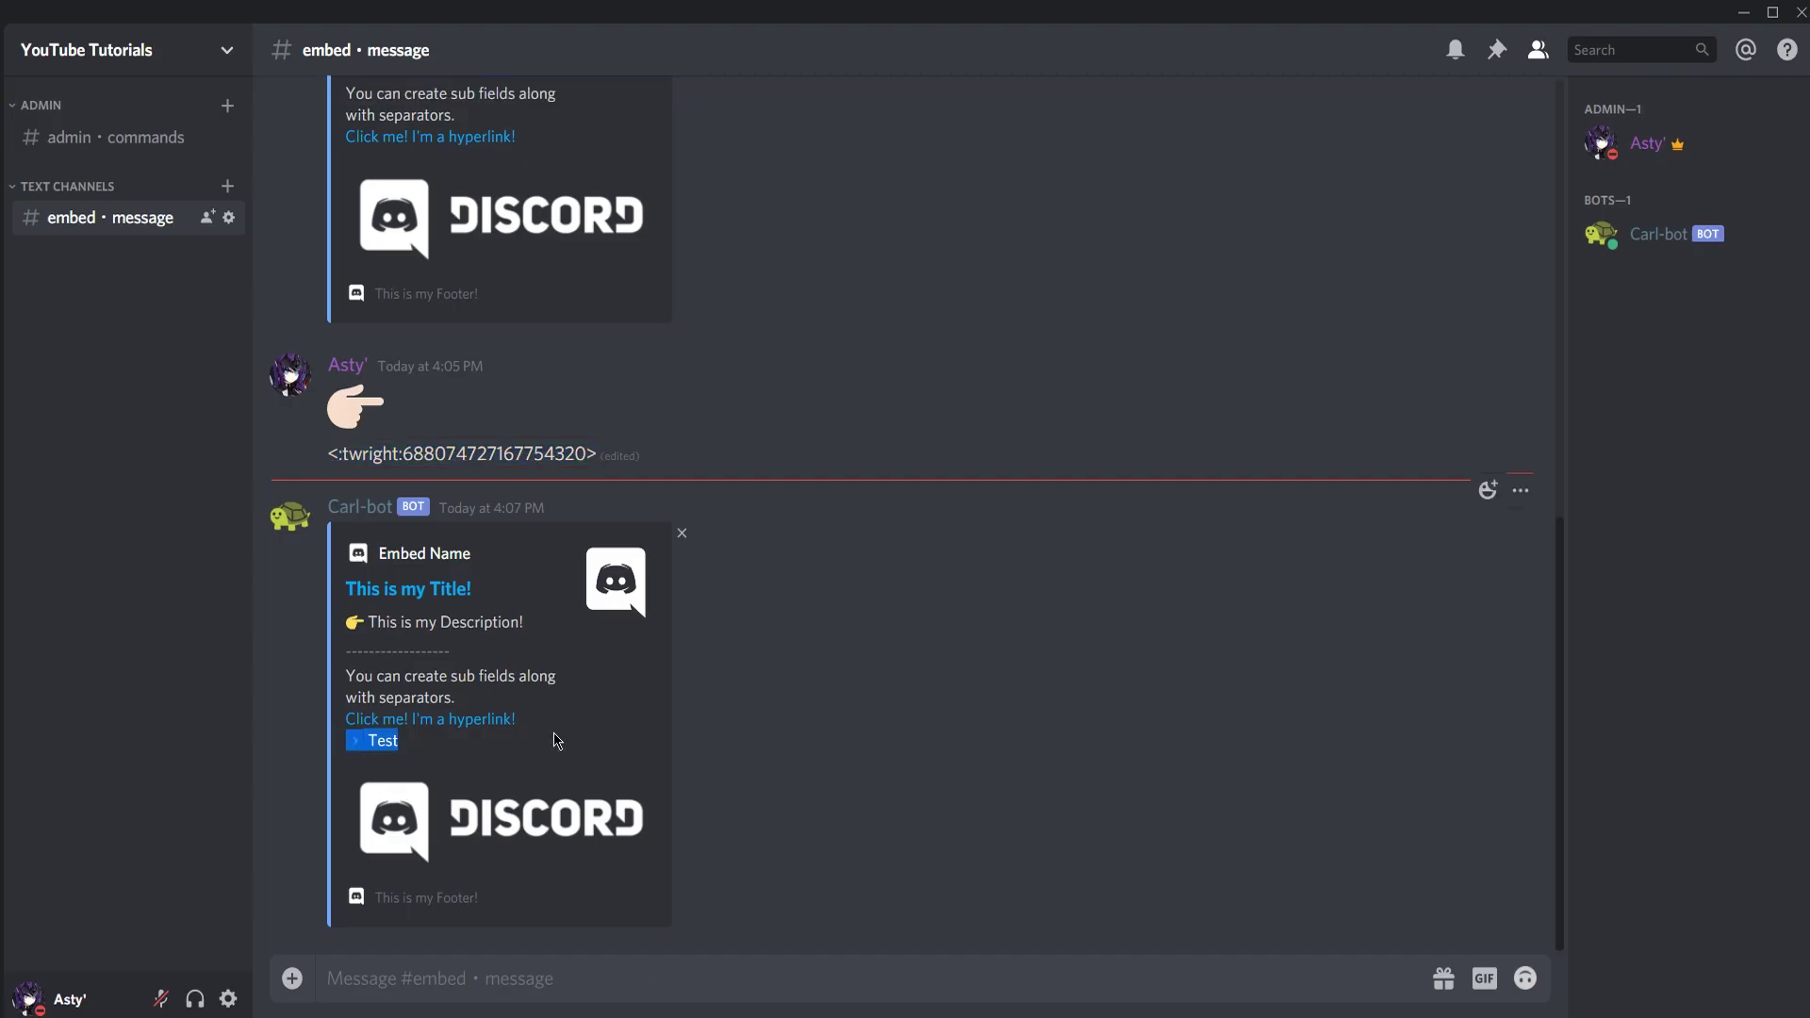
{"action": "left_click", "coordinate": [366, 740]}
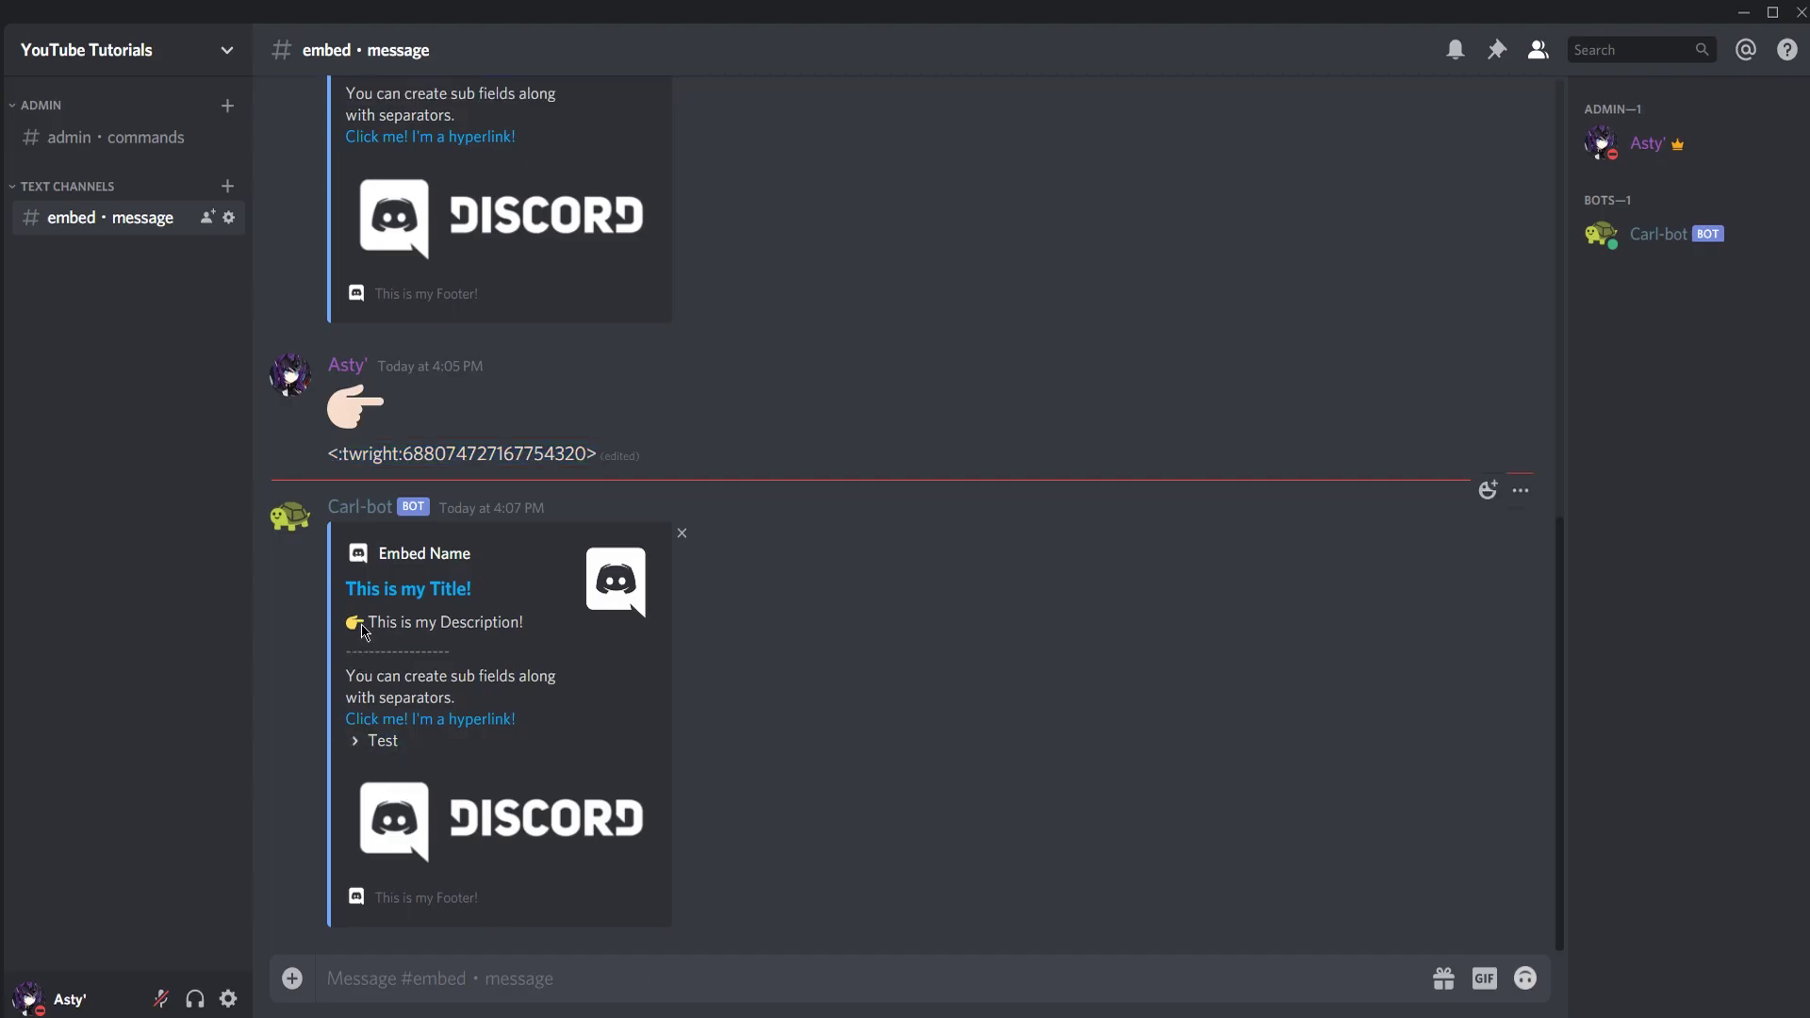